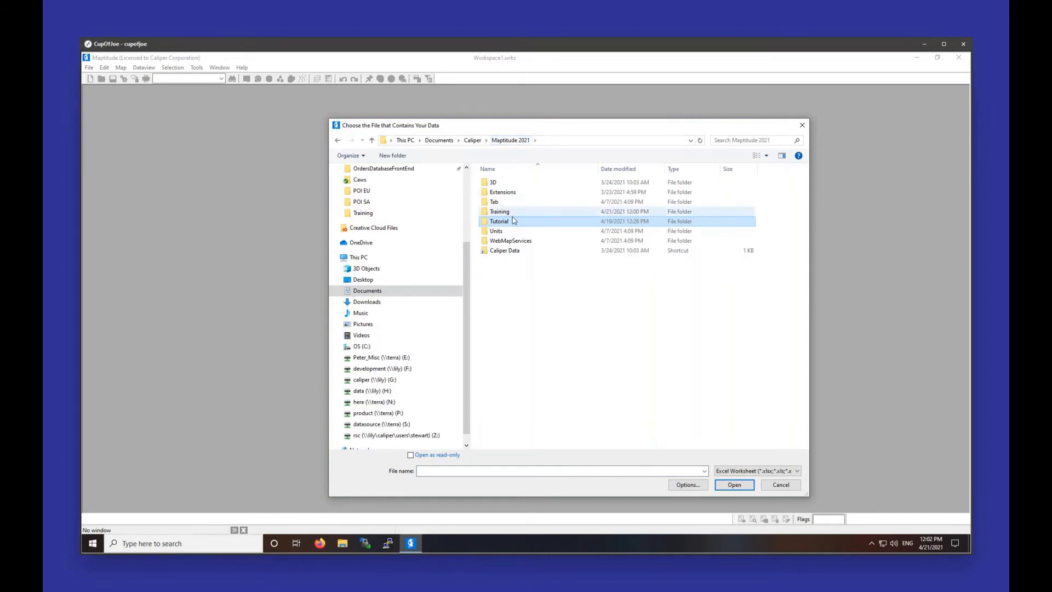
- Go to the Training folder and open Botanical Gardens Combined.xlsx in a maximized Excel window for review
double_click(515, 214)
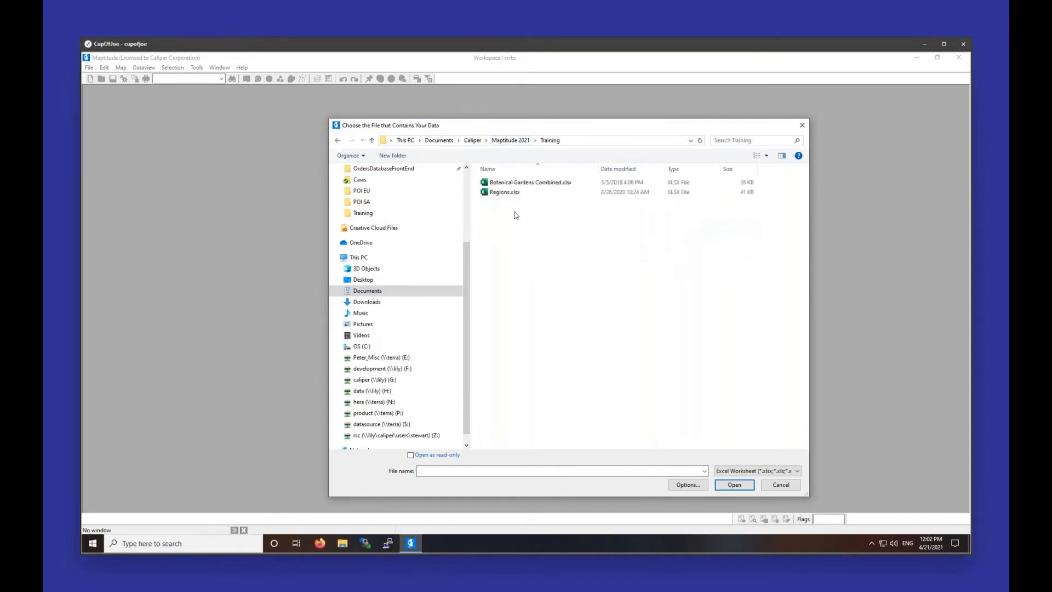
left_click(514, 184)
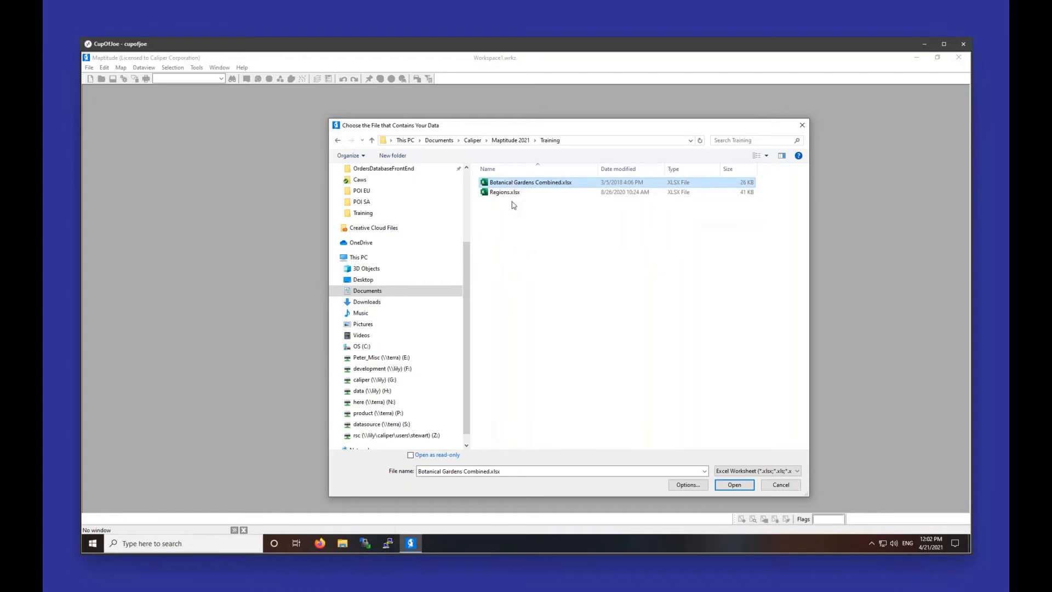
right_click(513, 181)
left_click(527, 201)
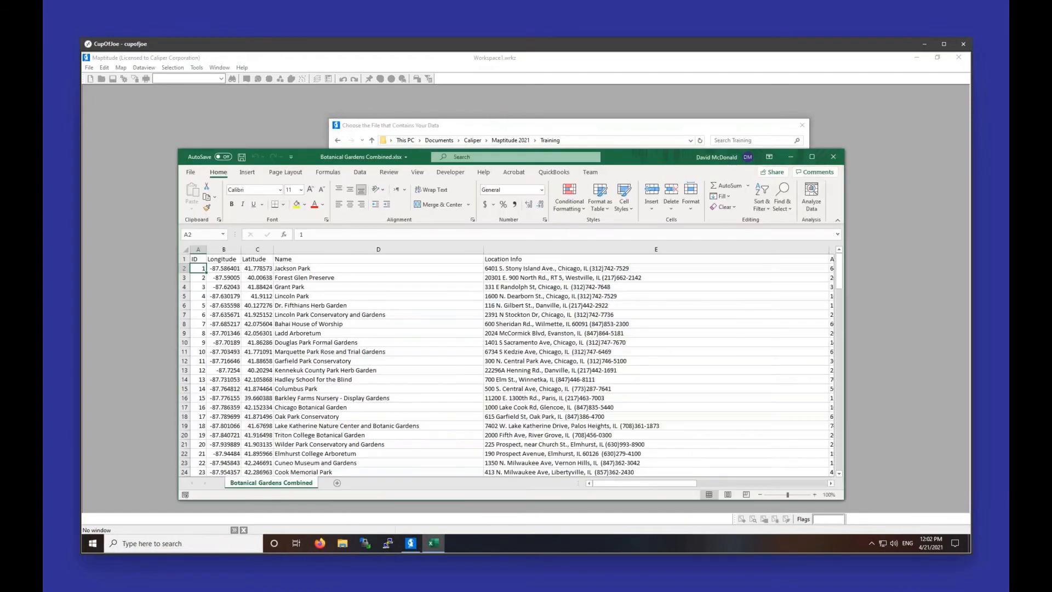
left_click_drag(629, 163, 670, 53)
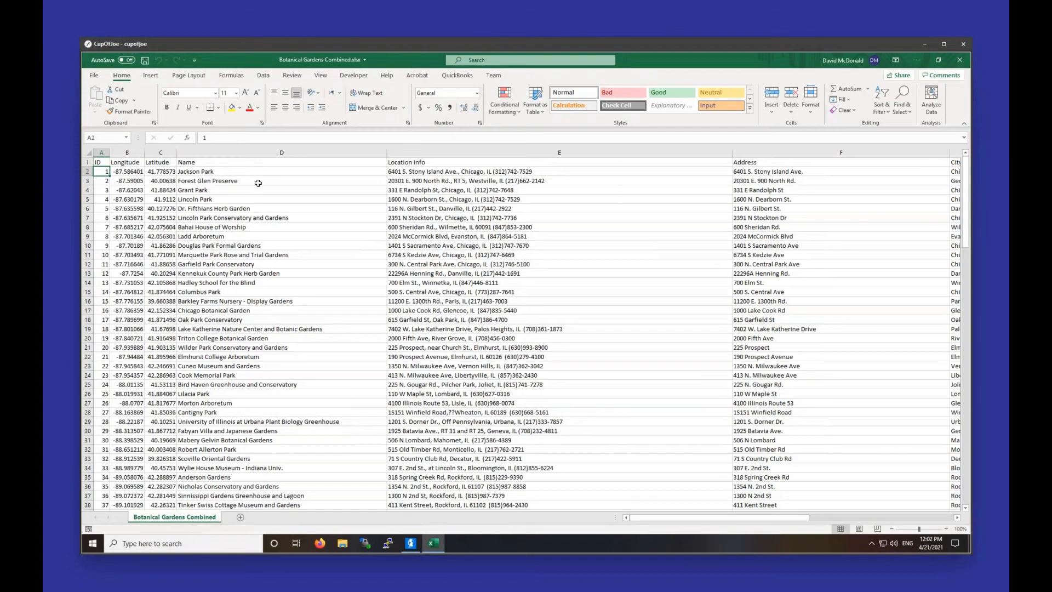
- Examine the garden names, location info, and the Longitude and Latitude columns in the workbook
left_click(268, 171)
left_click(590, 198)
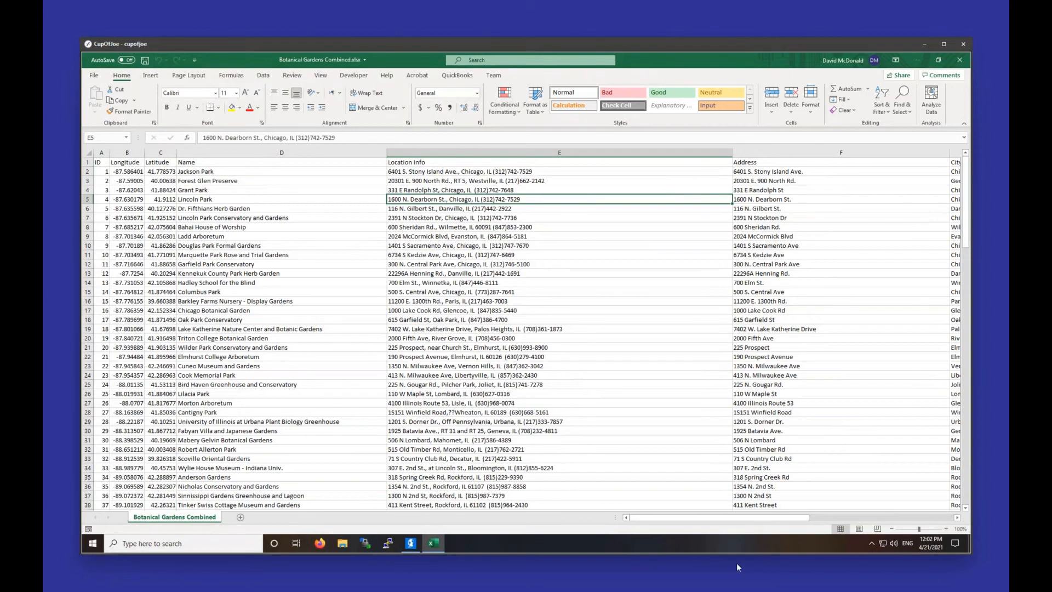
mouse_move(715, 518)
left_mouse_down()
mouse_move(888, 515)
mouse_move(705, 515)
left_mouse_up()
left_click_drag(126, 148, 161, 153)
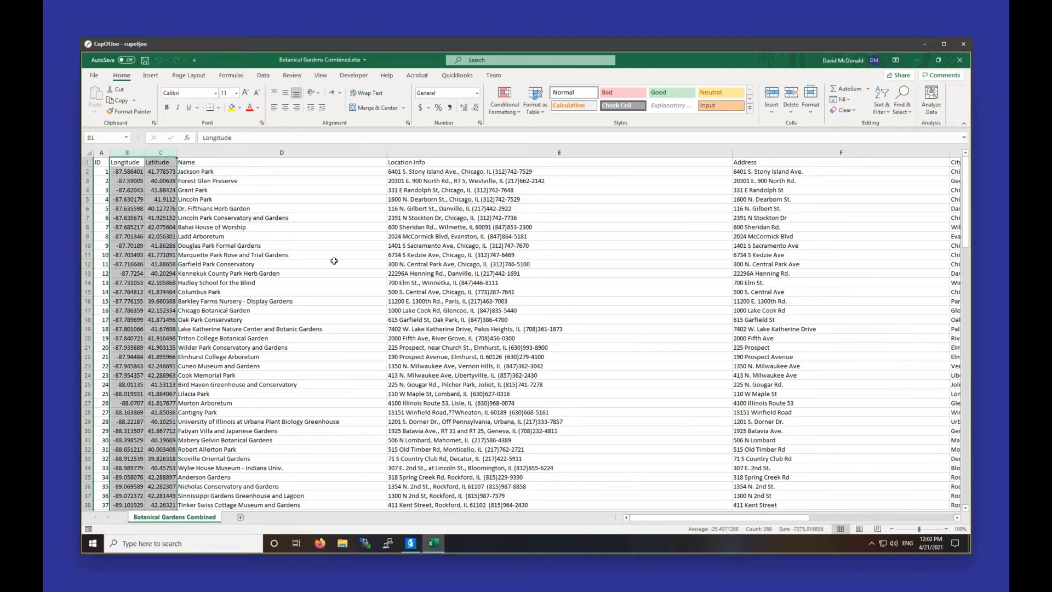
- Examine the Address, City, State and ZIP Code columns to see which address fields are available for mapping
left_click_drag(651, 522, 797, 508)
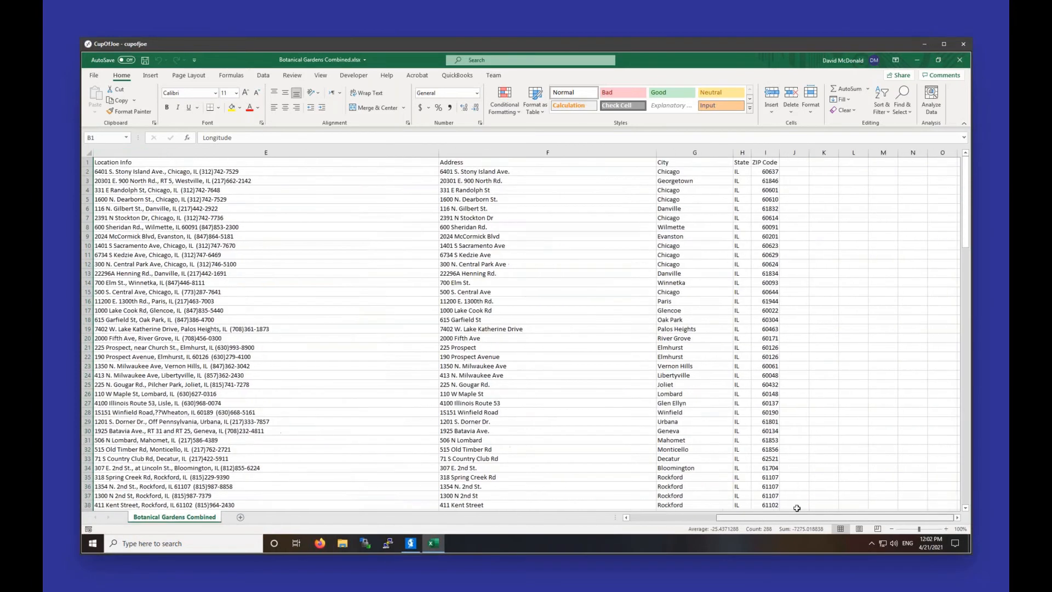
left_click(497, 153)
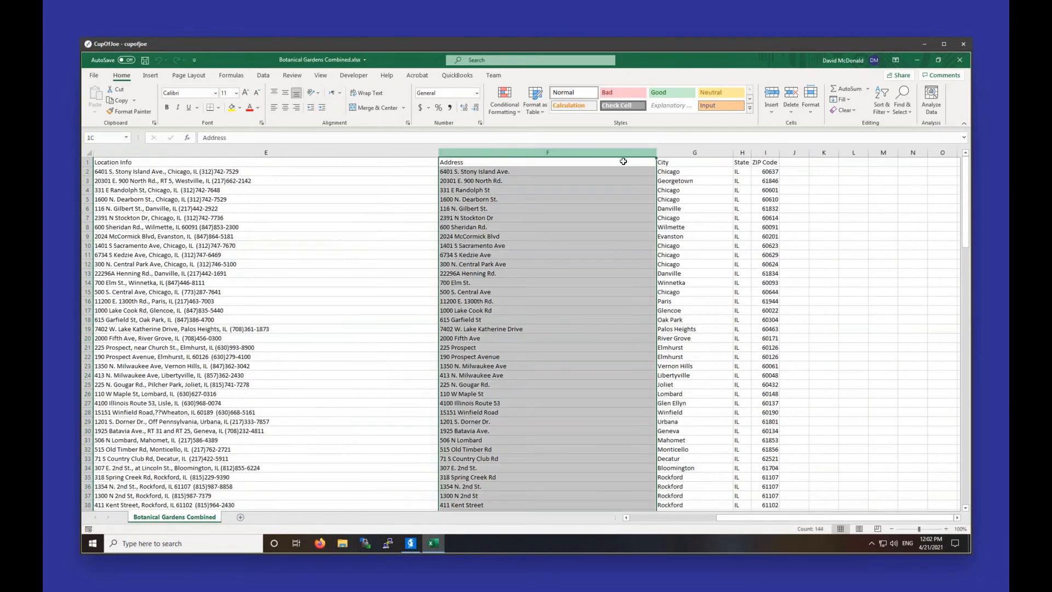
left_click_drag(624, 153, 768, 153)
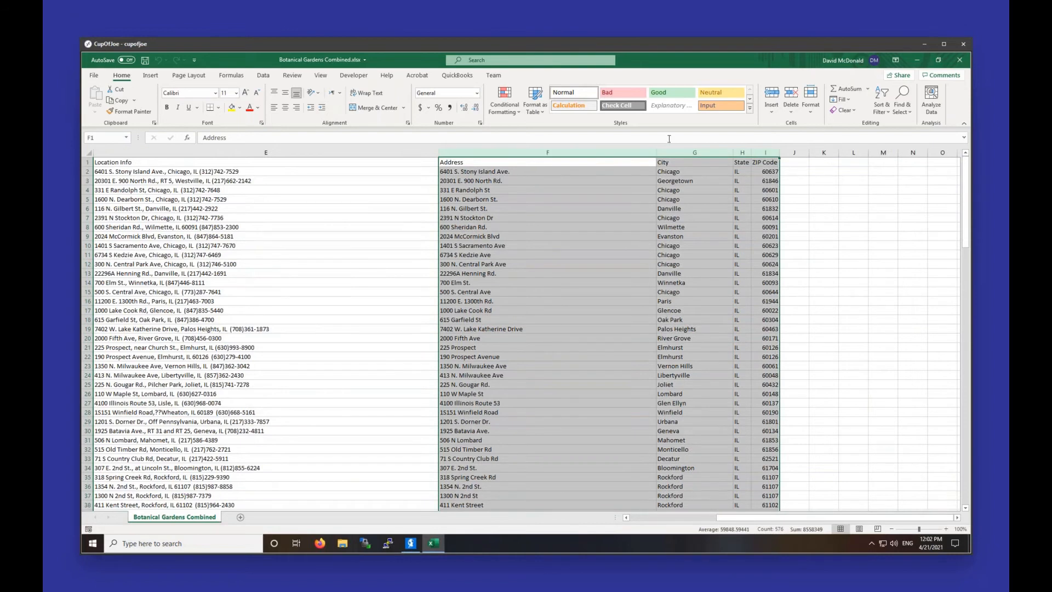
left_click(614, 160)
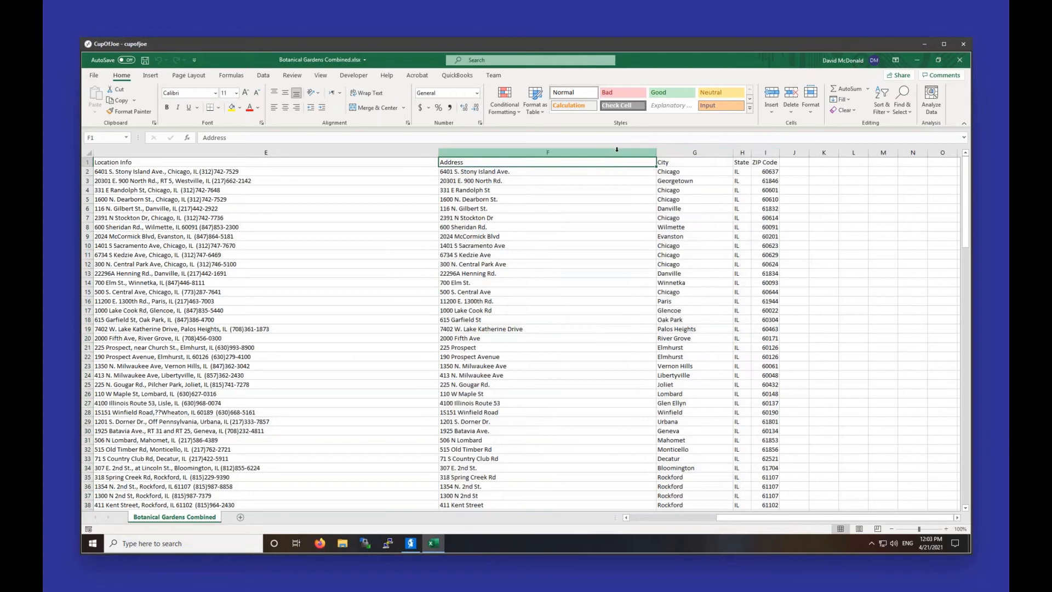
left_click(615, 153)
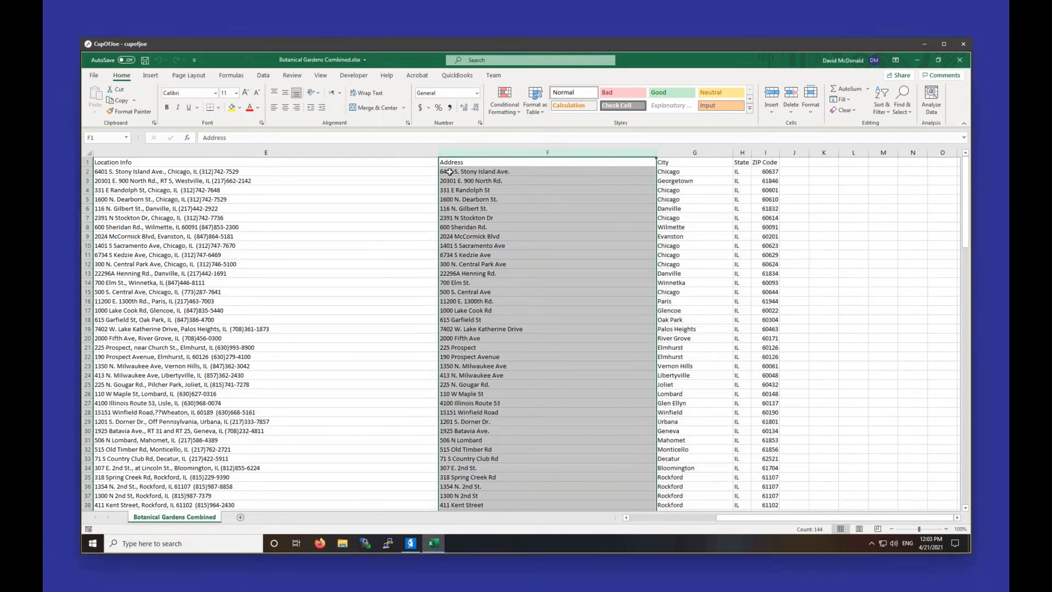
left_click(684, 153)
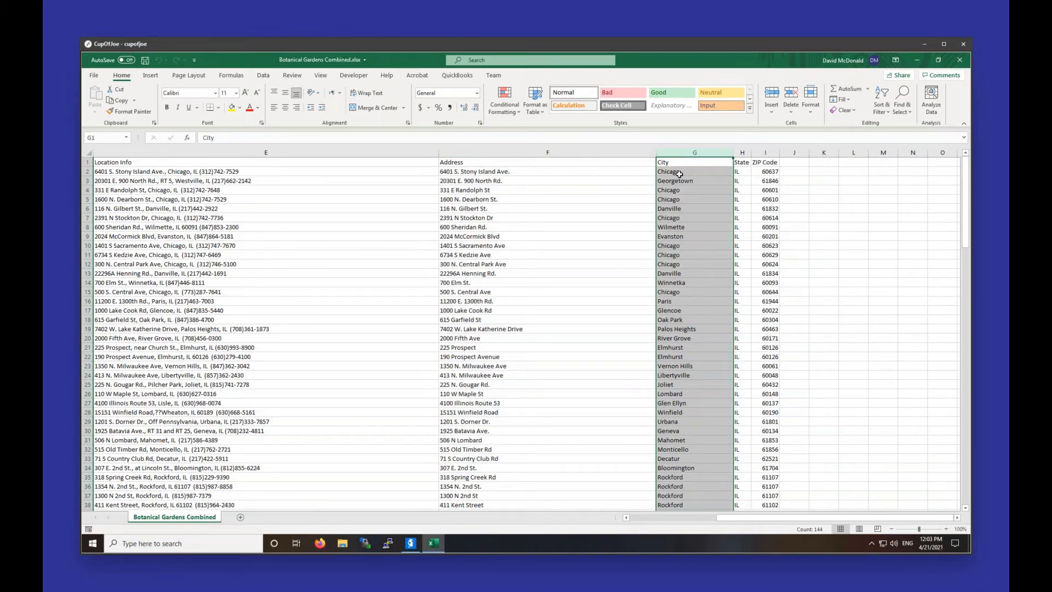
left_click(761, 162)
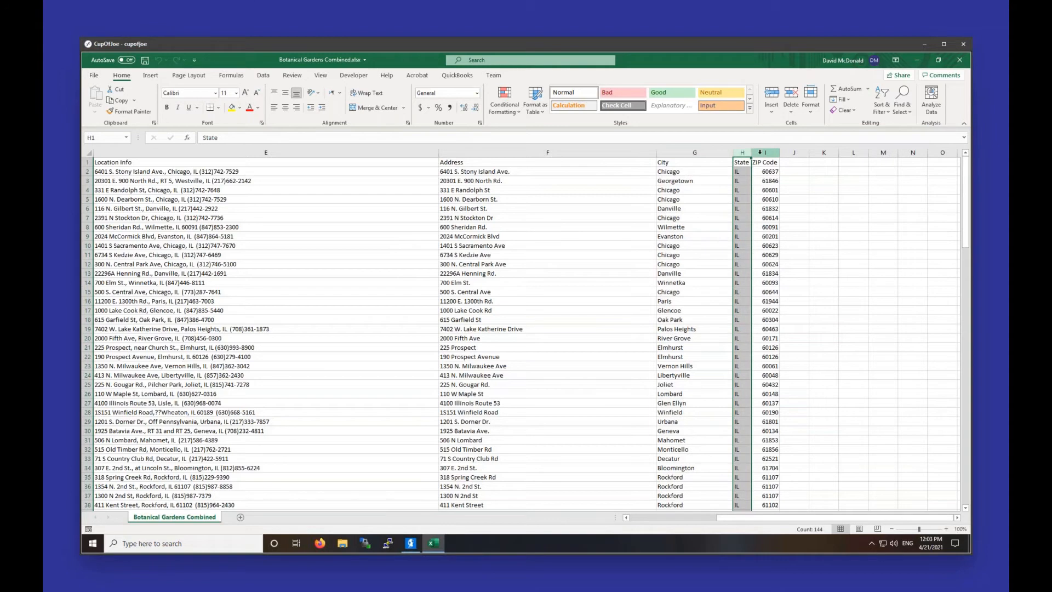
key("ctrl+space")
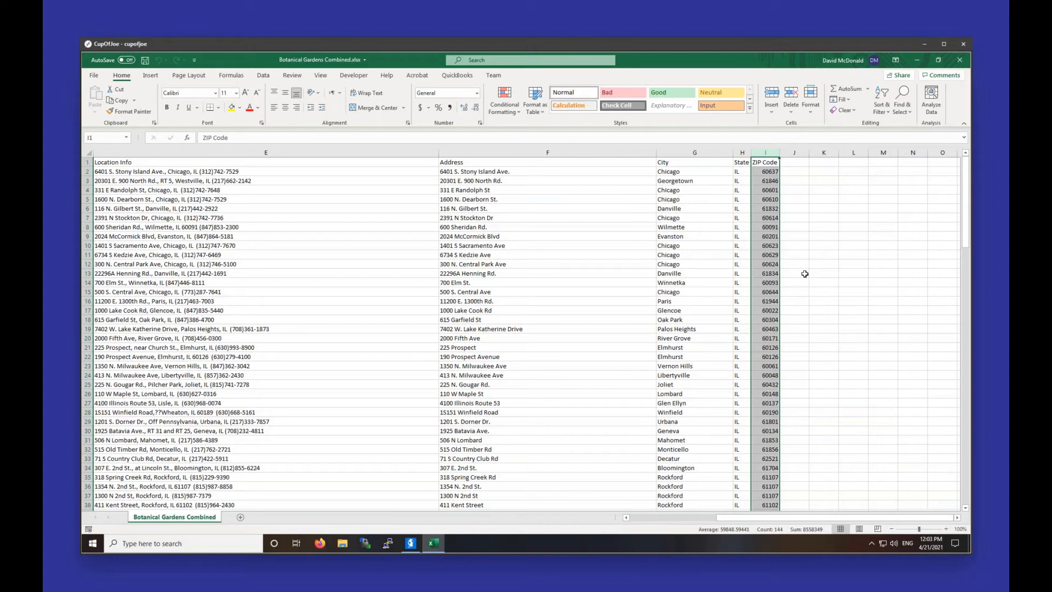
- Close the workbook and load Botanical Gardens Combined.xlsx into the Create-a-Map Wizard as the data file
left_click(959, 59)
double_click(542, 185)
left_click(559, 347)
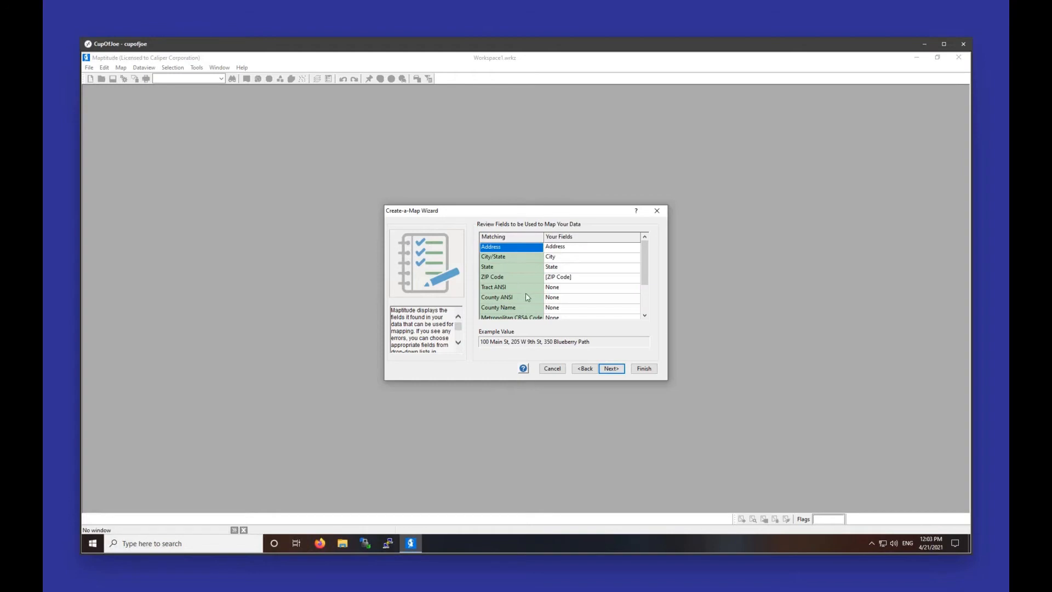
- Check the field choices for the Address match and keep the Address column assigned to it
left_click(572, 249)
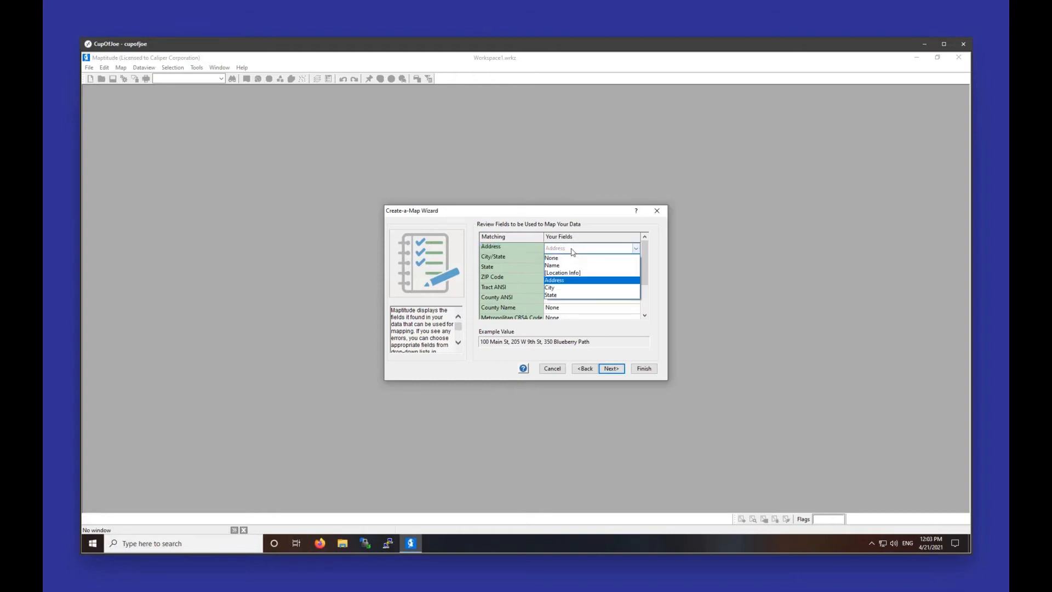
left_click(572, 281)
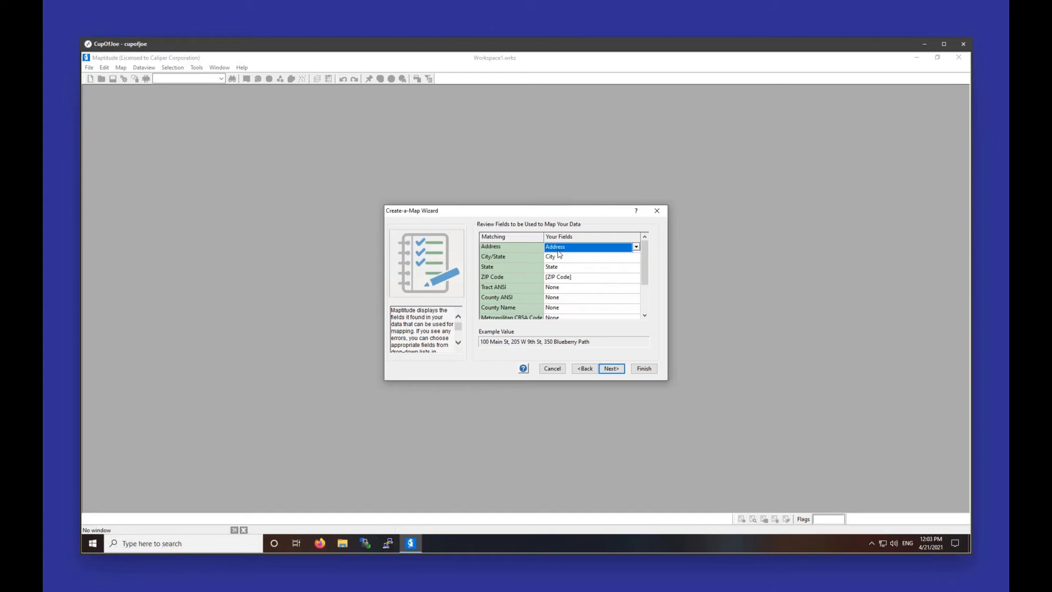
left_click(529, 250)
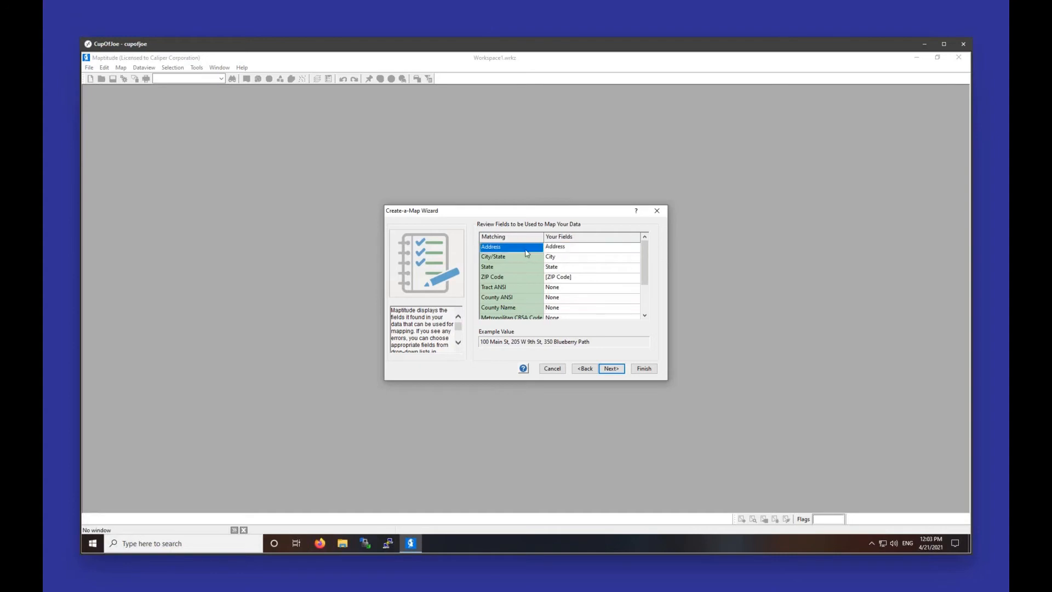
left_click(564, 254)
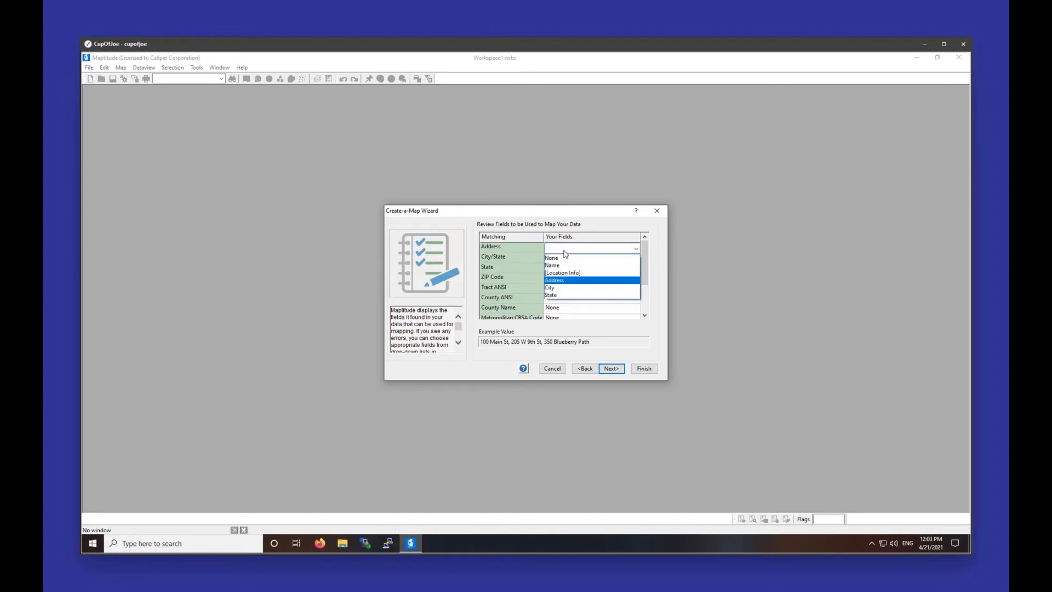
left_click(565, 252)
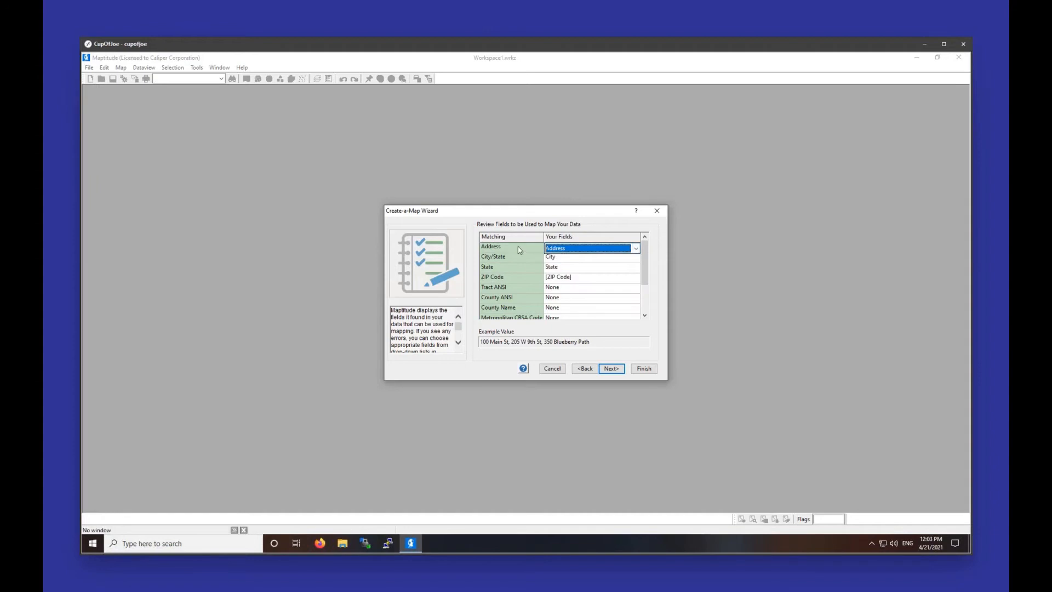
- Check the City/State and State matches, keeping the City and State columns assigned to them
left_click(586, 261)
left_click(586, 261)
left_click(564, 298)
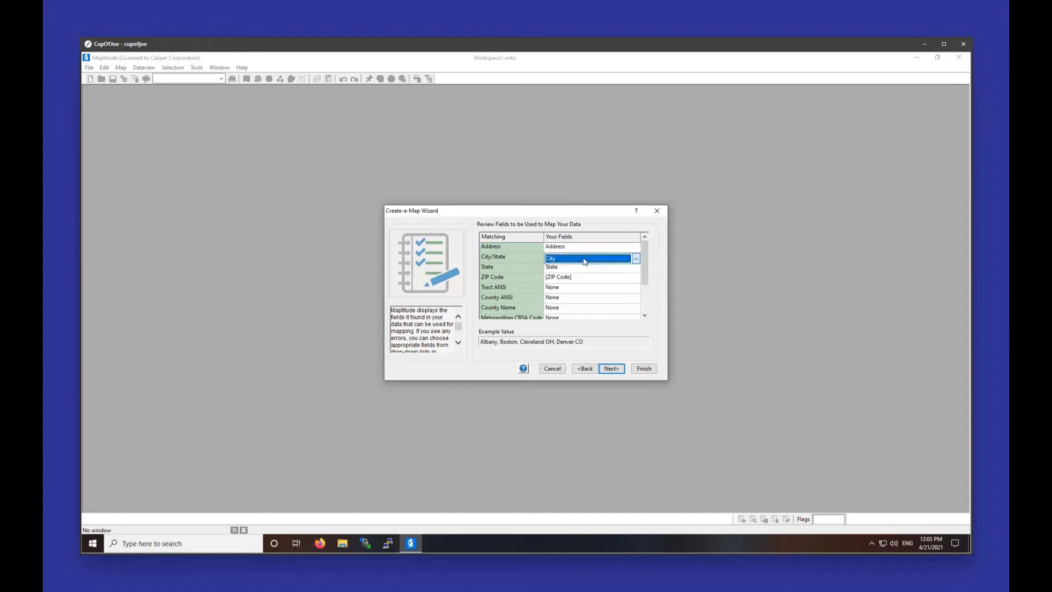
left_click(523, 258)
left_click(578, 270)
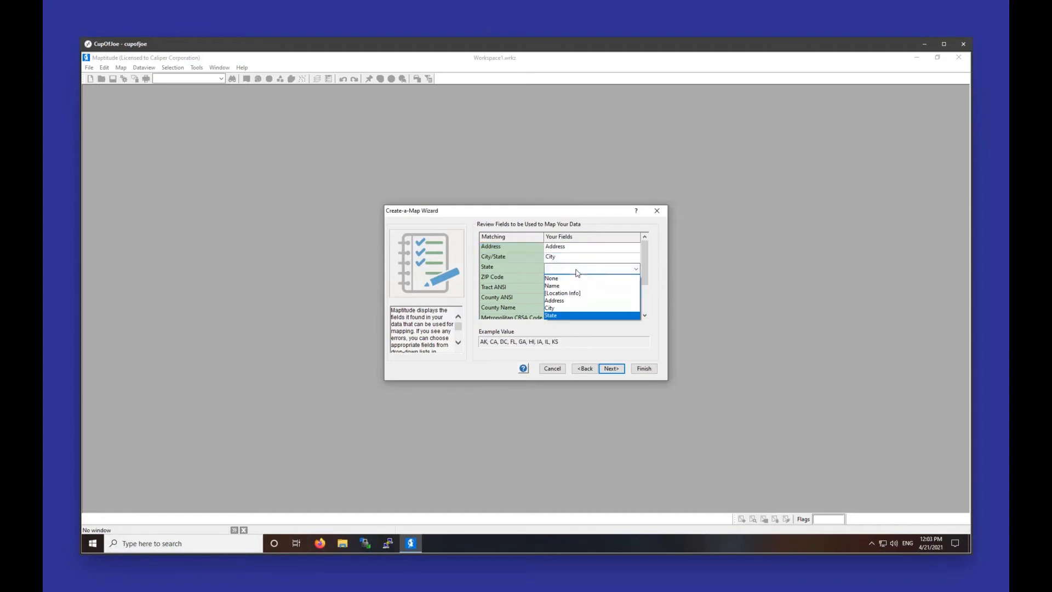
left_click(576, 275)
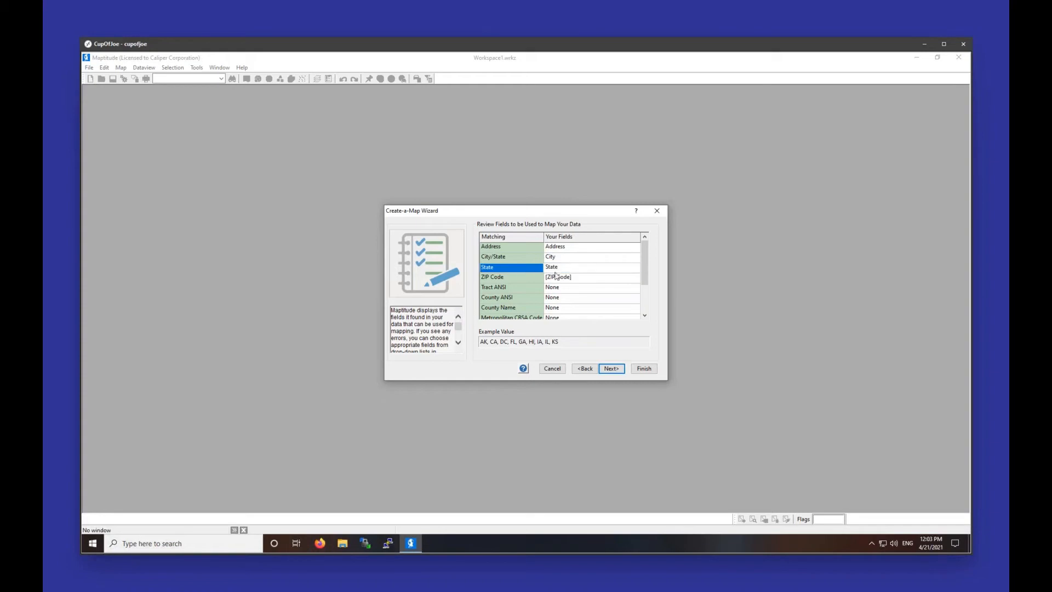
- Review the remaining field matches, accept them, and locate the records by Address, ZIP Code or City
scroll(556, 274, "down", 2)
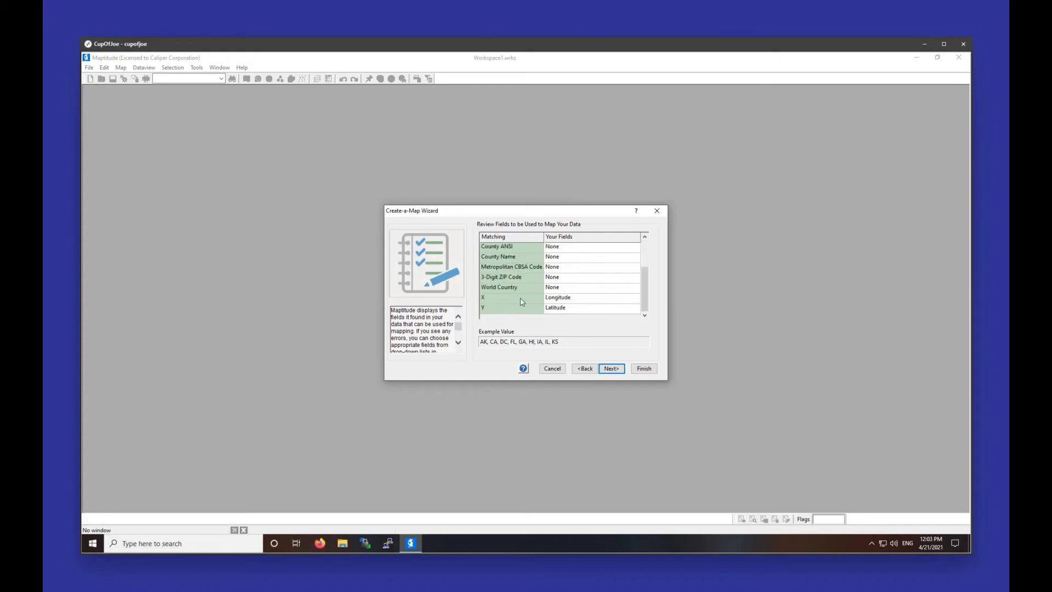
scroll(534, 293, "up", 2)
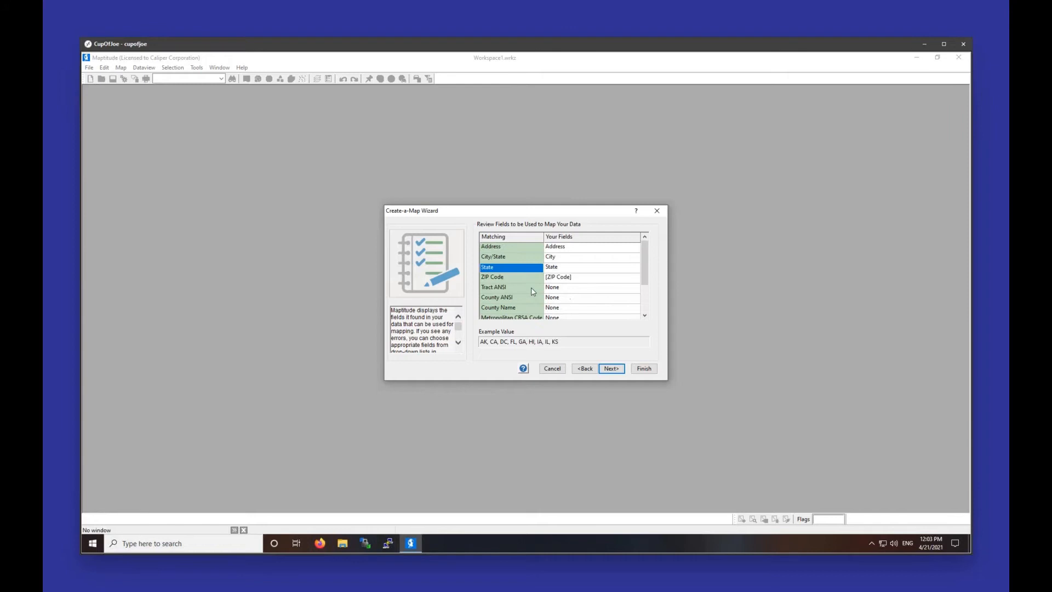
left_click(612, 369)
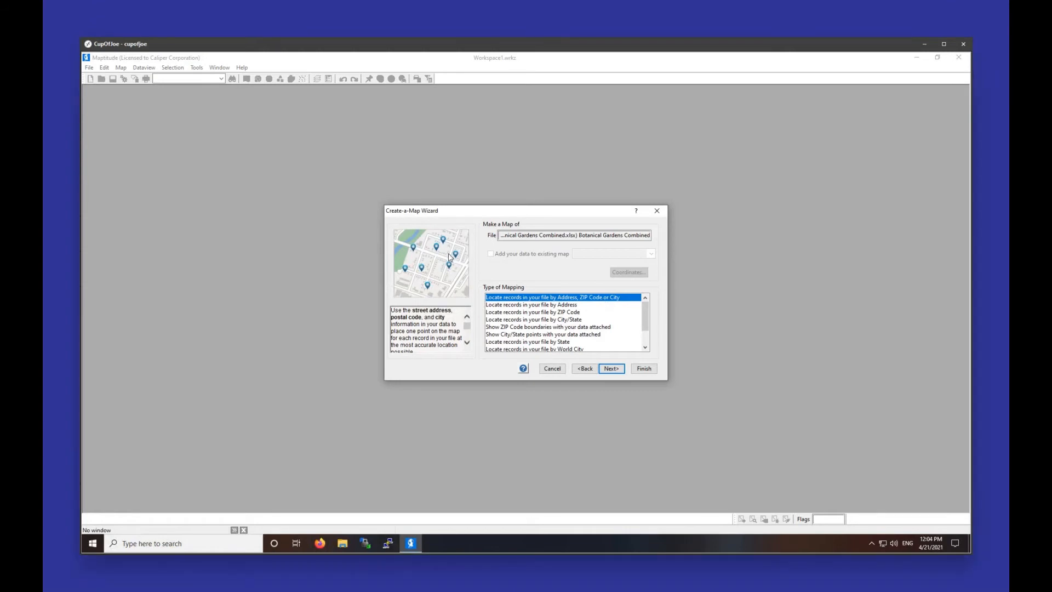
left_click(610, 371)
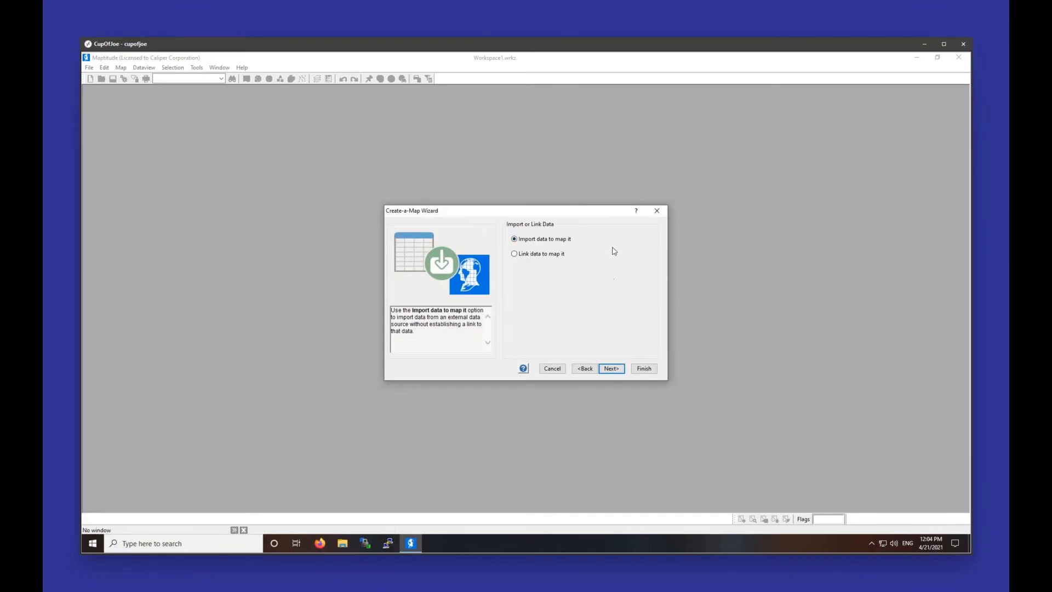
- Try the option to link the data to map it, with ID as the ID field
left_click(530, 254)
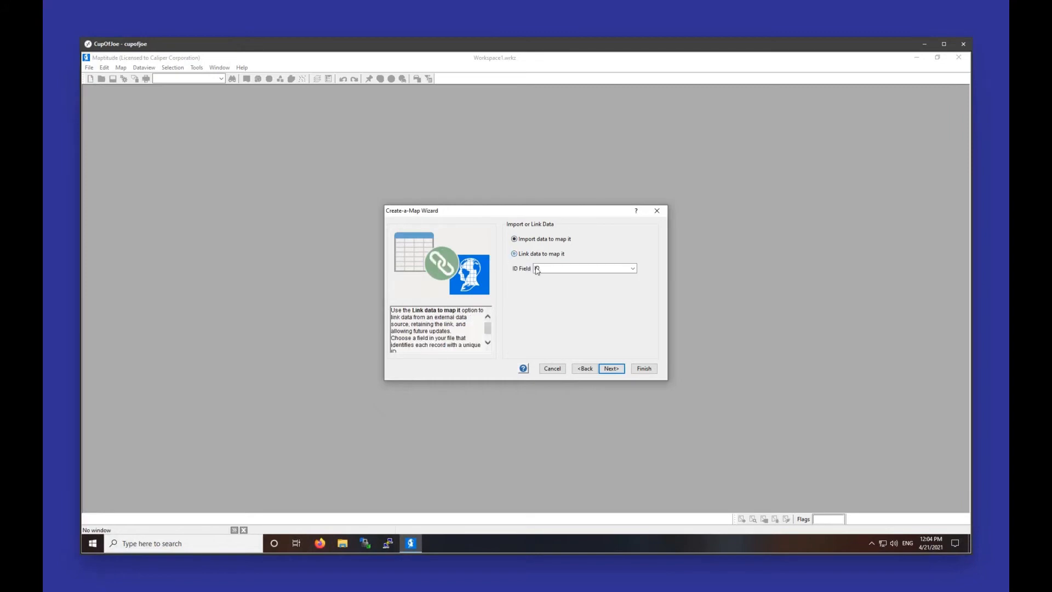
left_click(582, 270)
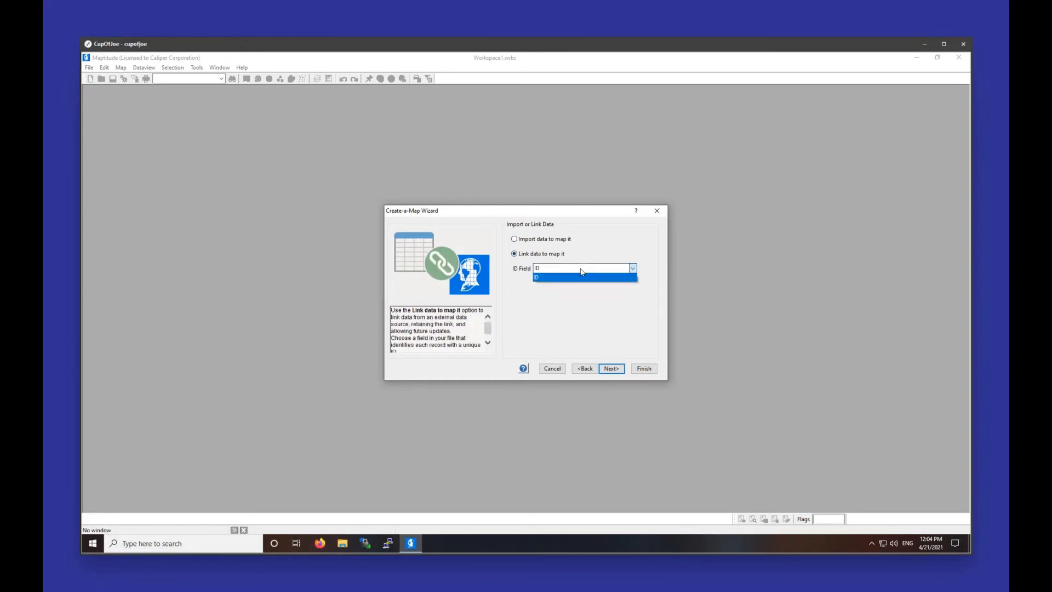
left_click(582, 273)
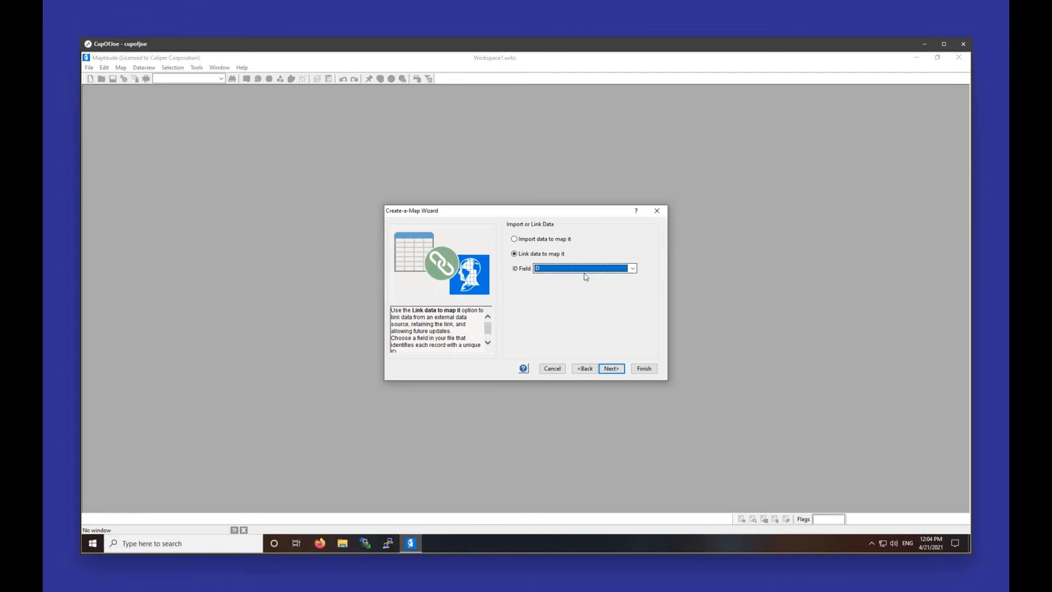
- Choose to import the data to map it instead of linking it, and continue to the theme options
left_click(549, 241)
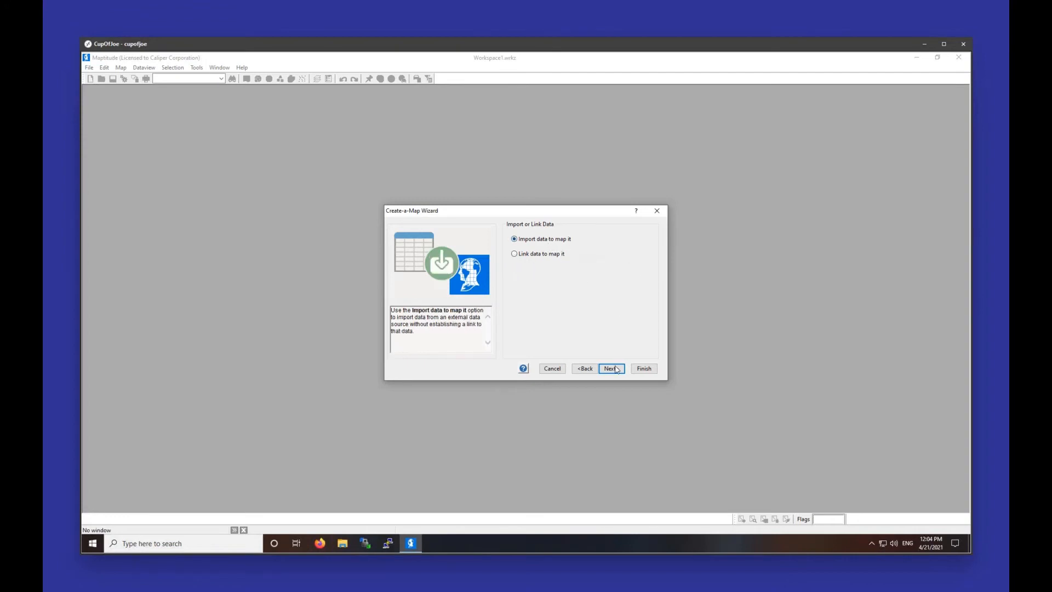
left_click(539, 255)
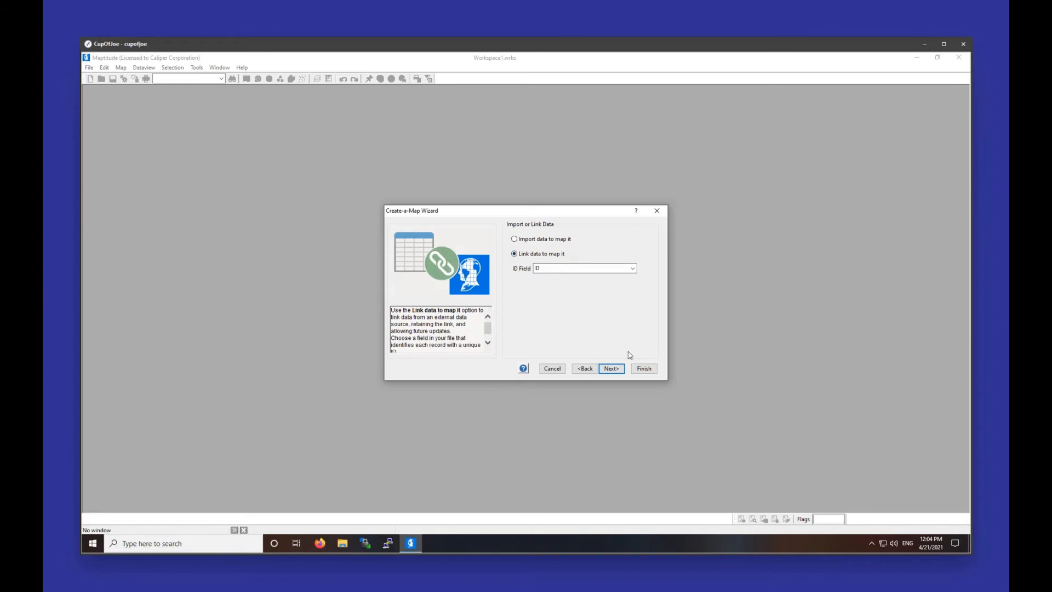
left_click(536, 240)
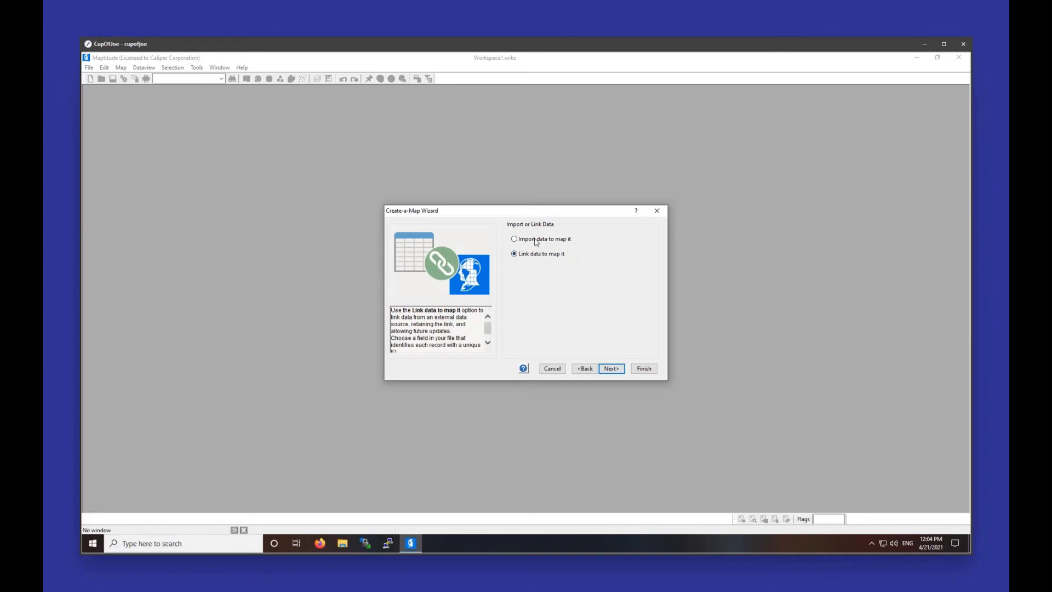
left_click(612, 369)
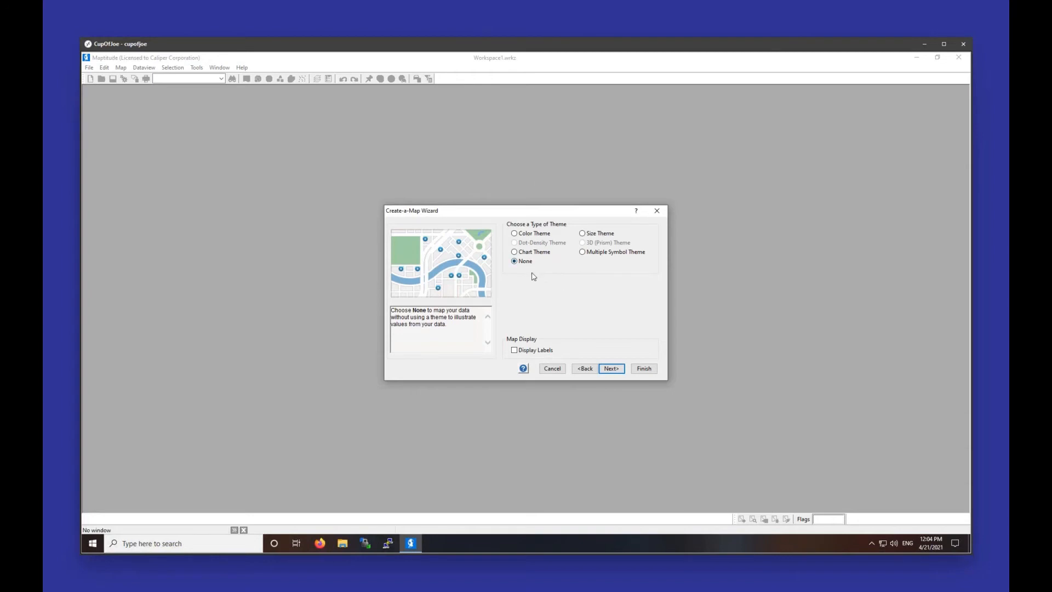
- Create the map with labels from the Name field, no theme and no geographic analysis, and accept the address-location results
left_click(535, 353)
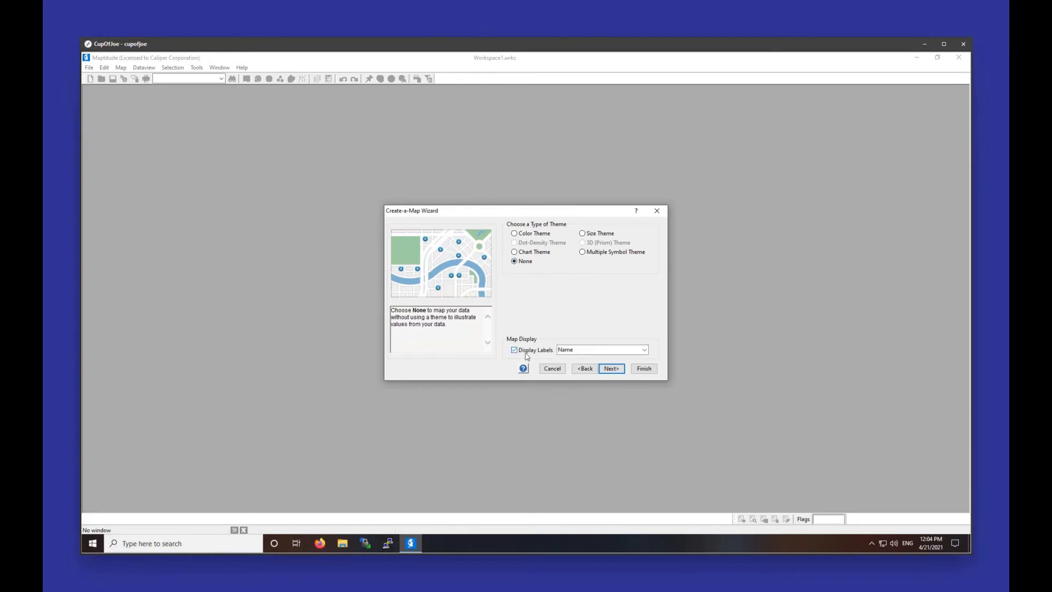
left_click(582, 354)
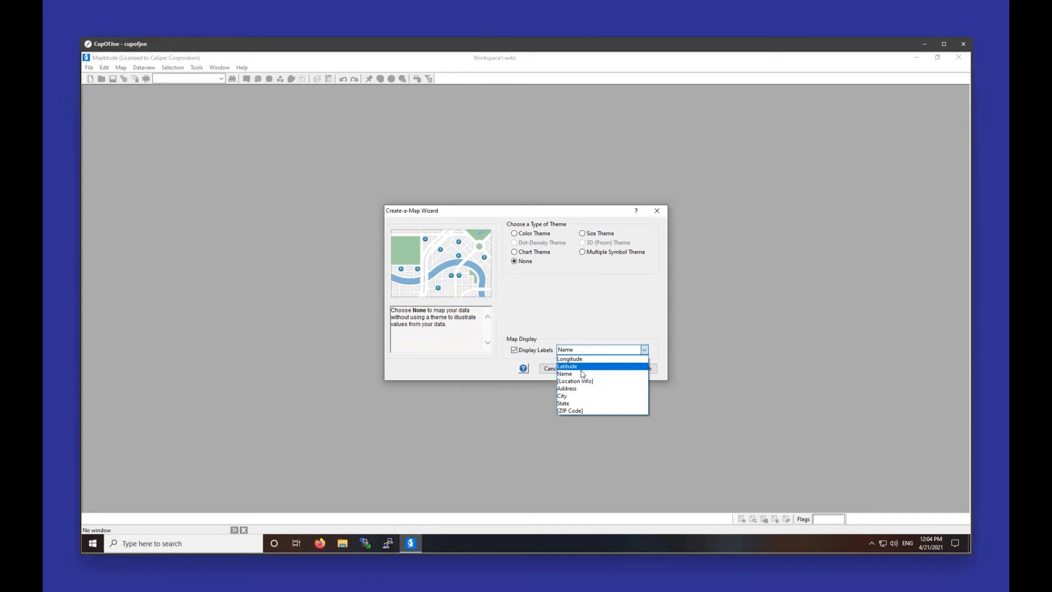
left_click(582, 374)
left_click(622, 369)
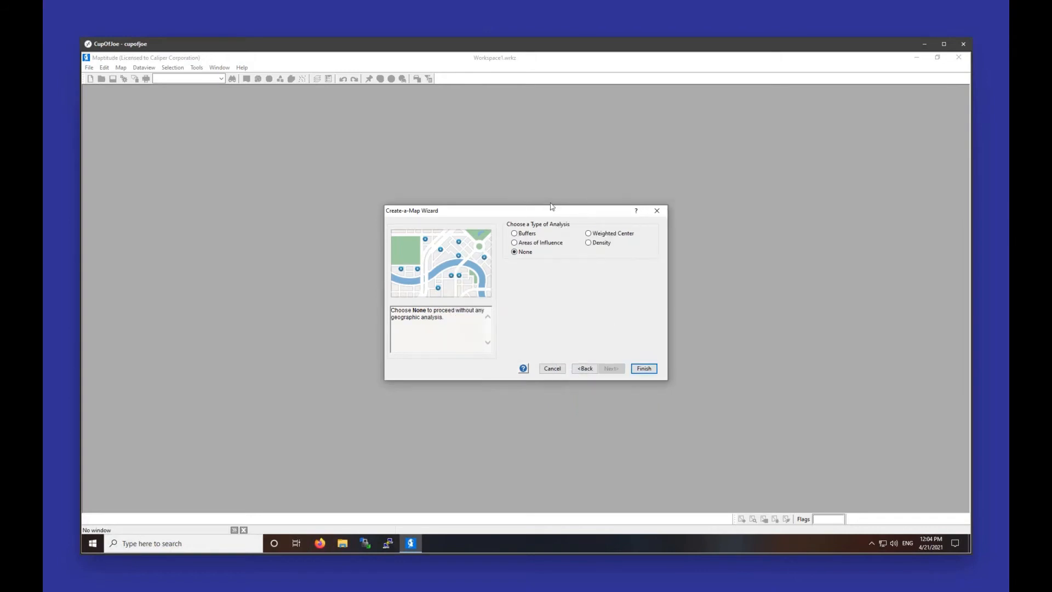
left_click(642, 369)
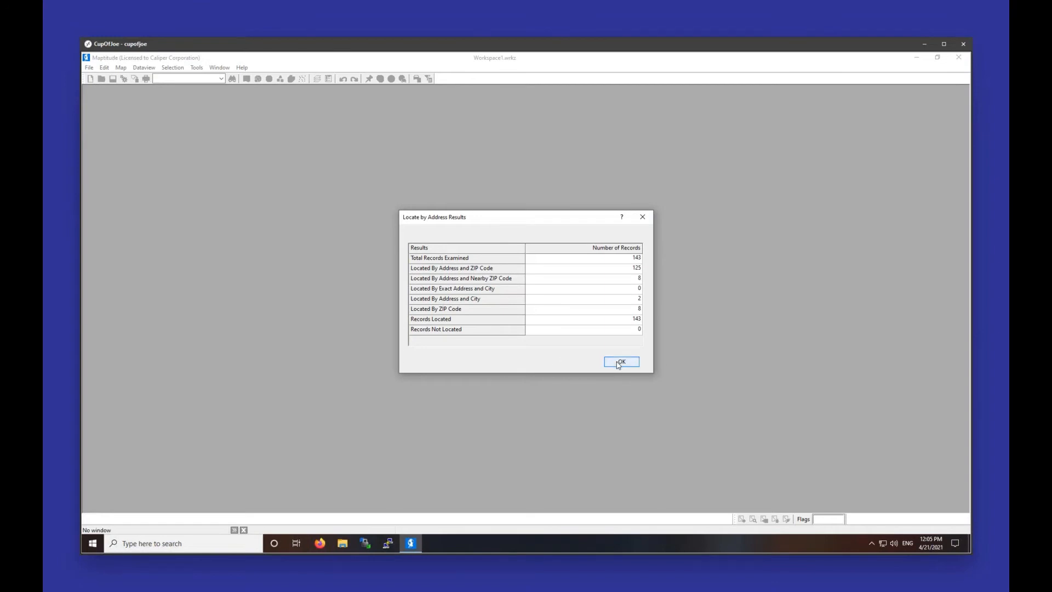
left_click(618, 364)
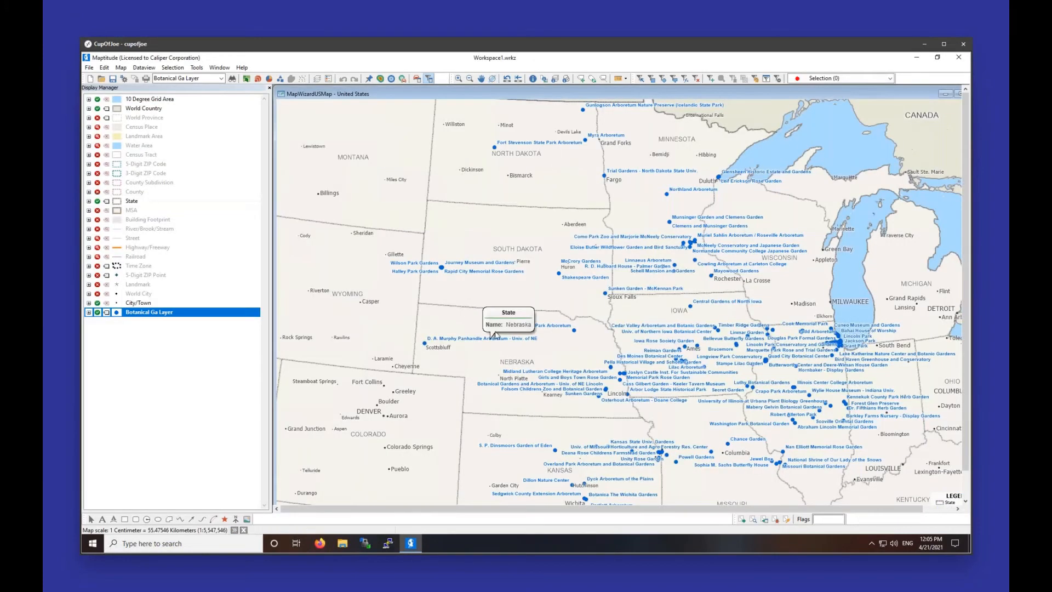
- Arrange the United States map window with vertical tiling so it fits the workspace
left_click(197, 67)
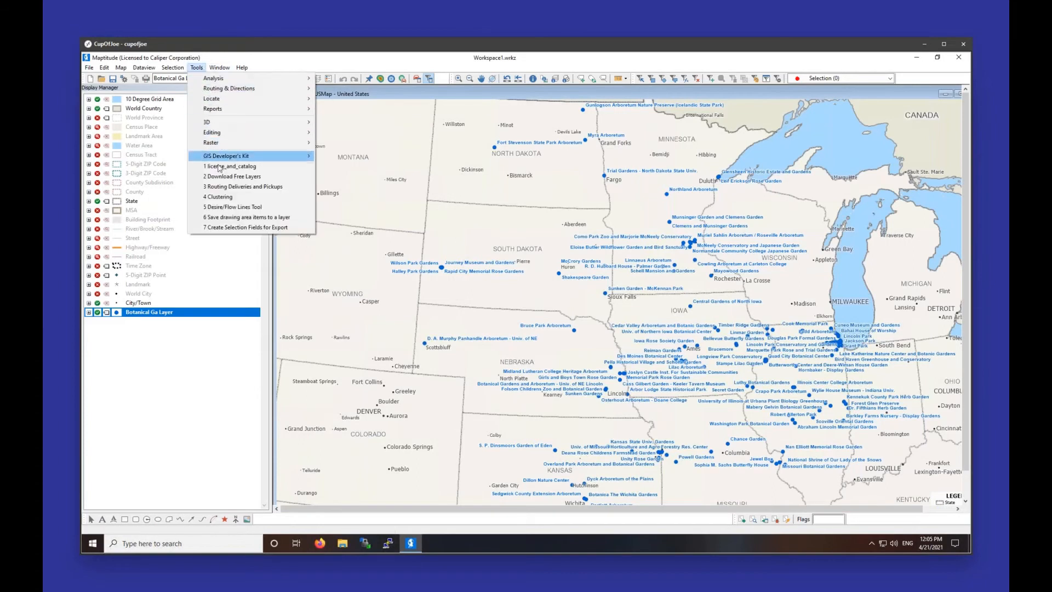
mouse_move(222, 67)
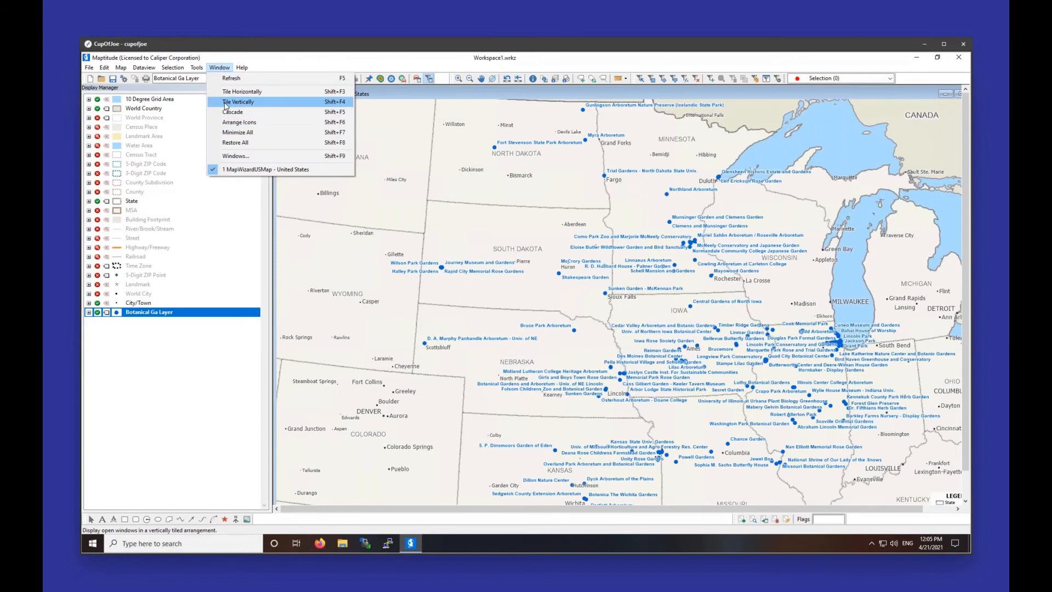
left_click(225, 104)
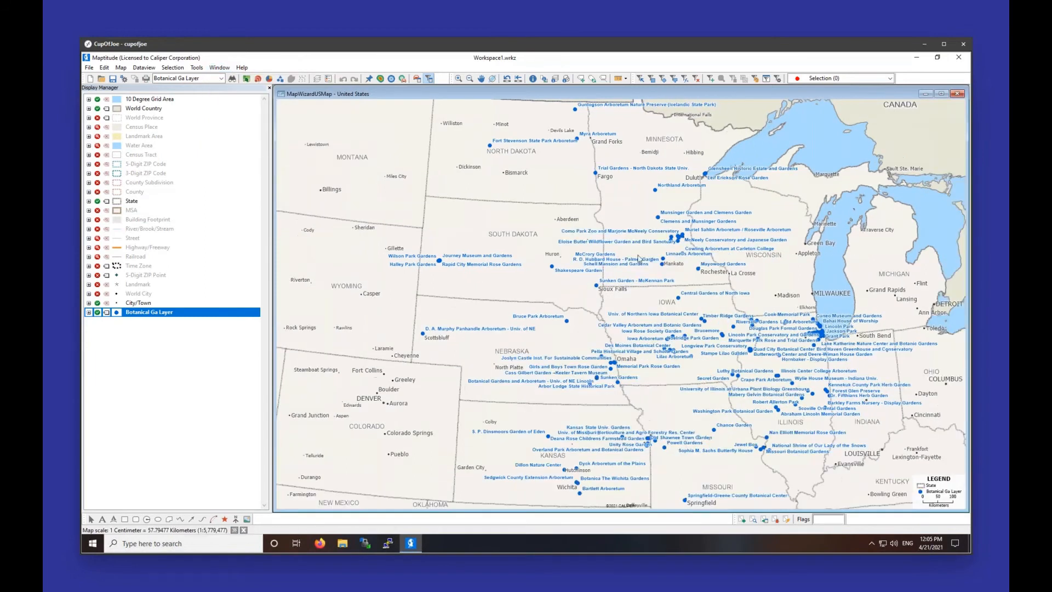
- Float the map tools toolbar over the map and zoom in on the Chicago area
left_click_drag(701, 281, 616, 284)
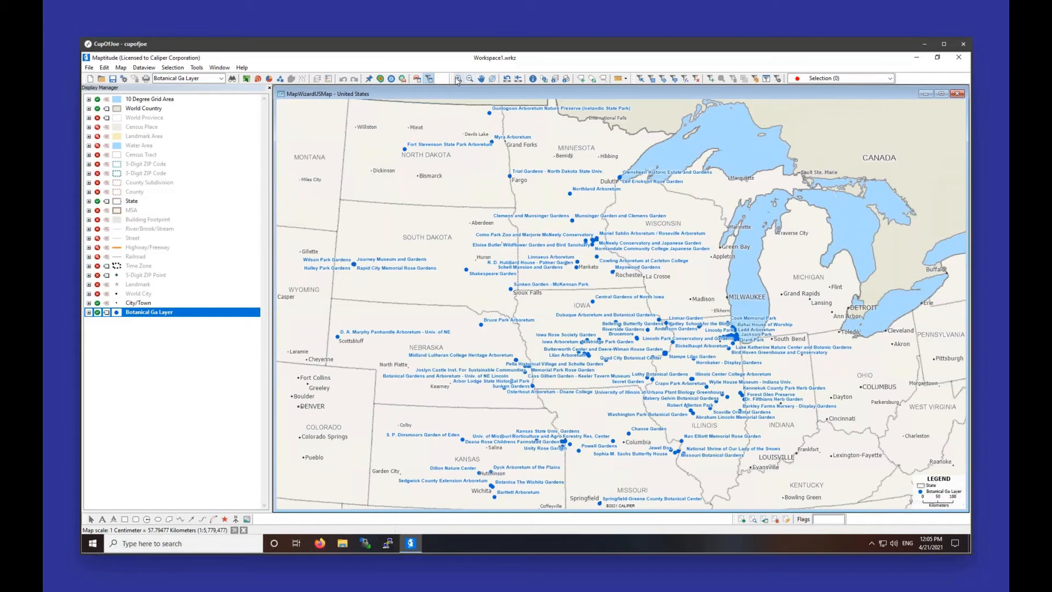
left_click_drag(287, 146, 289, 145)
left_click(292, 130)
left_click_drag(696, 292, 784, 364)
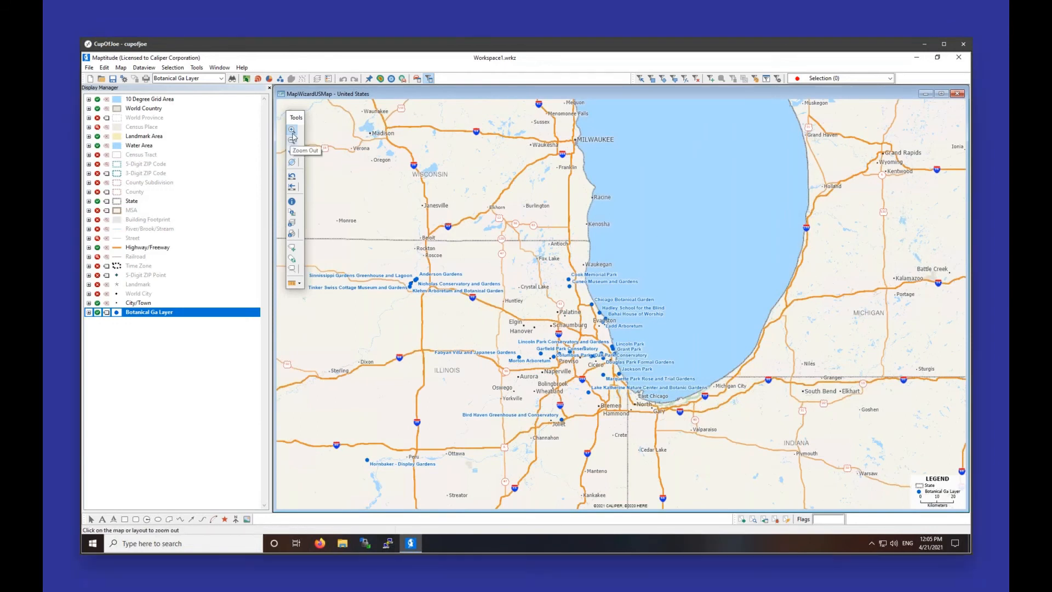
left_click(595, 350)
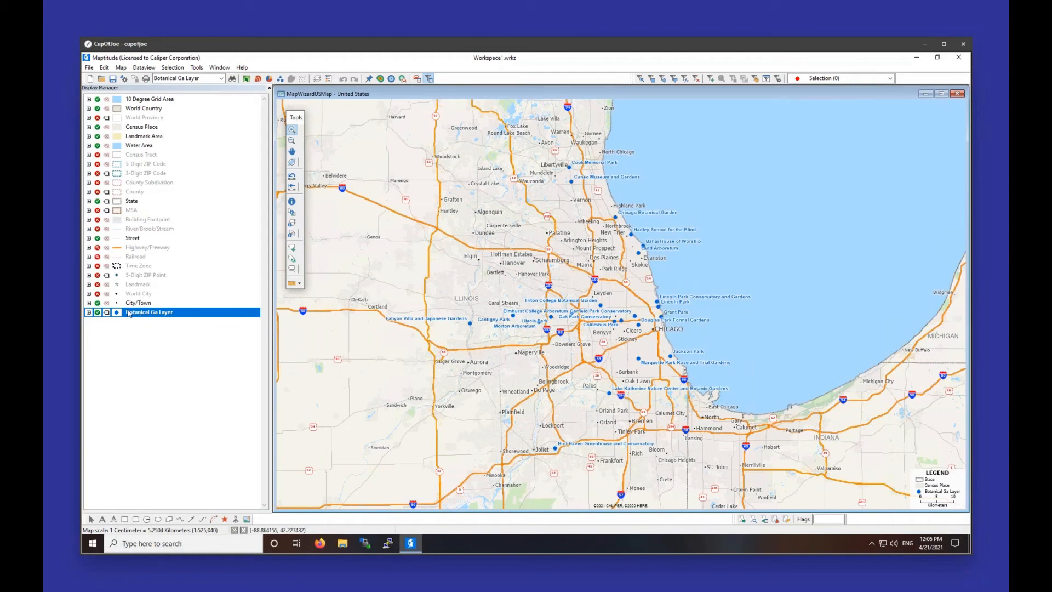
- Switch the Botanical Ga Layer off and back on, and rename it Botanical Gardens
left_click(97, 312)
left_click(97, 313)
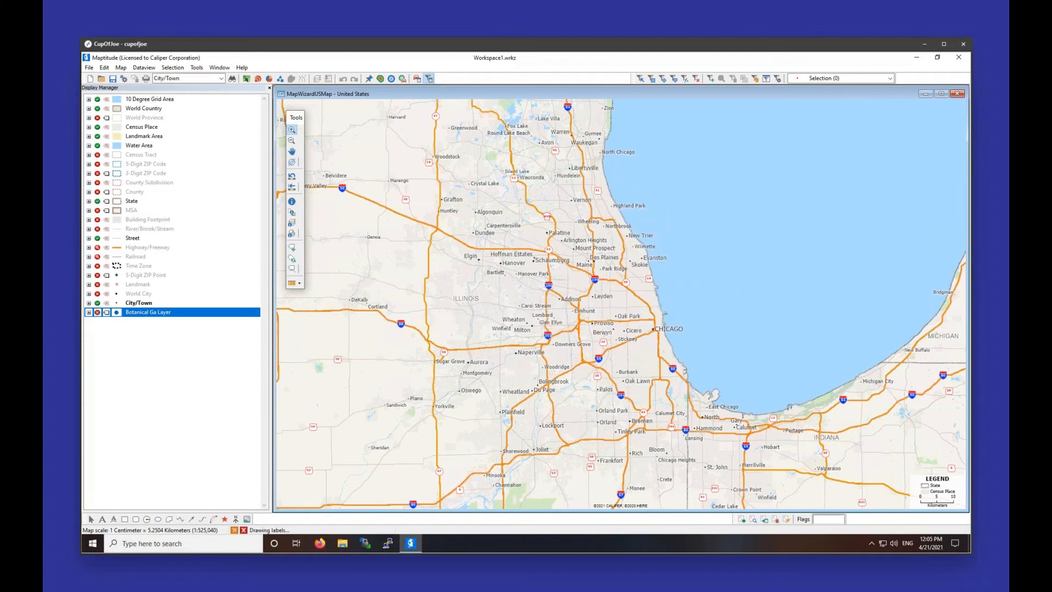
right_click(140, 313)
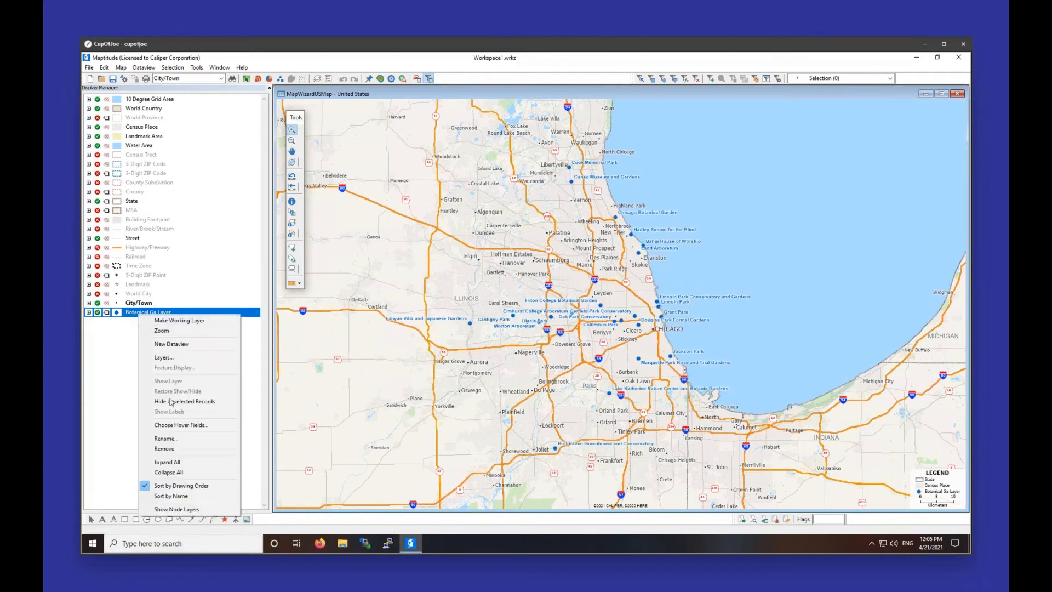
left_click(166, 438)
key("End")
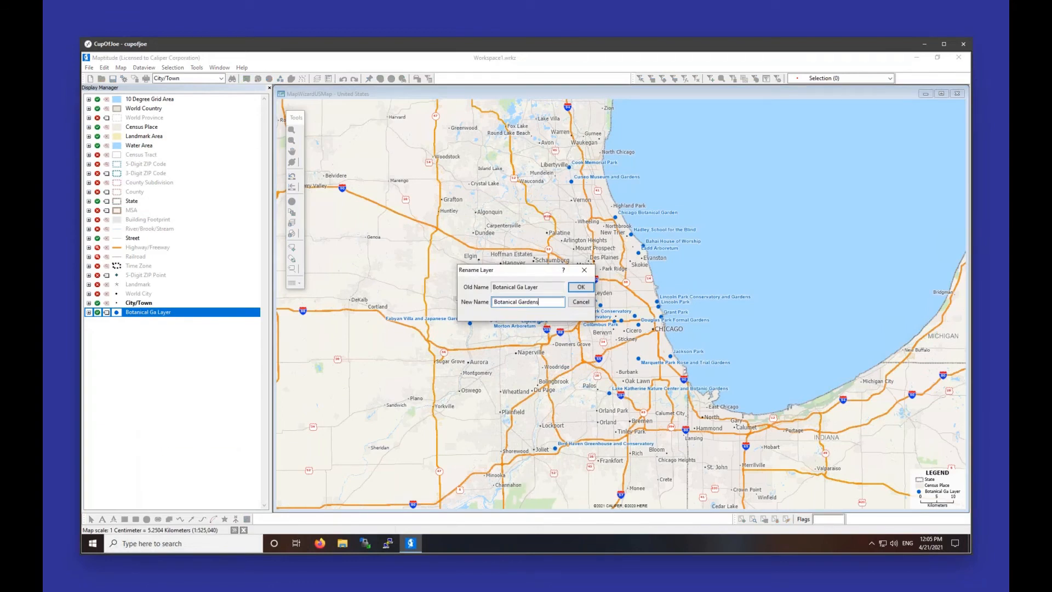
key("Return")
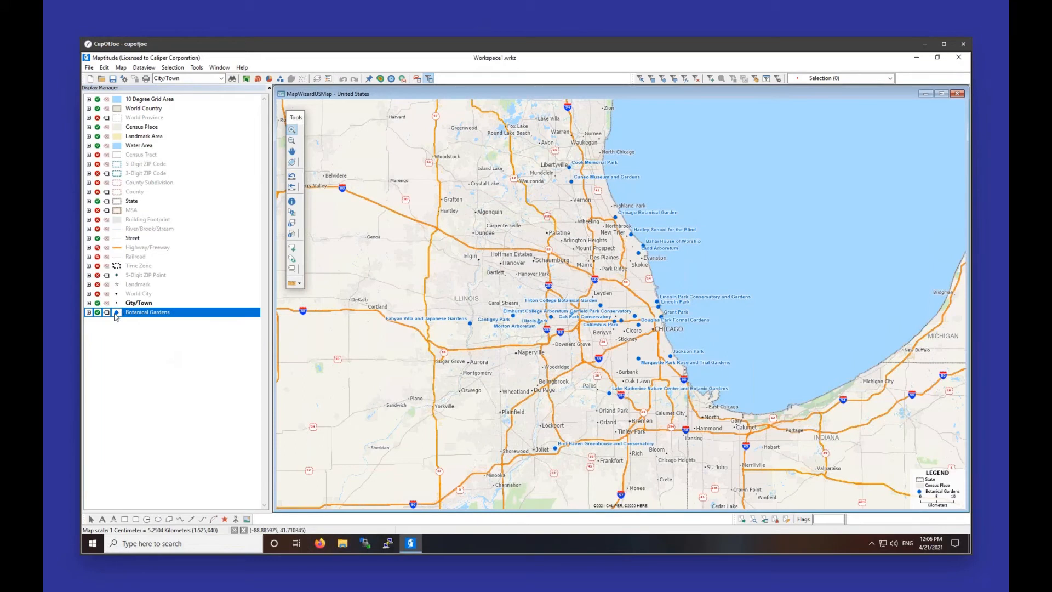
- Restyle the Botanical Gardens points as larger purple flower symbols from the Caliper Font
left_click(116, 312)
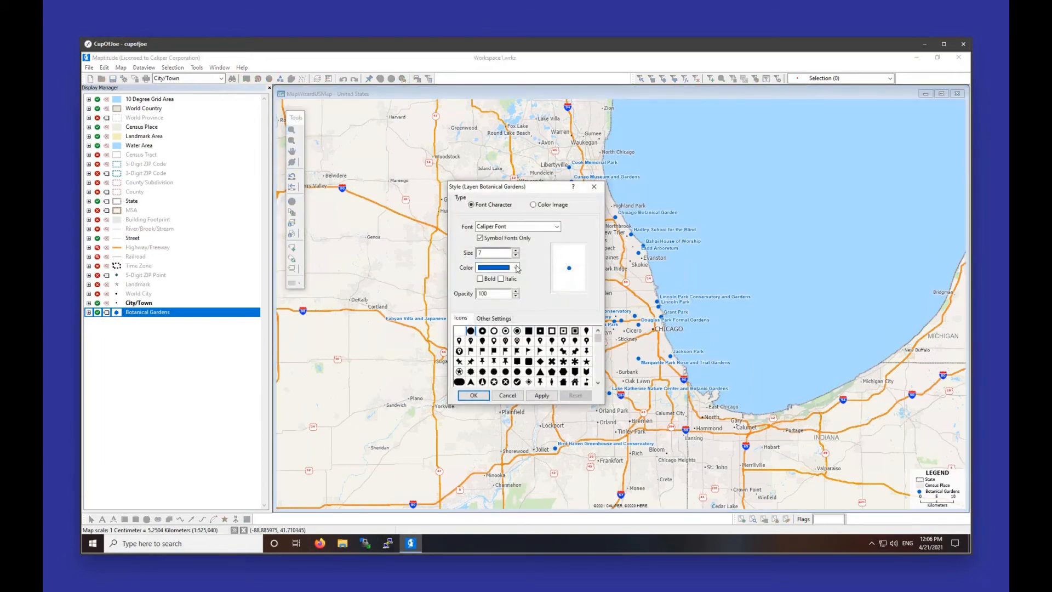
left_click(508, 269)
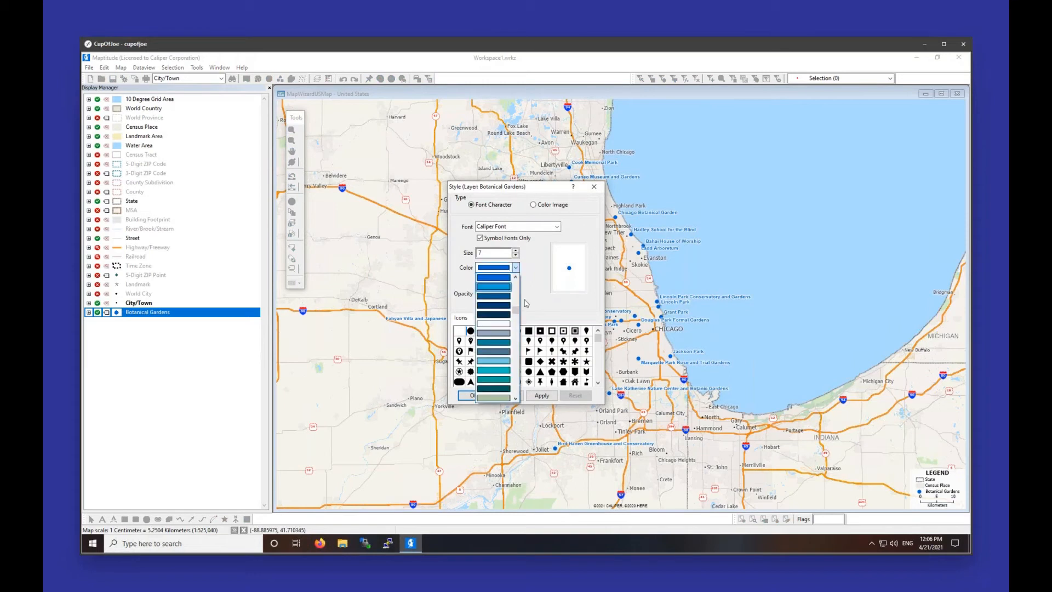
scroll(523, 290, "up", 2)
scroll(523, 289, "down", 4)
scroll(525, 298, "up", 2)
scroll(524, 298, "down", 2)
scroll(524, 298, "up", 2)
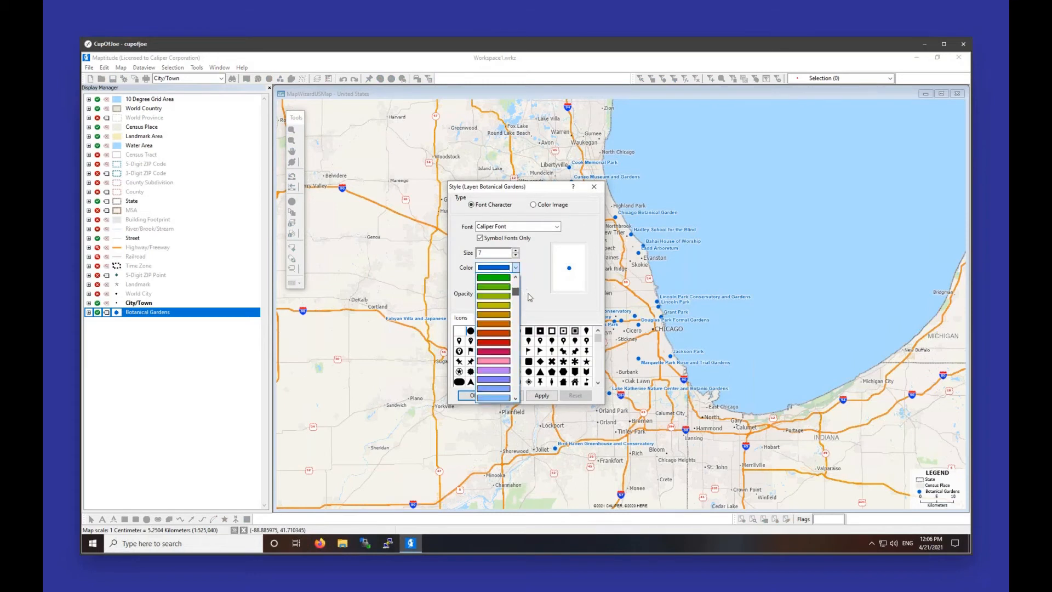
scroll(528, 296, "up", 2)
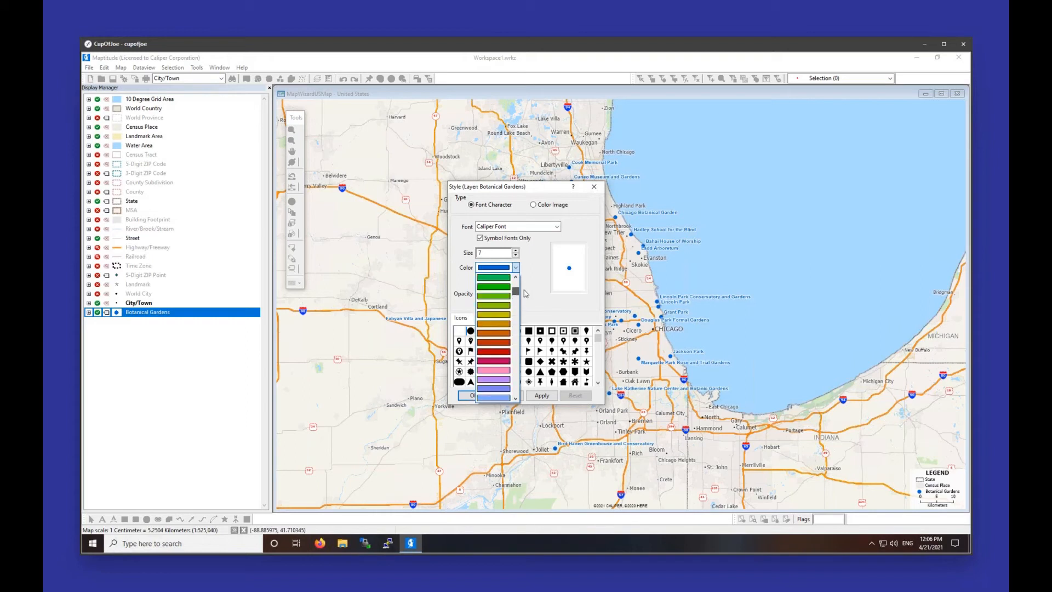
scroll(526, 291, "up", 3)
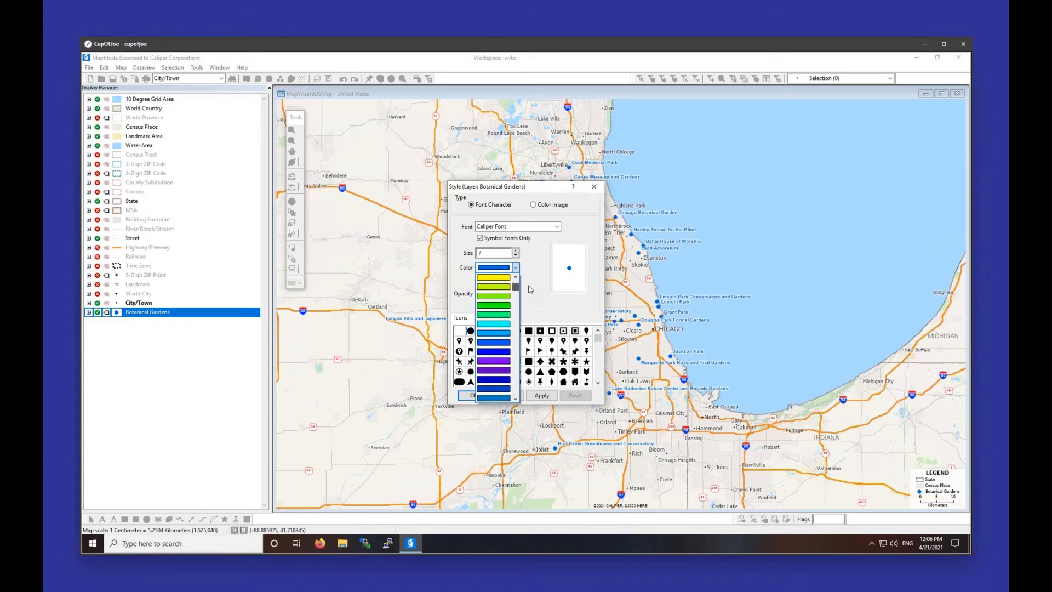
left_click(493, 360)
scroll(545, 356, "down", 5)
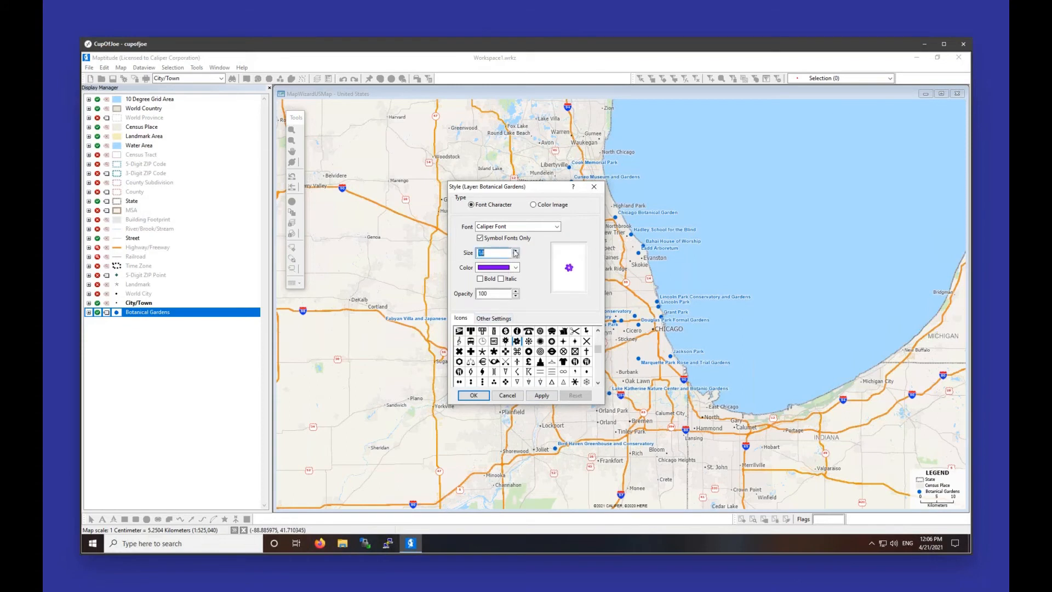
left_click(474, 395)
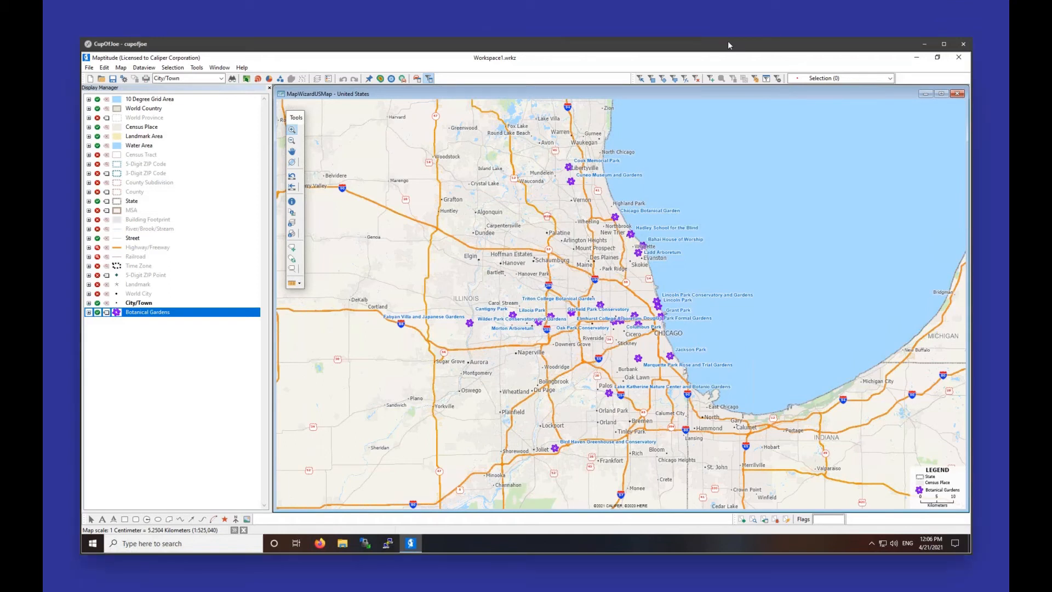
- Draw a circle with a radius of 10 miles centred on the Chicago city point
mouse_move(763, 109)
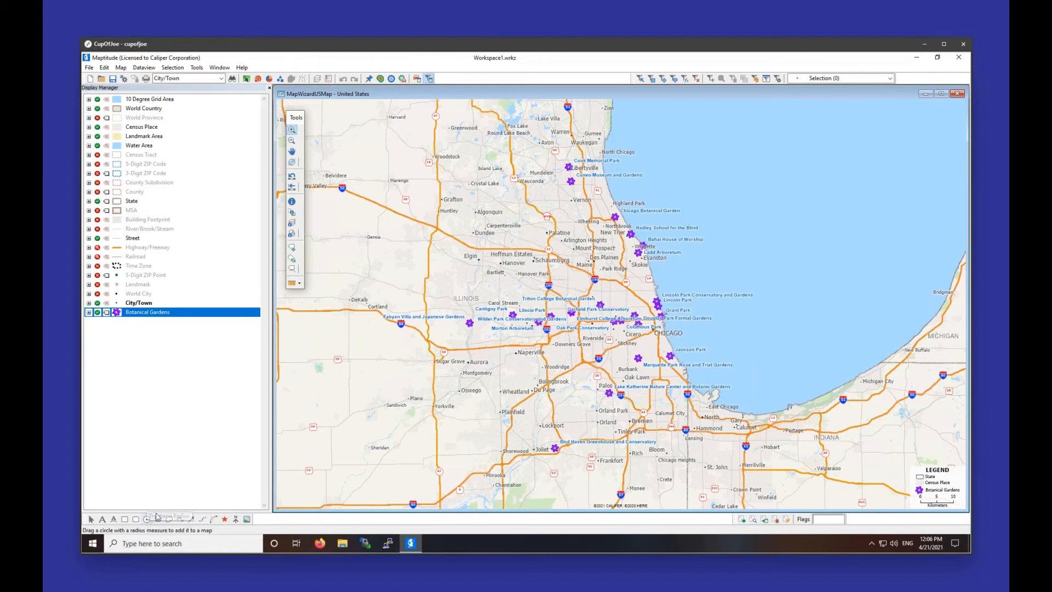
left_click(147, 519)
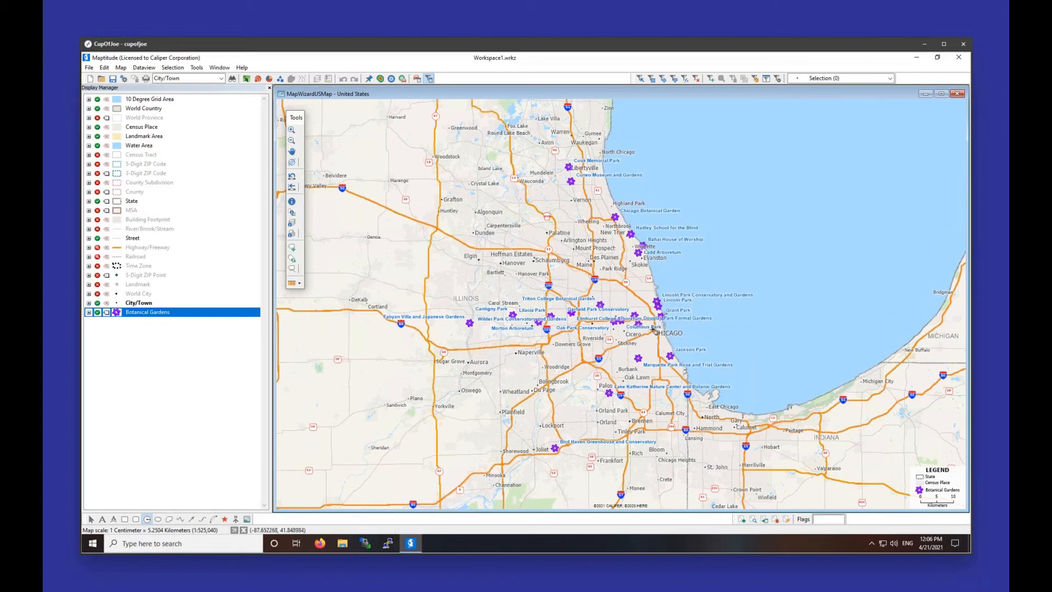
left_click(656, 332)
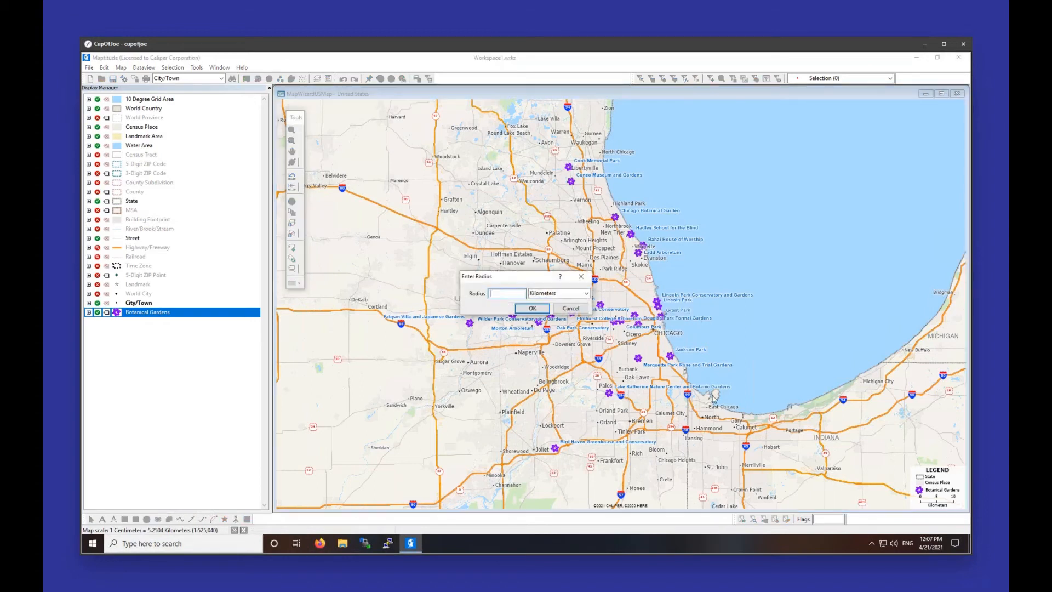
left_click(585, 293)
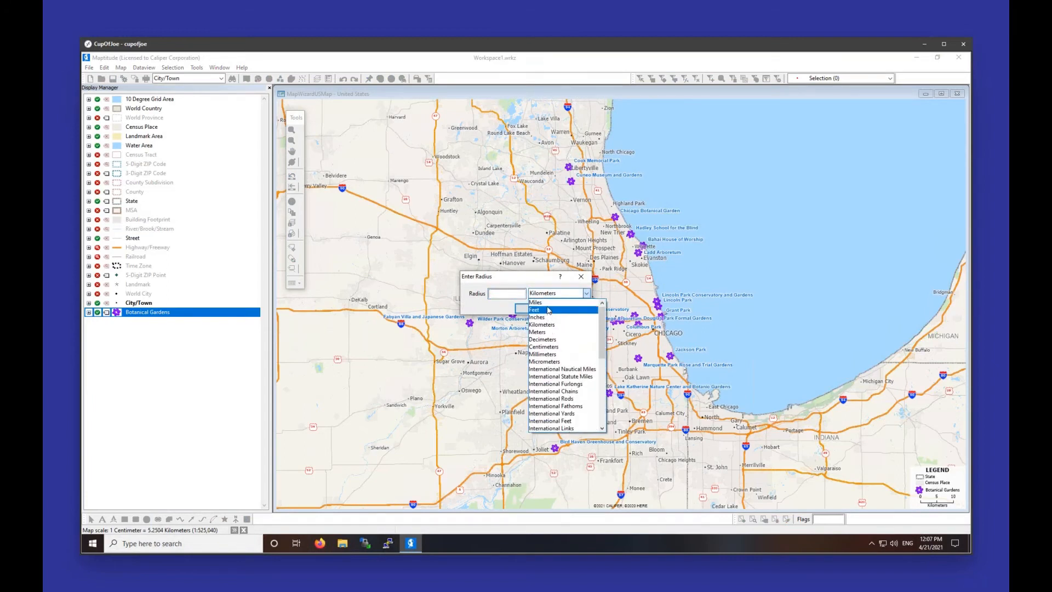
left_click(535, 302)
left_click(525, 296)
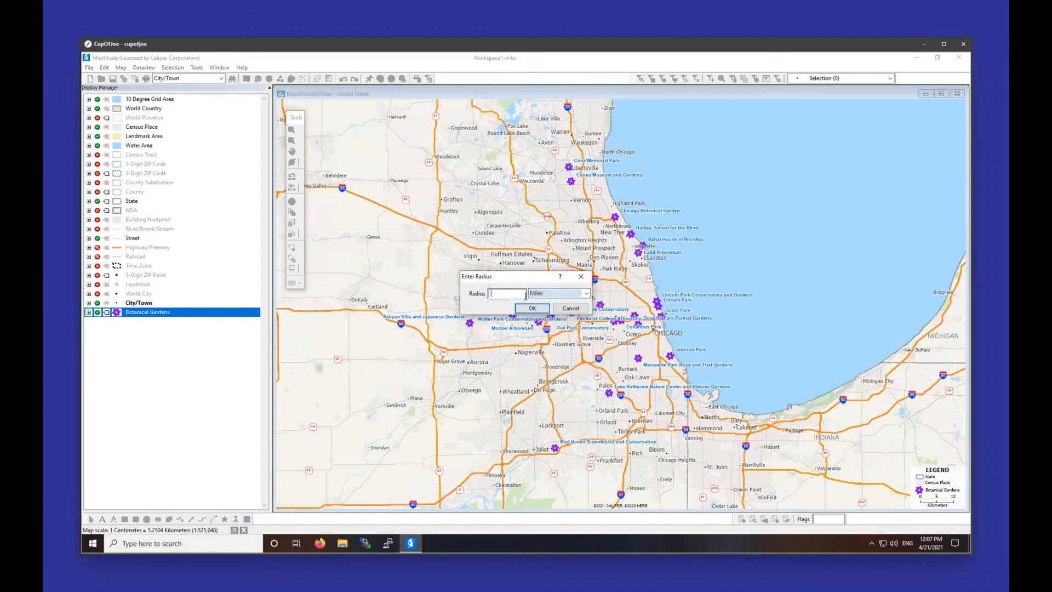
type("10")
key("Return")
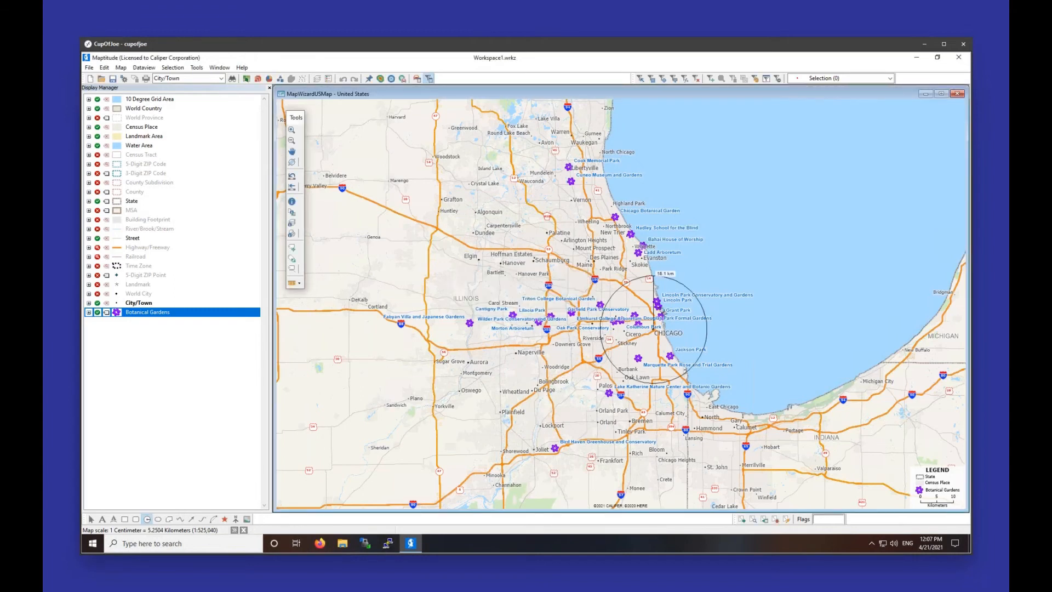
- Export the circle's data to Excel as Radius Report.xlsx in the Training folder
right_click(669, 318)
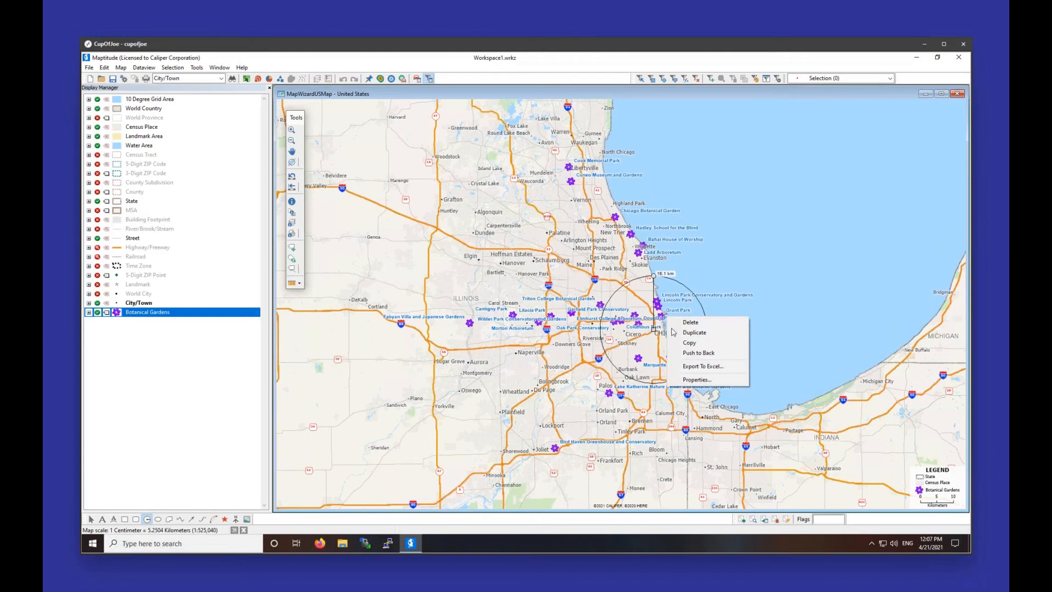
left_click(706, 368)
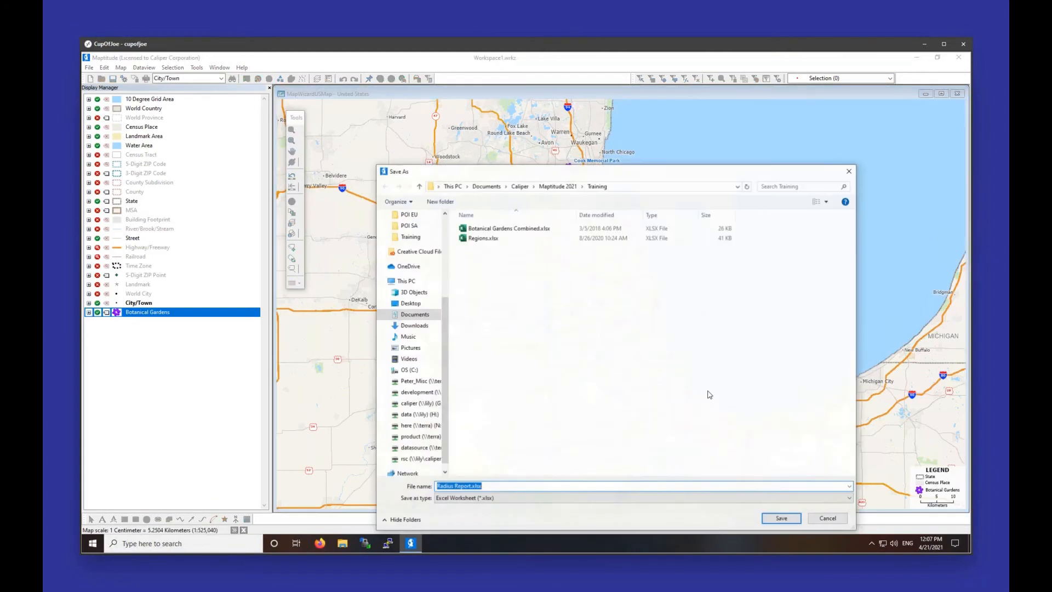
left_click(781, 518)
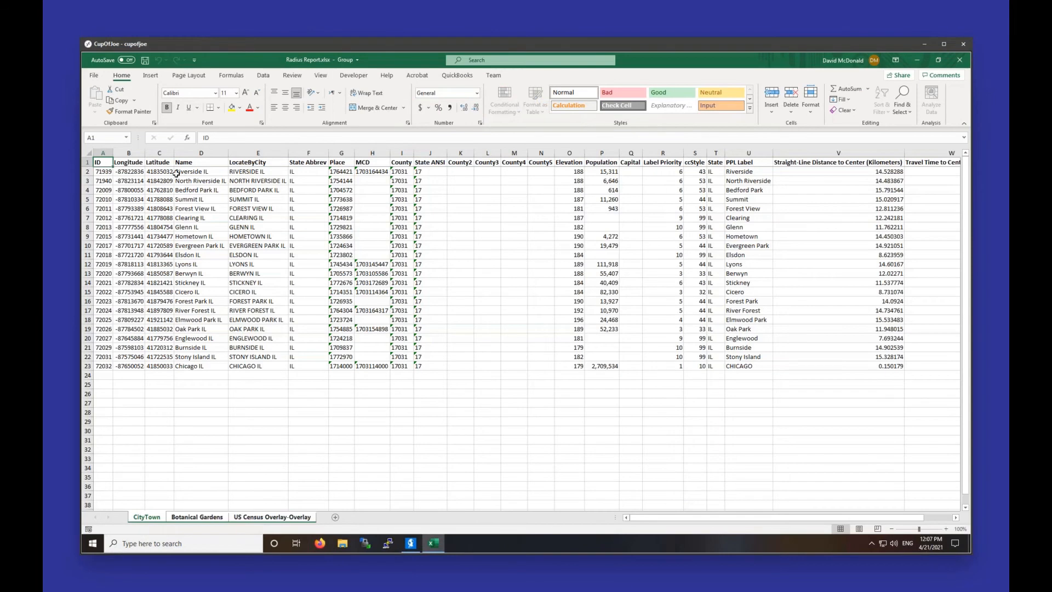
- Examine the city names on the CityTown sheet and the locations, names and straight-line distances on the Botanical Gardens sheet
left_click_drag(175, 174, 189, 292)
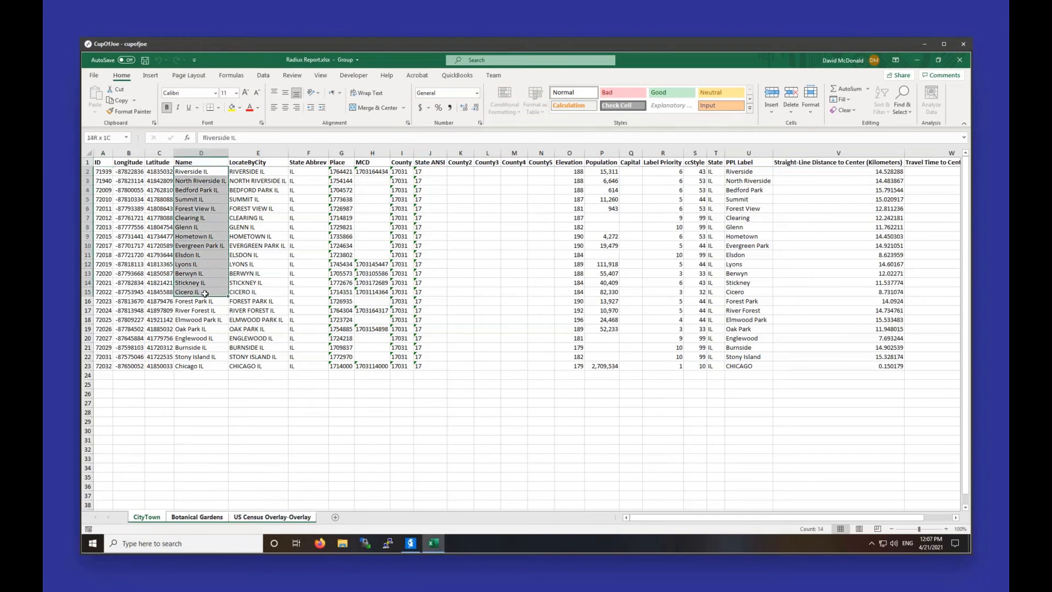
left_click(188, 516)
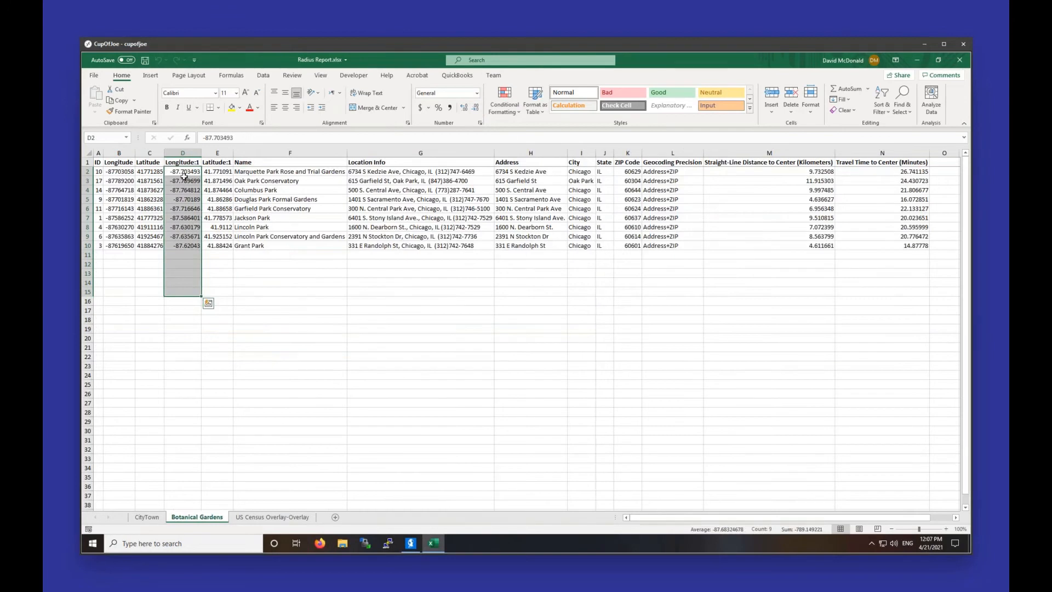
left_click(184, 172)
left_click_drag(184, 172, 277, 237)
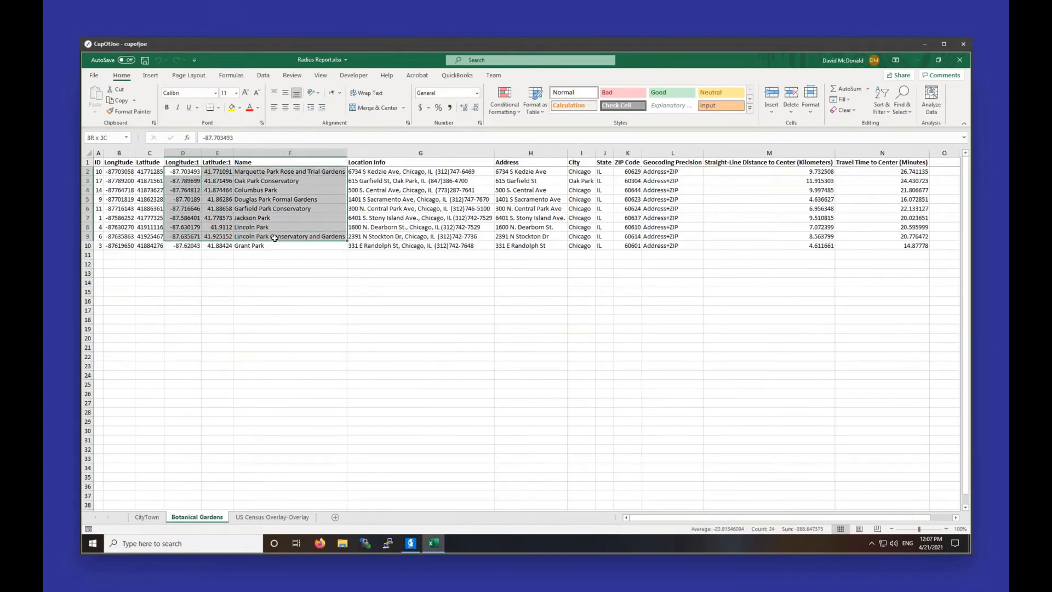
left_click_drag(698, 518, 719, 518)
left_click_drag(855, 172, 787, 232)
left_click(797, 153)
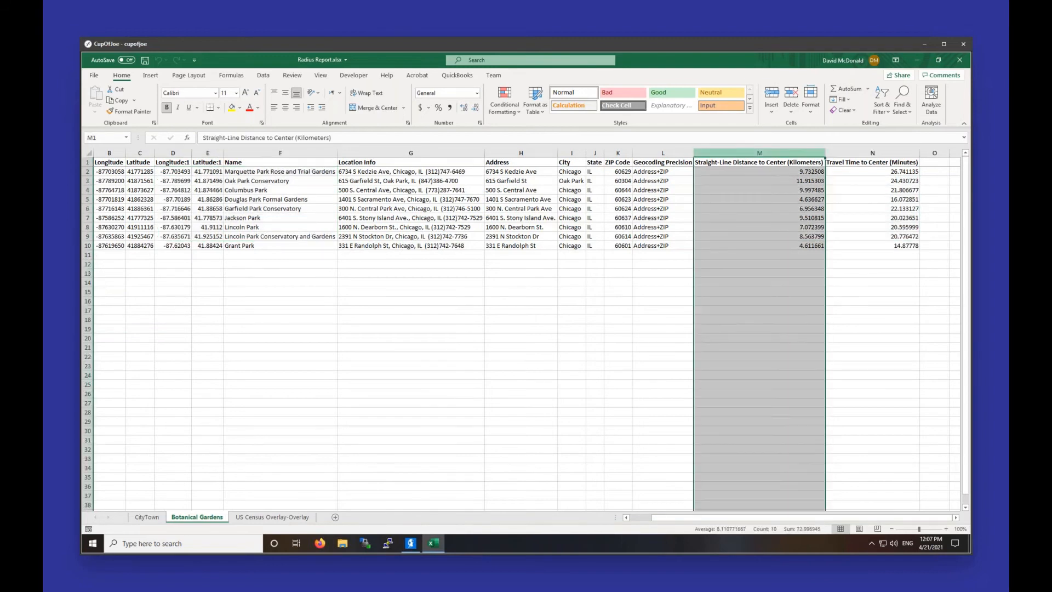
- Examine the area, household income and population figures on the US Census Overlay-Overlay sheet, and close the radius report workbook
left_click(796, 181)
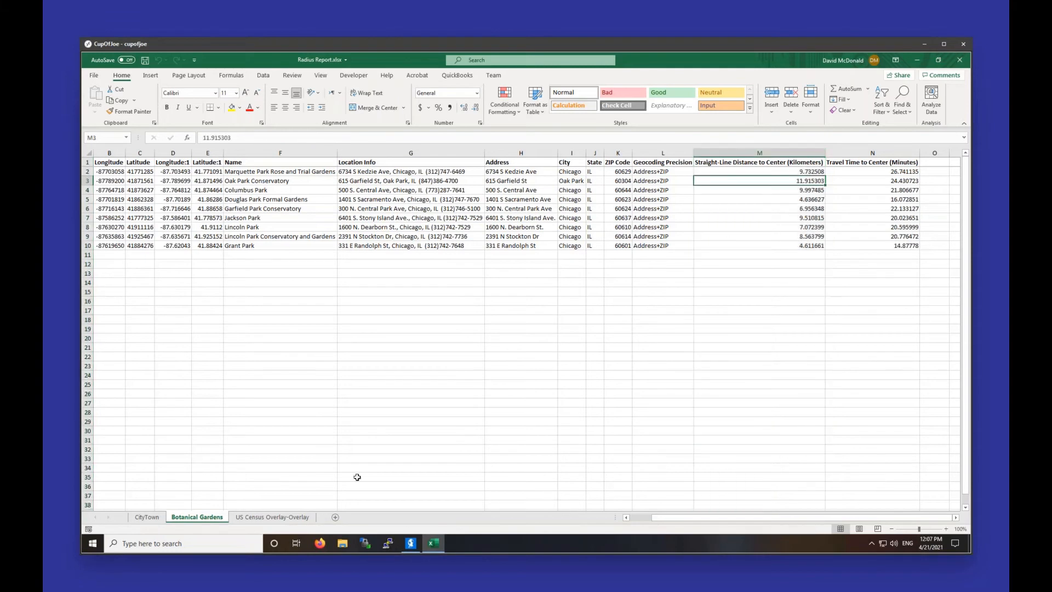
left_click(278, 518)
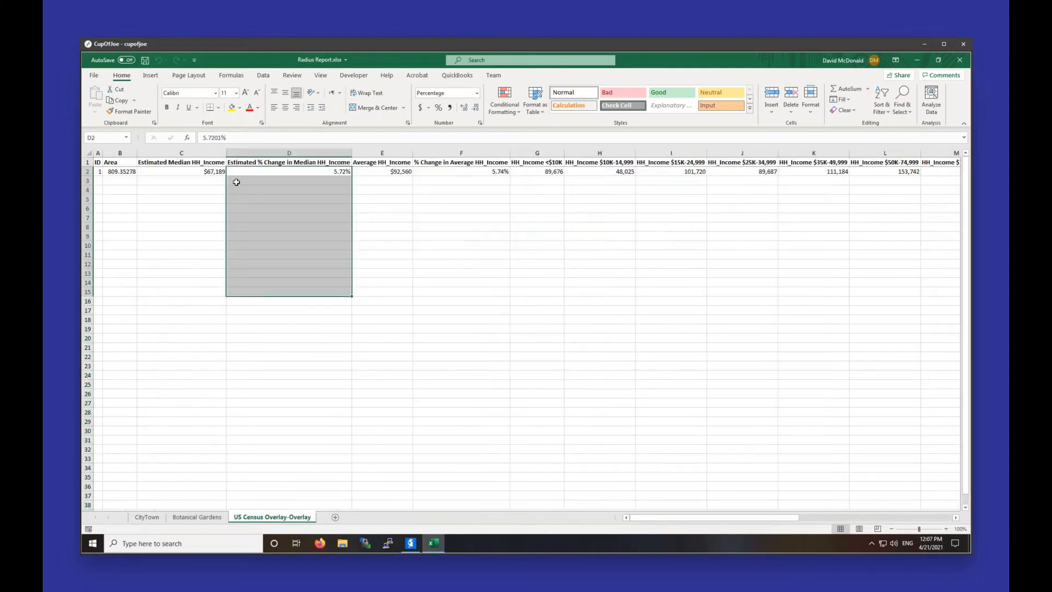
left_click(87, 171)
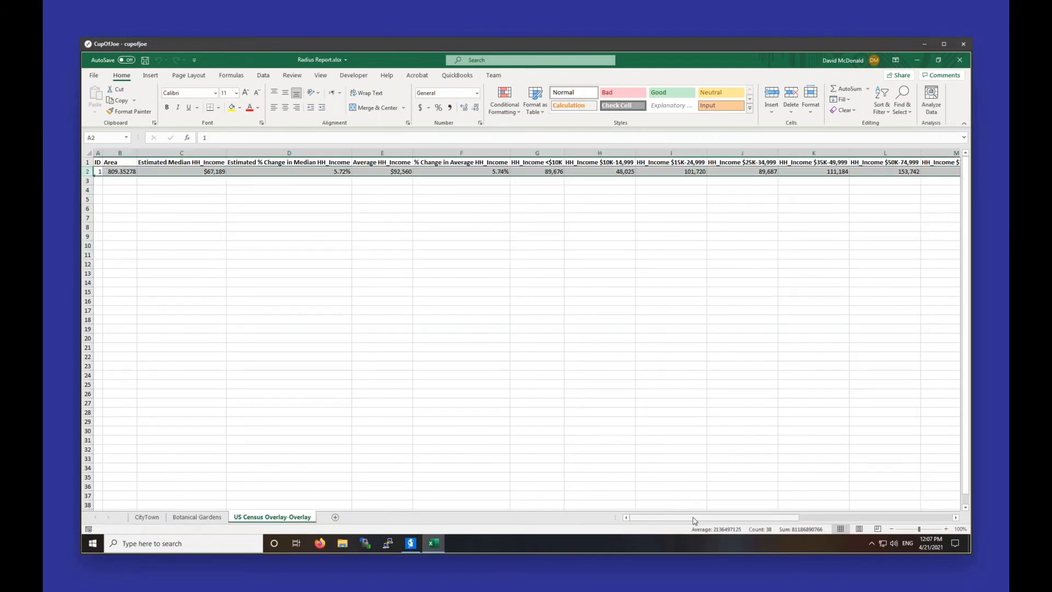
left_click_drag(693, 518, 860, 517)
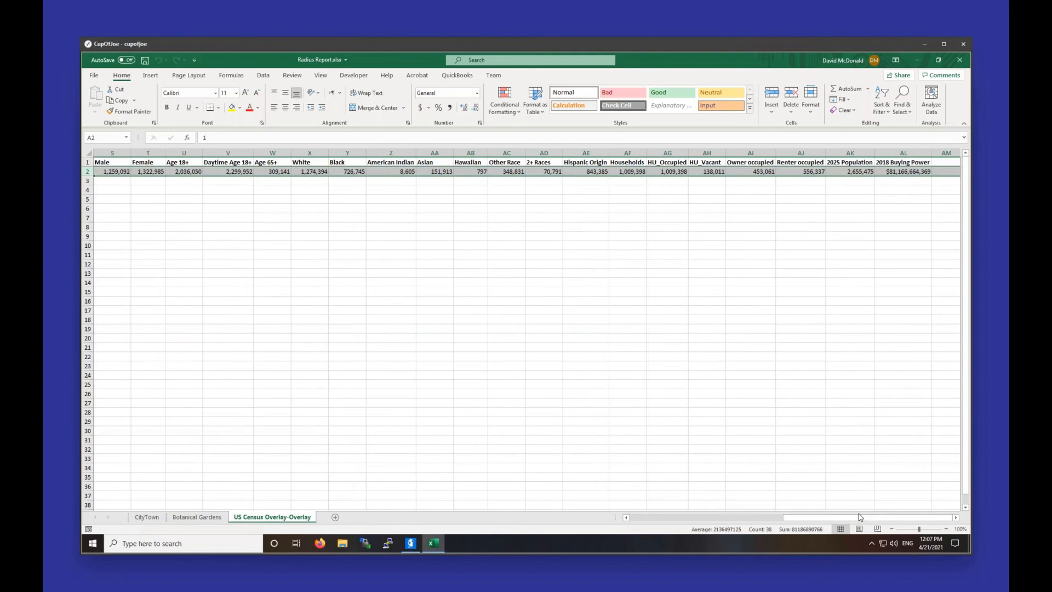
left_click_drag(838, 521, 640, 526)
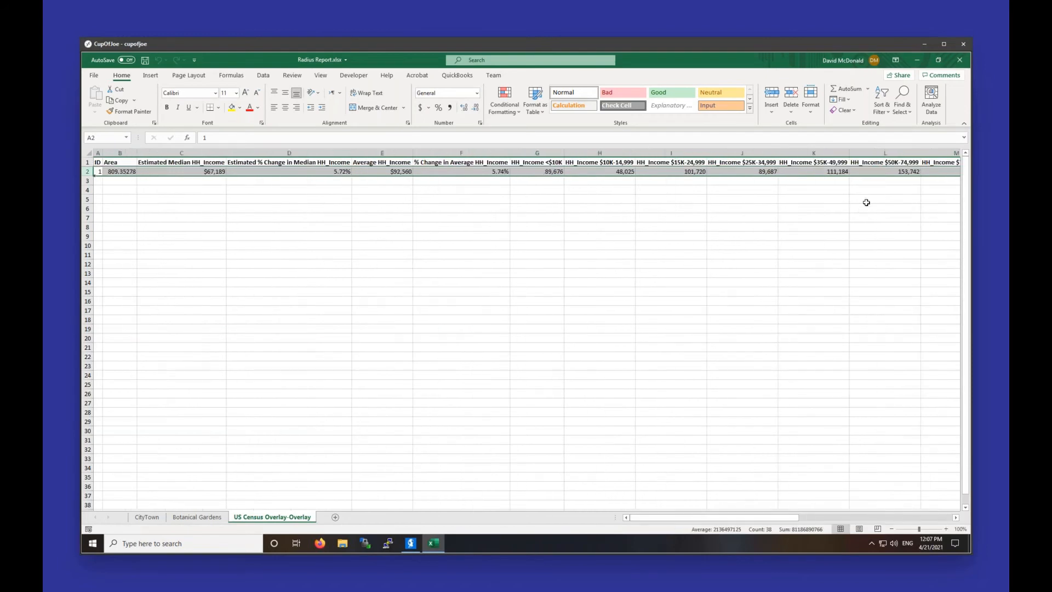
left_click(731, 171)
left_click(956, 65)
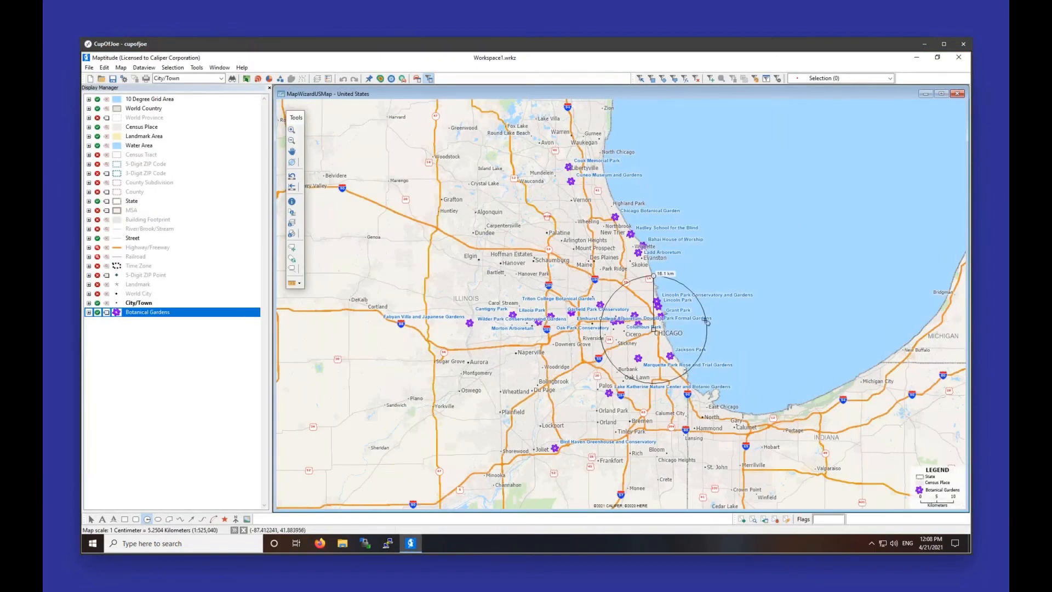
- Delete the 10-mile radius circle around Chicago from the map
right_click(682, 322)
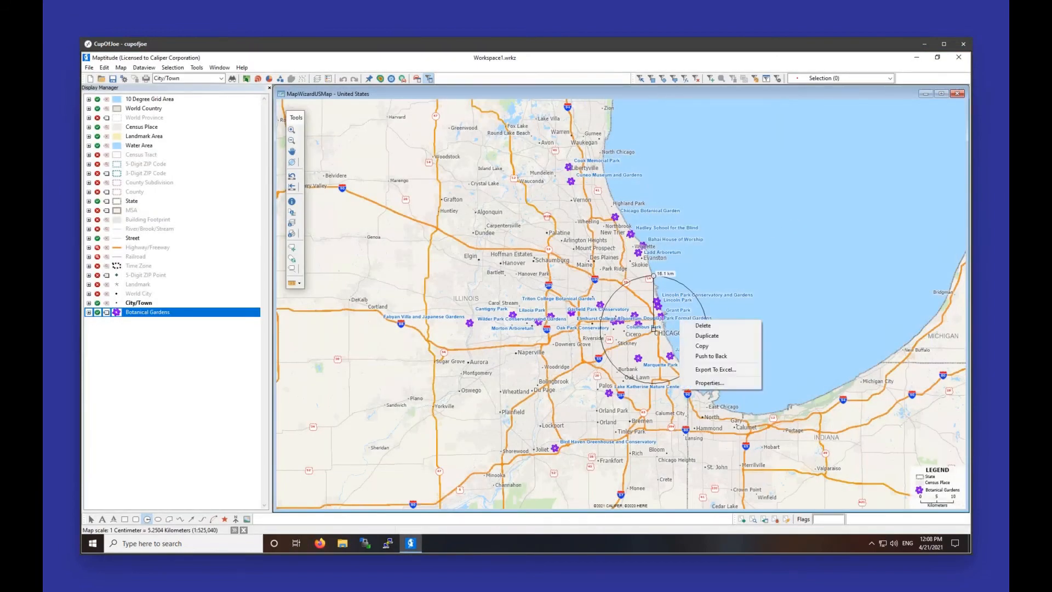
left_click(703, 325)
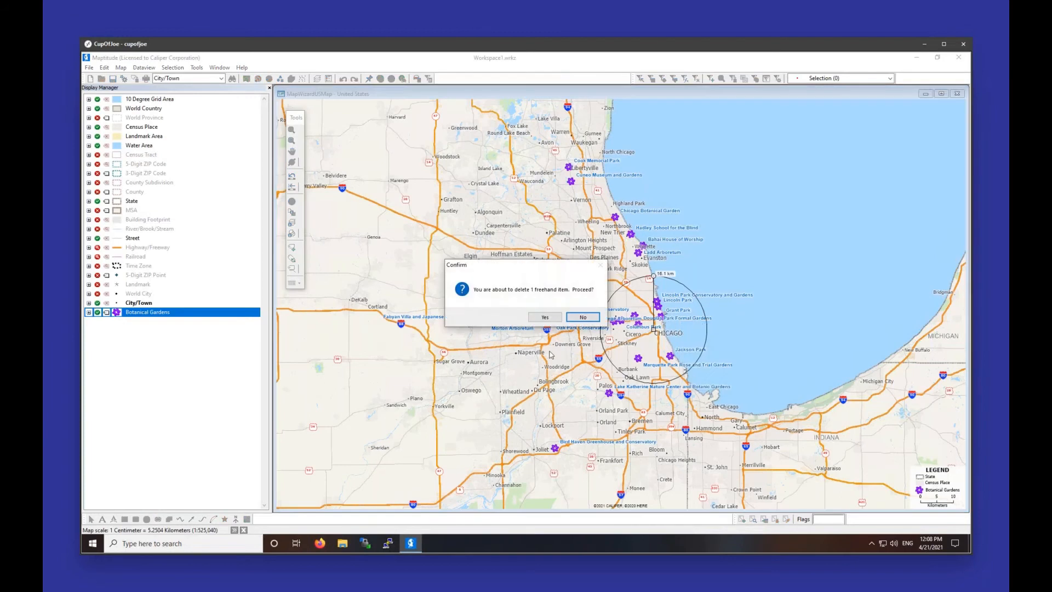
left_click(545, 318)
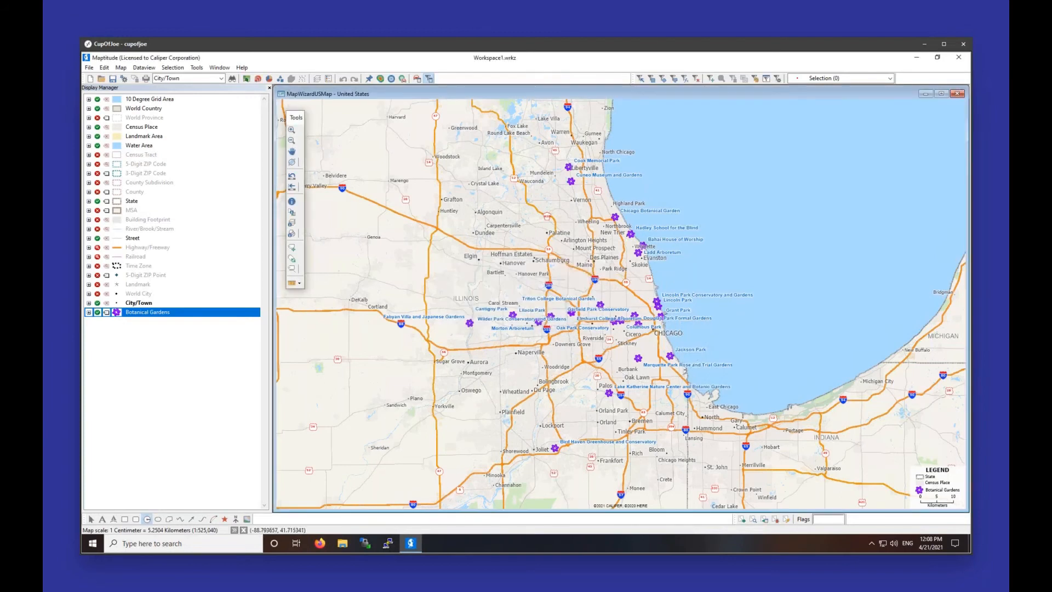
- Draw a freehand polygon enclosing Chicago and its western and southwestern suburbs, from near Carol Stream to the lakefront
left_click(168, 520)
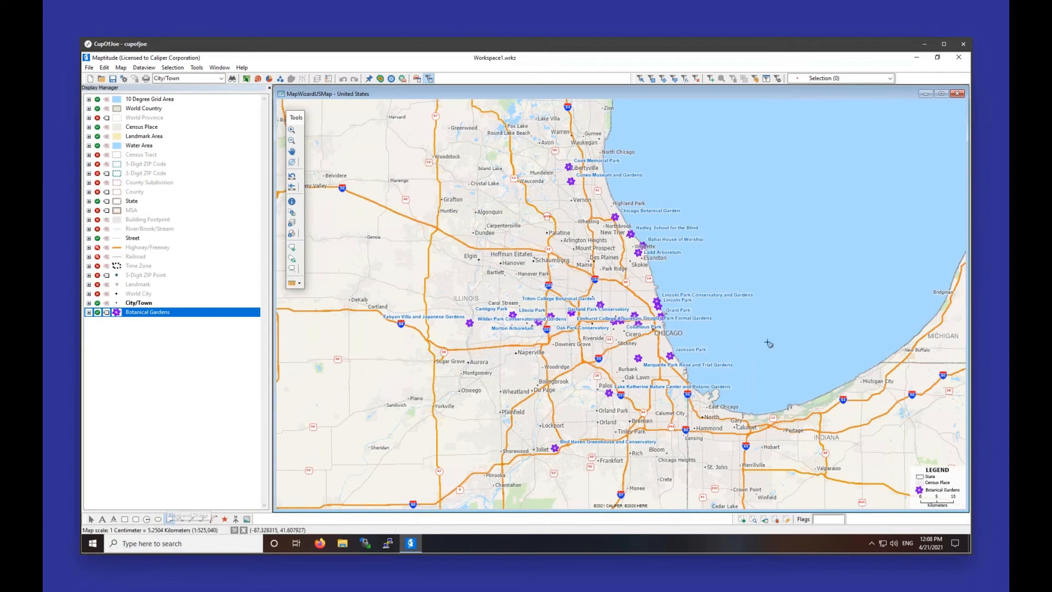
left_click(622, 291)
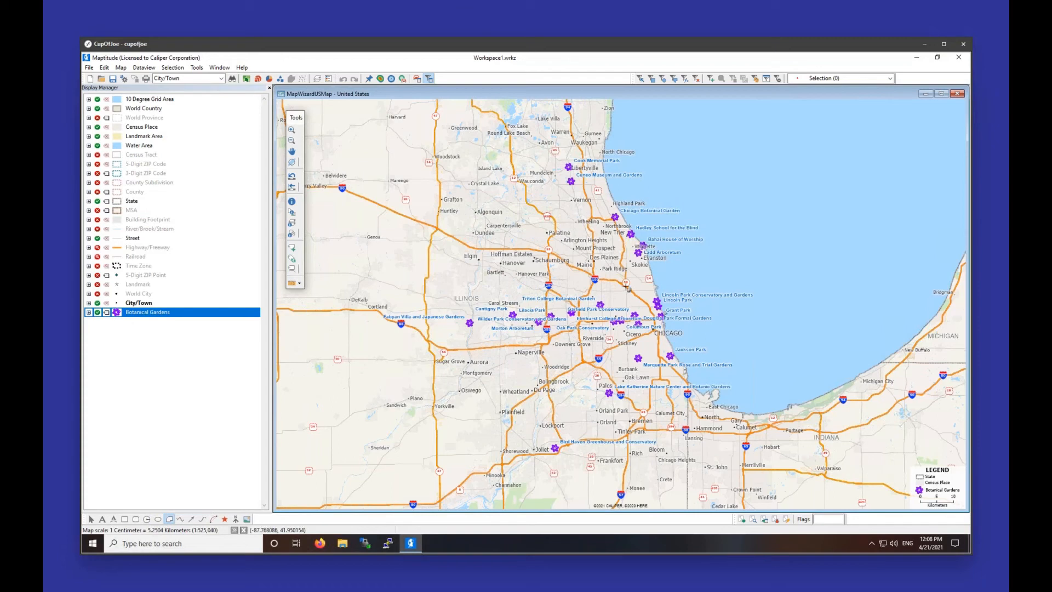
left_click(666, 282)
left_click(691, 369)
left_click(651, 419)
left_click(548, 394)
left_click(526, 301)
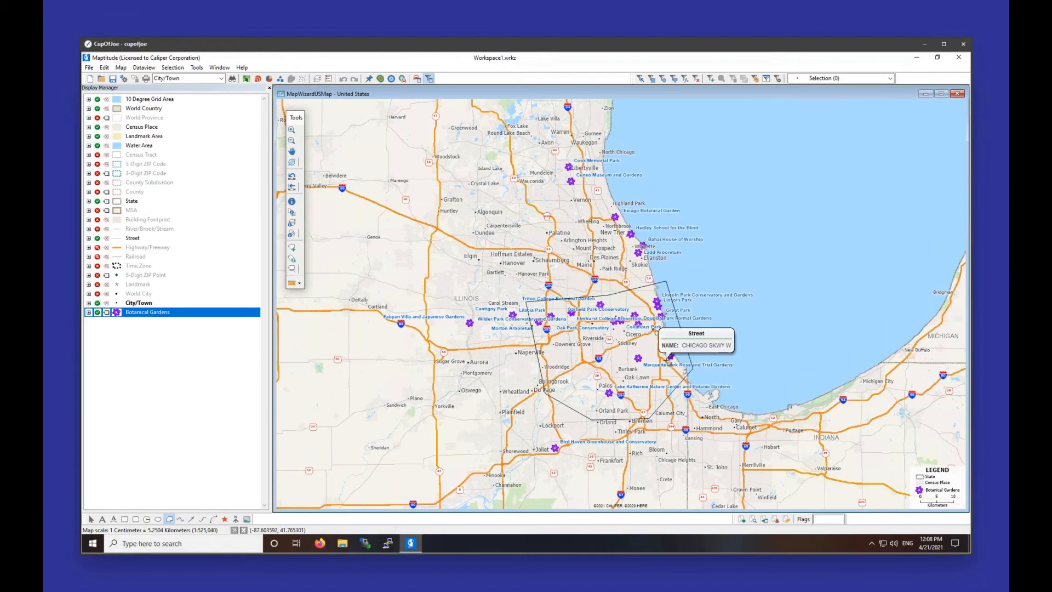
- Export the polygon's data to Excel as Drawing Area Report.xlsx in the Training folder
right_click(644, 318)
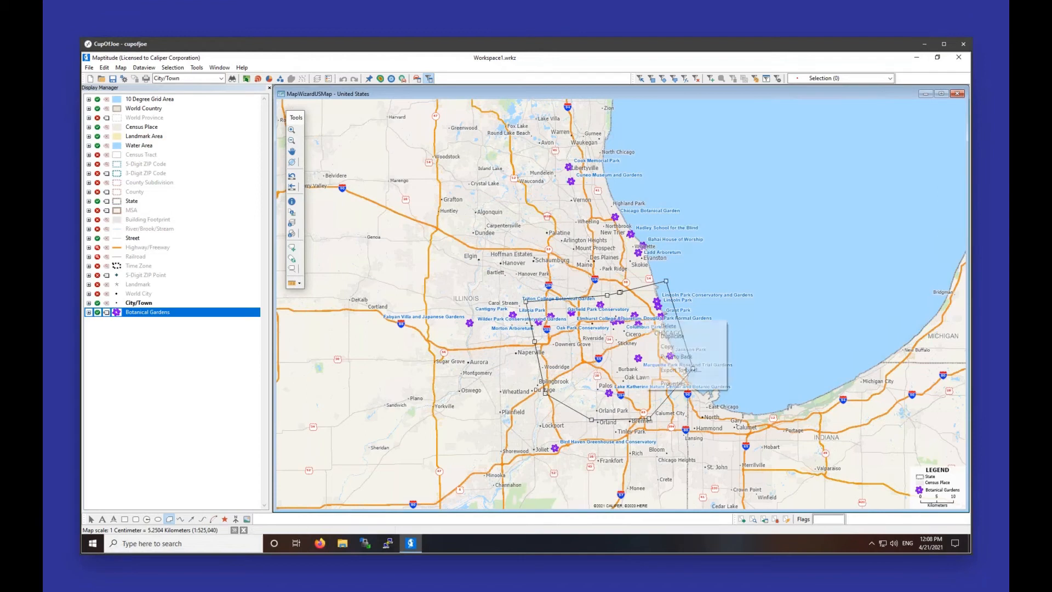
left_click(679, 370)
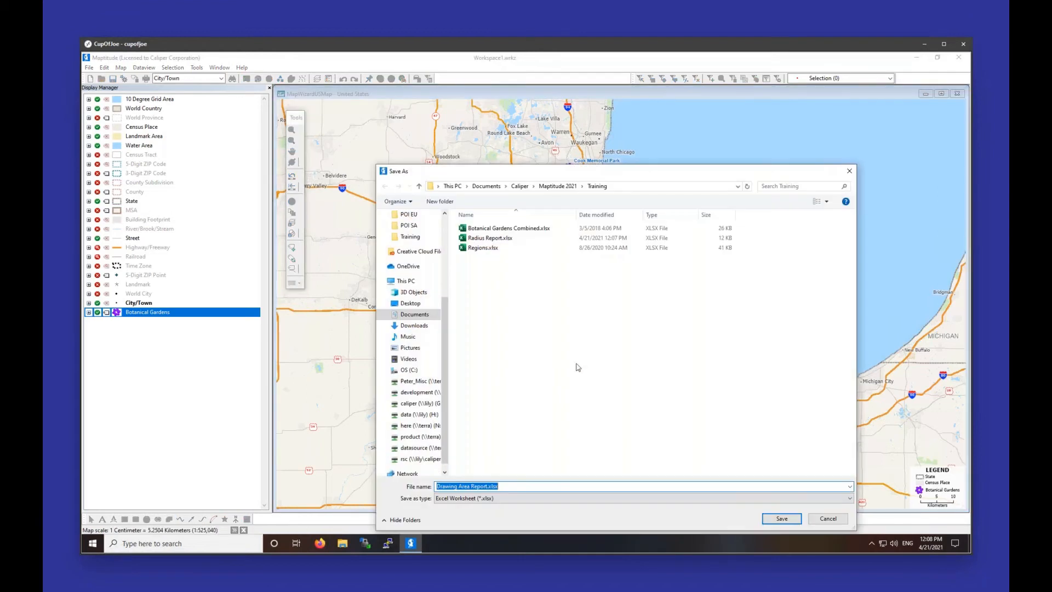
left_click(782, 518)
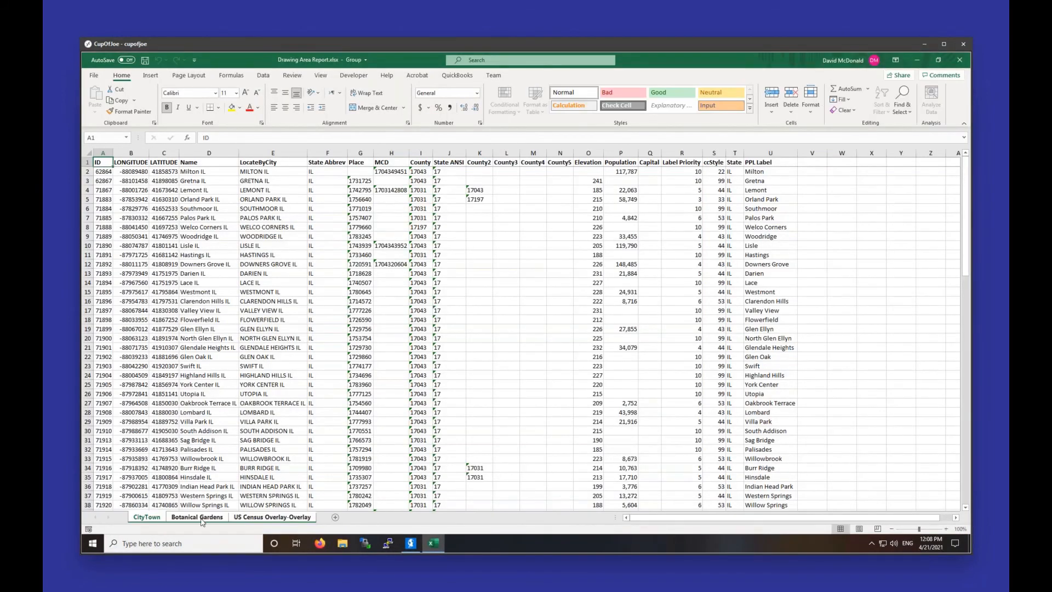
- Examine the Botanical Gardens, CityTown and US Census Overlay-Overlay sheets of the drawing area report, and close the workbook
left_click(200, 518)
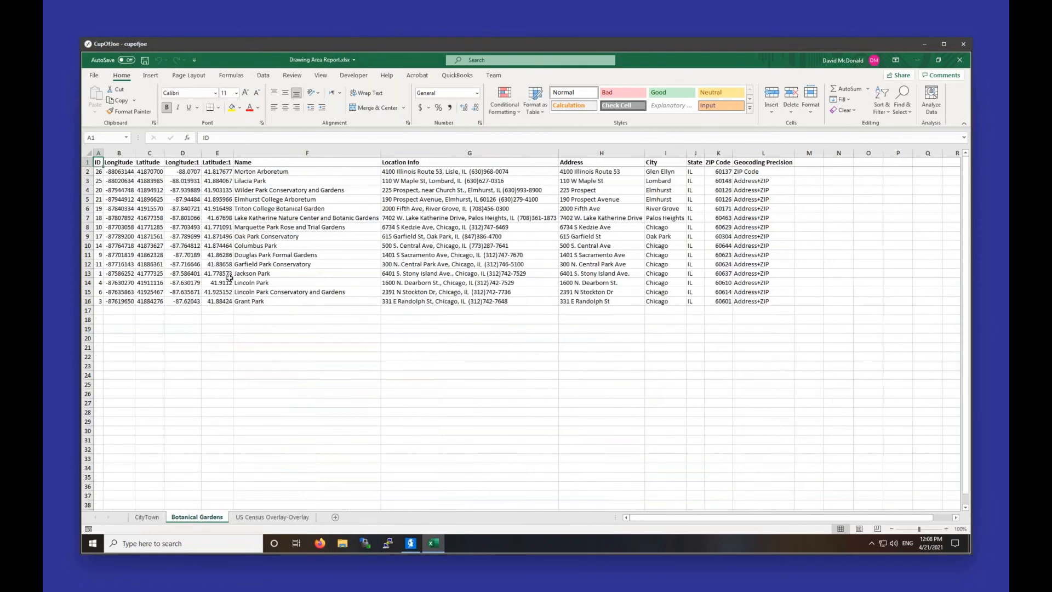
left_click(240, 173)
left_click_drag(260, 194, 257, 246)
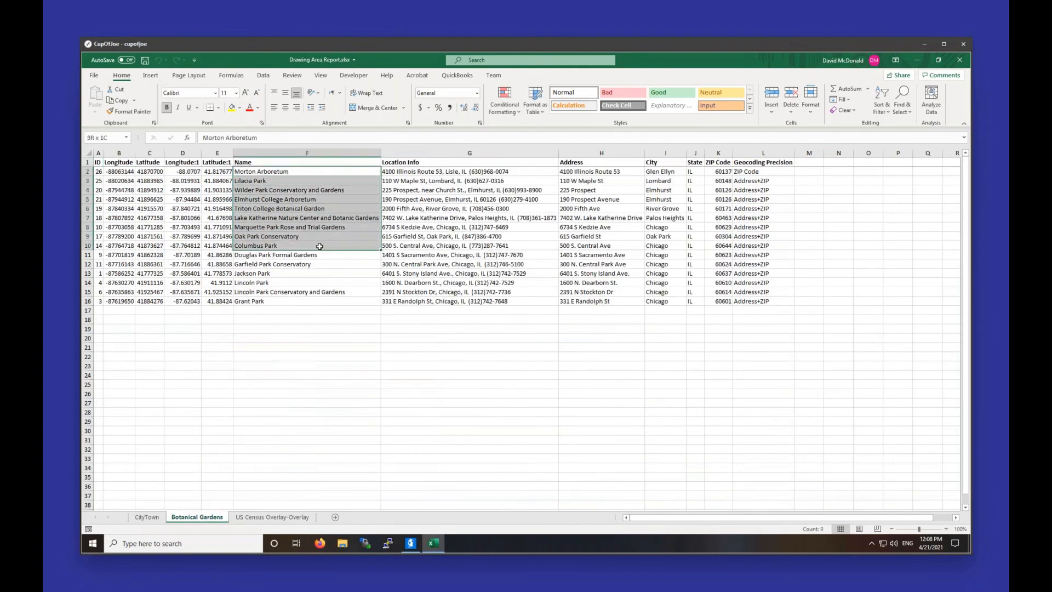
left_click(147, 517)
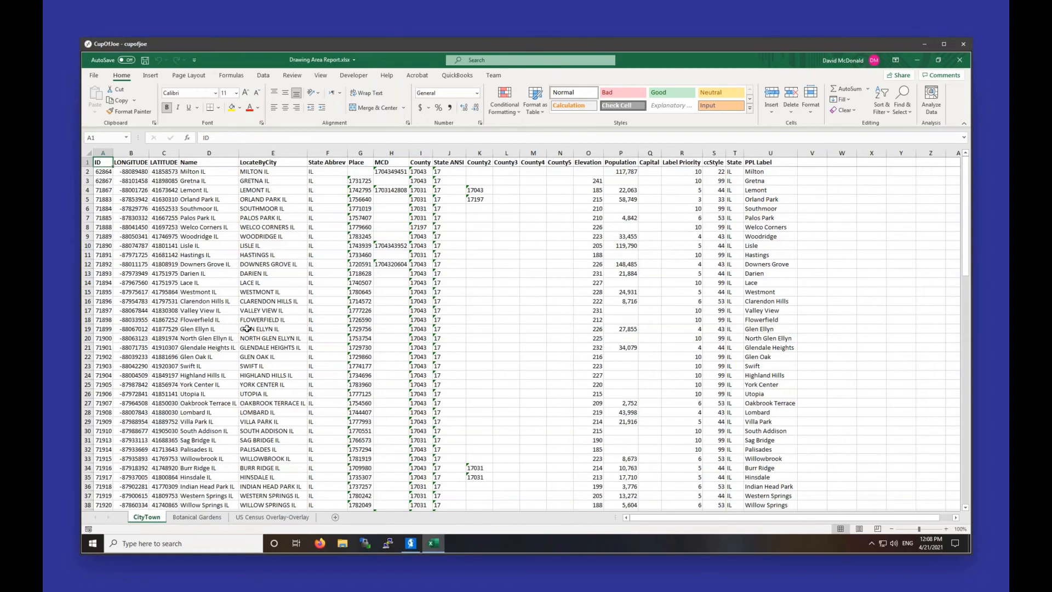
left_click(274, 518)
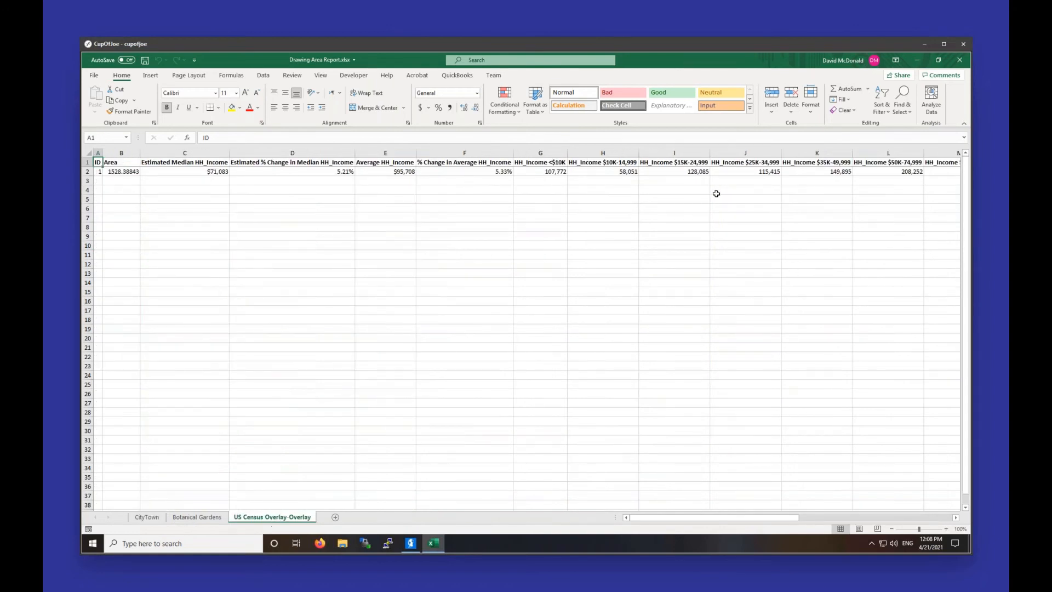
left_click(959, 60)
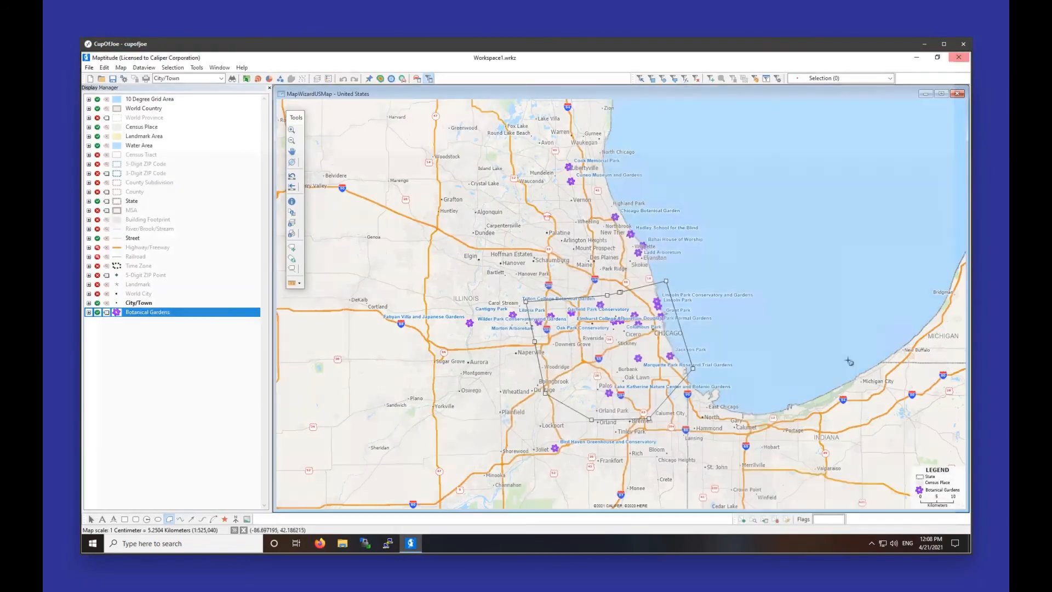
right_click(605, 364)
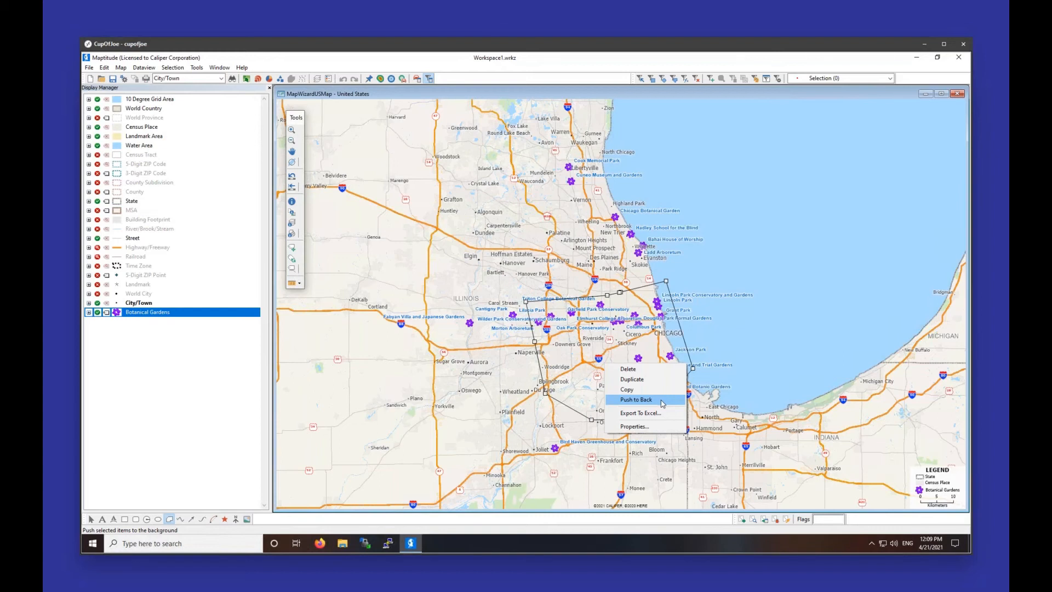
left_click(639, 426)
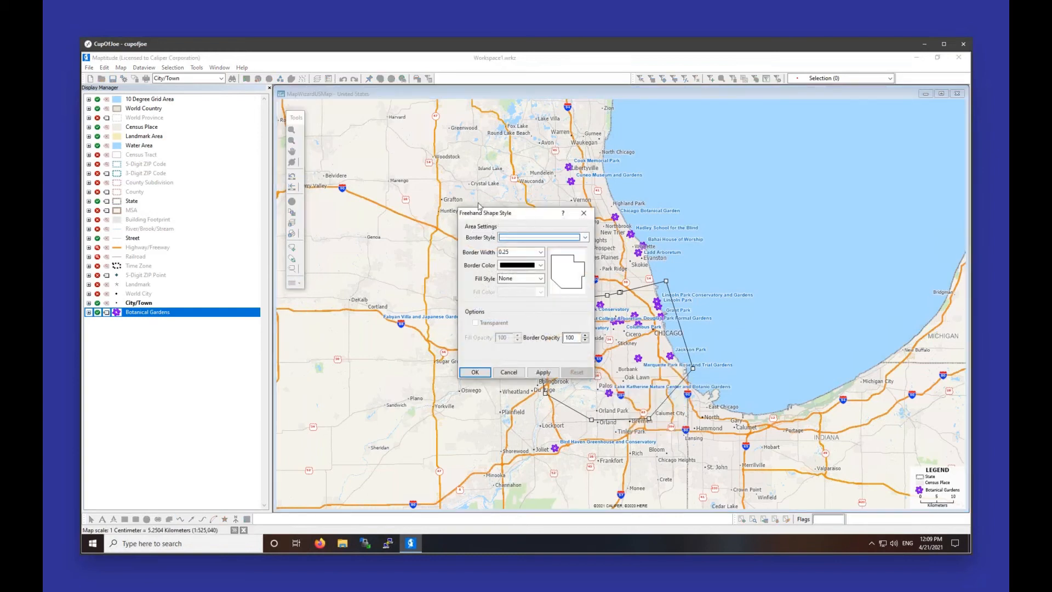
left_click_drag(527, 214, 474, 203)
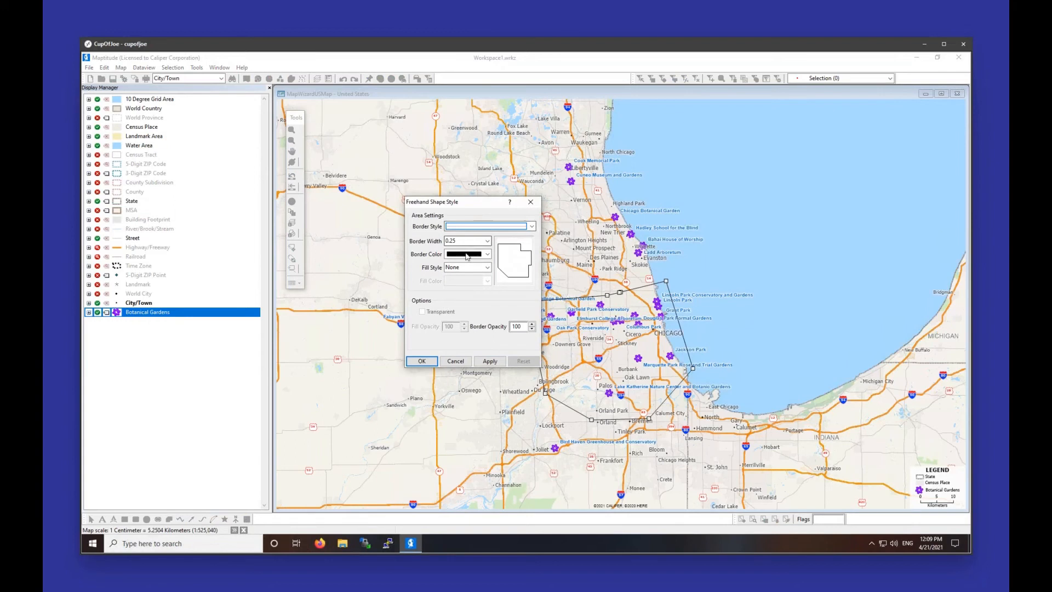
left_click(468, 267)
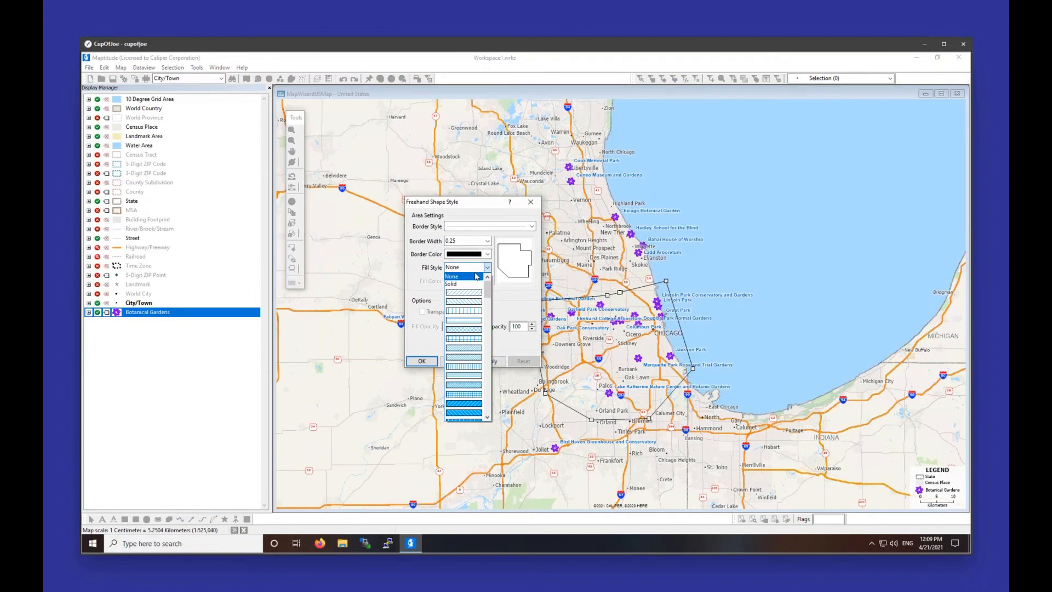
left_click(463, 276)
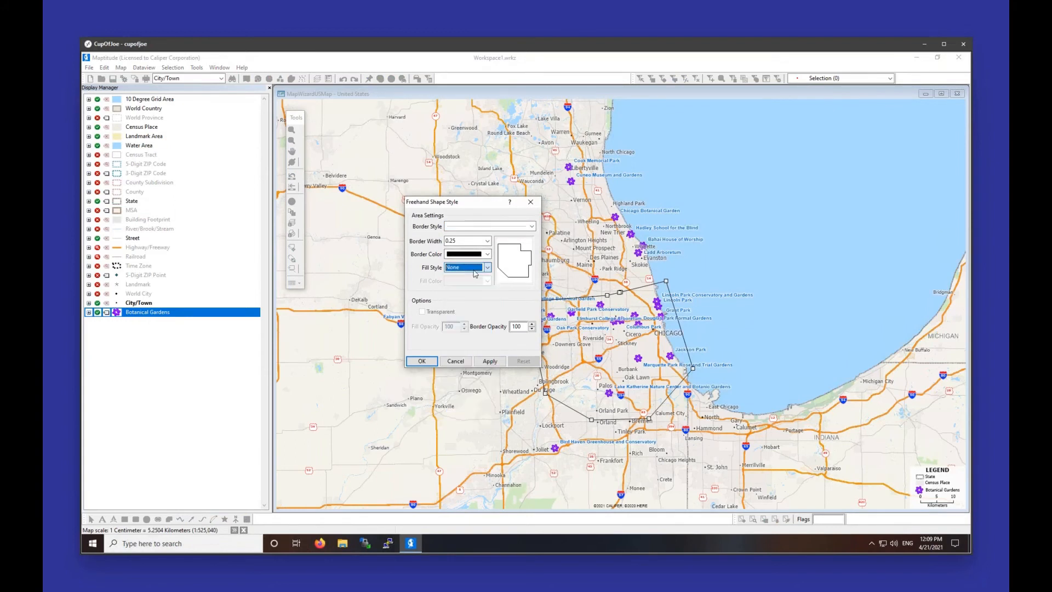
left_click(530, 202)
- Delete the freehand polygon around Chicago and its suburbs from the map
right_click(624, 349)
left_click(639, 349)
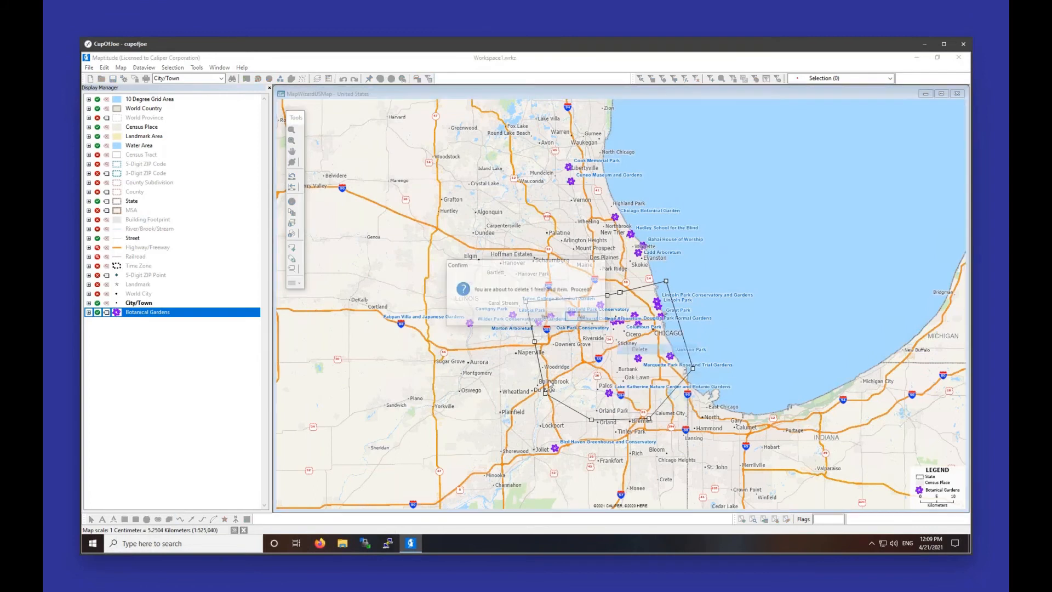
left_click(555, 318)
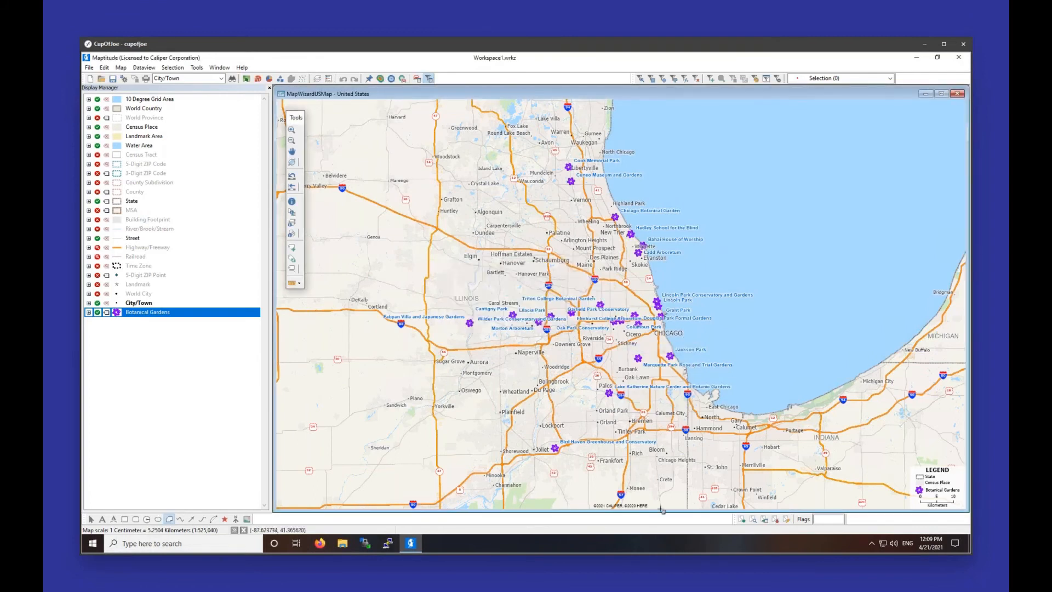
- Dock the floating Tools toolbox among the main toolbars so it no longer covers the Chicago map
scroll(685, 351, "up", 3)
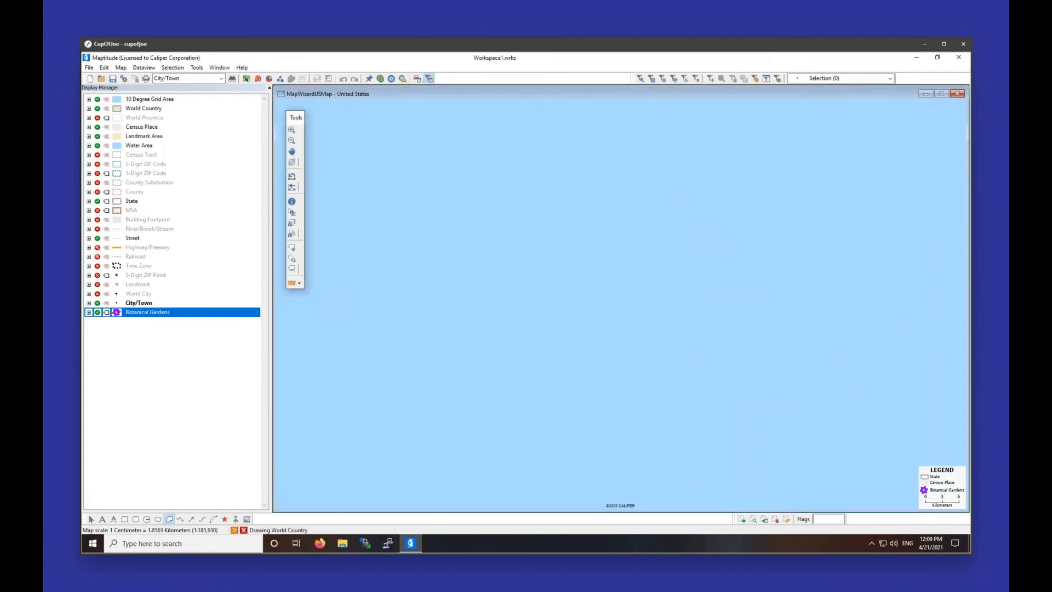
left_click_drag(689, 371, 562, 327)
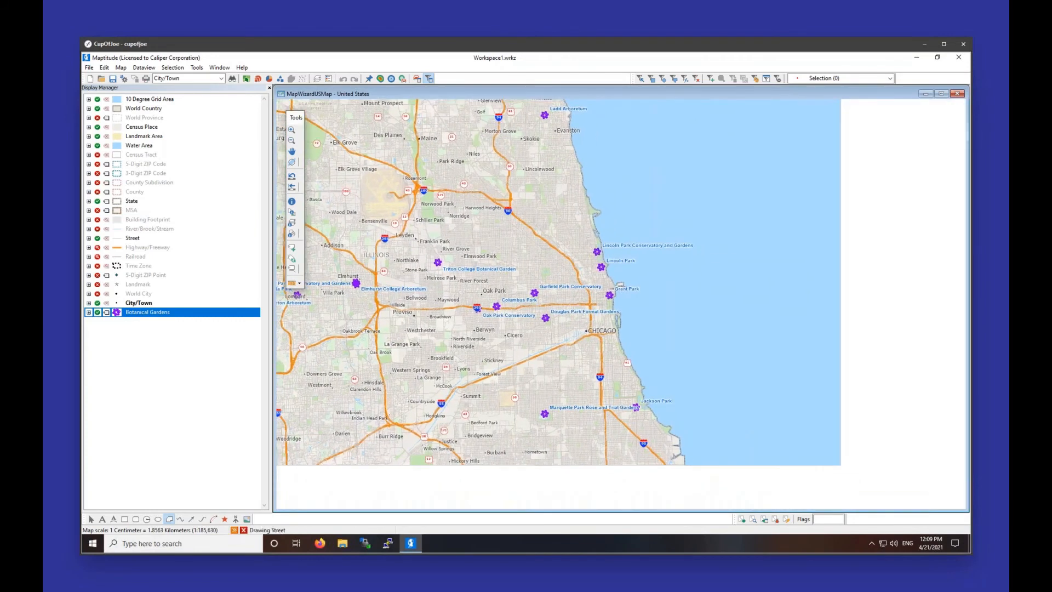
left_click_drag(525, 110, 448, 91)
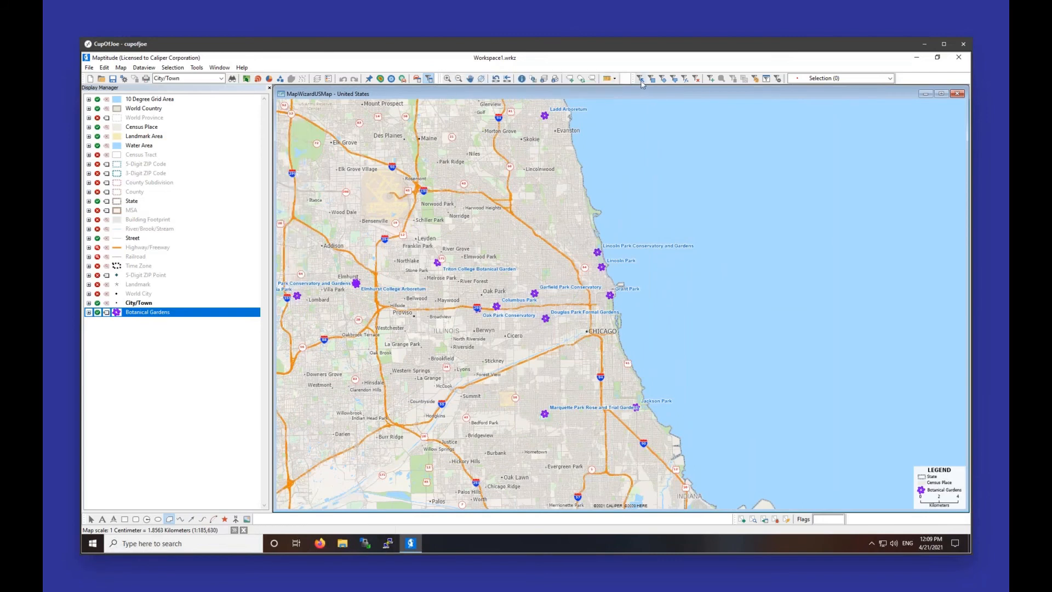
left_click_drag(634, 81, 623, 82)
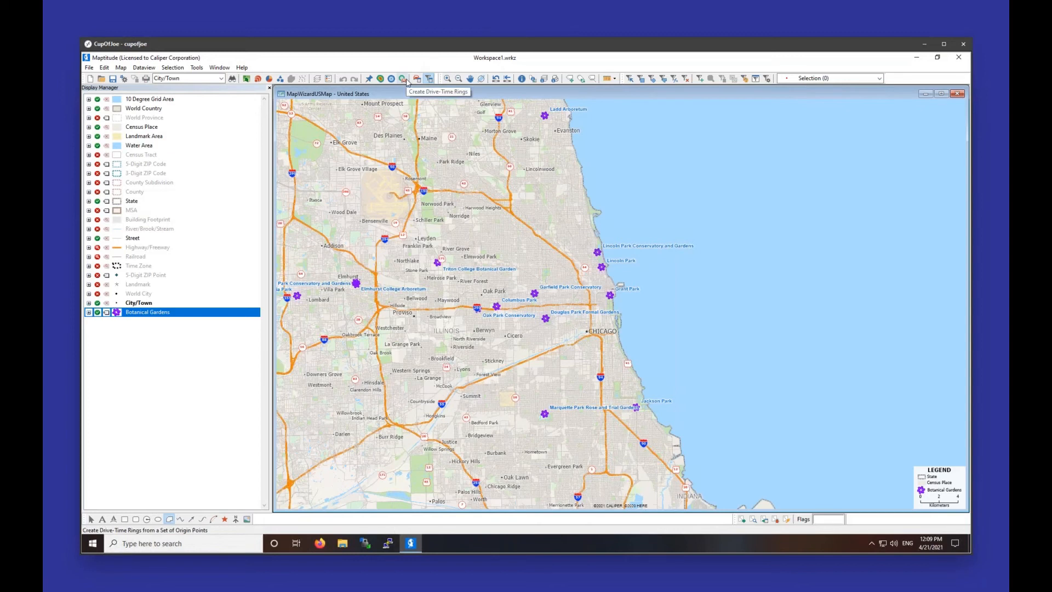
- Open the Drive-Time Rings toolbox, move it away from central Chicago, and mark Chicago on the map as the origin location
left_click(196, 67)
mouse_move(206, 89)
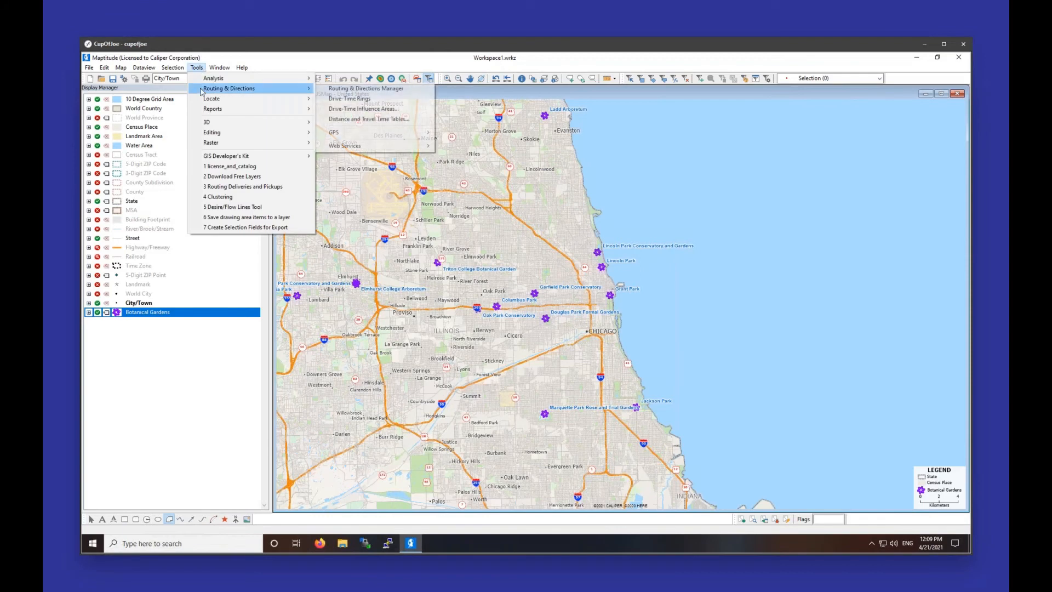
left_click(356, 100)
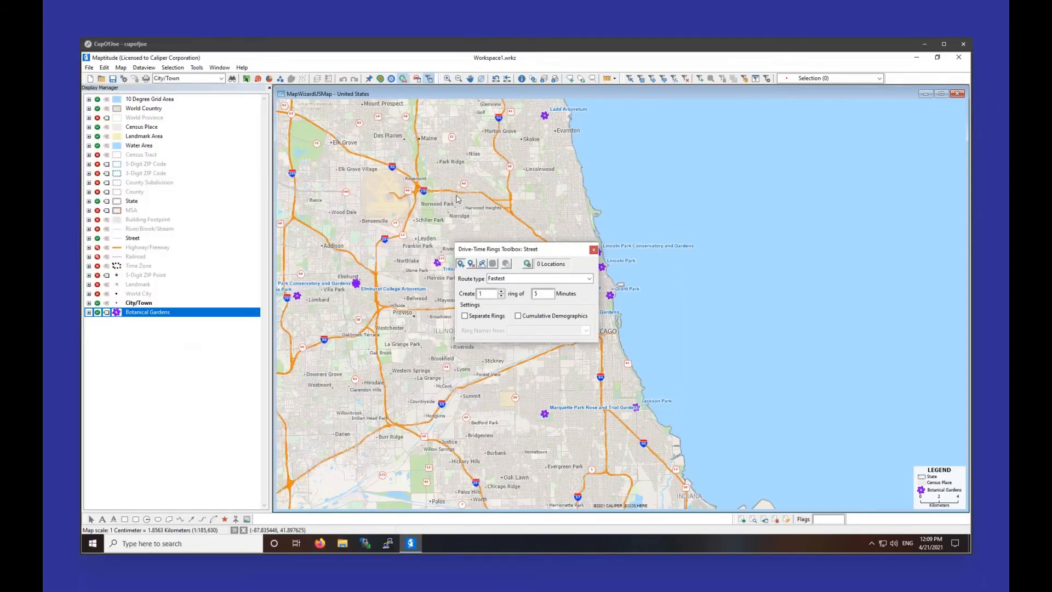
left_click_drag(534, 251, 363, 135)
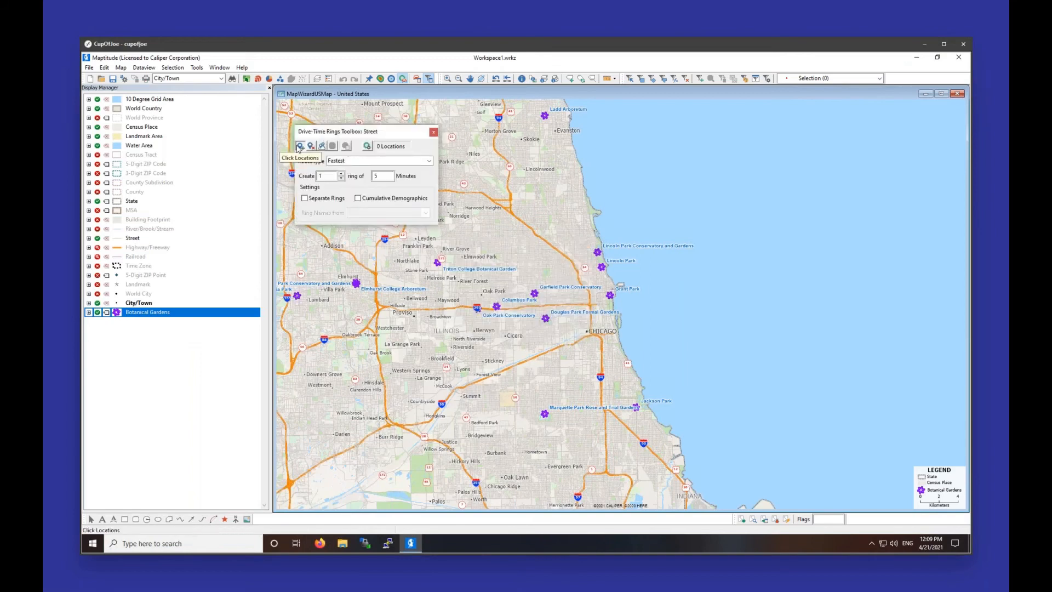
left_click(299, 147)
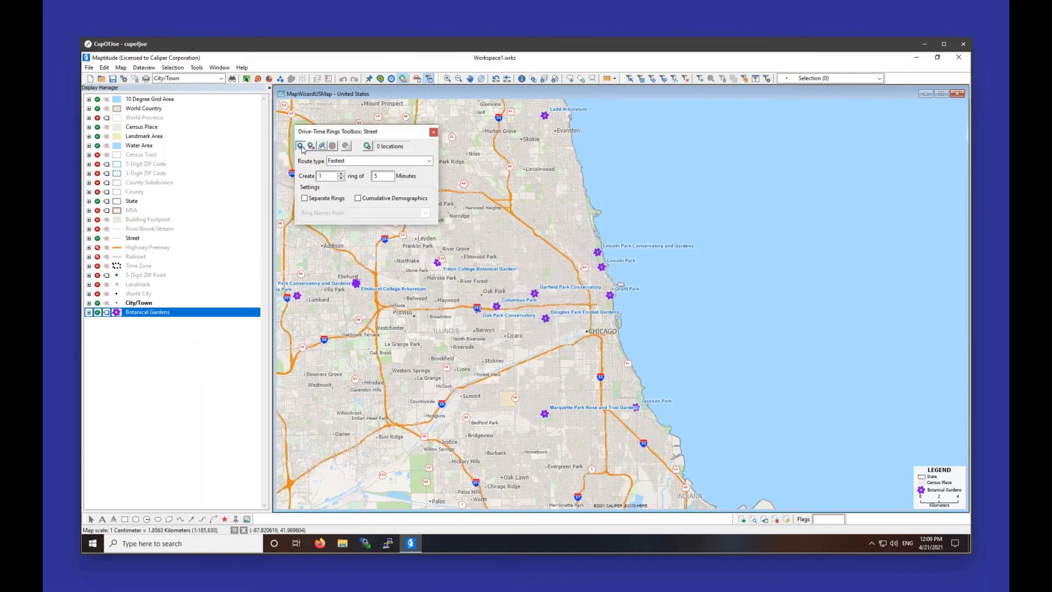
left_click(586, 331)
- Create 3 drive-time rings of 5 minutes each around the Chicago location
double_click(318, 175)
double_click(382, 176)
double_click(320, 176)
type("3")
left_click(300, 147)
mouse_move(591, 379)
left_click(332, 146)
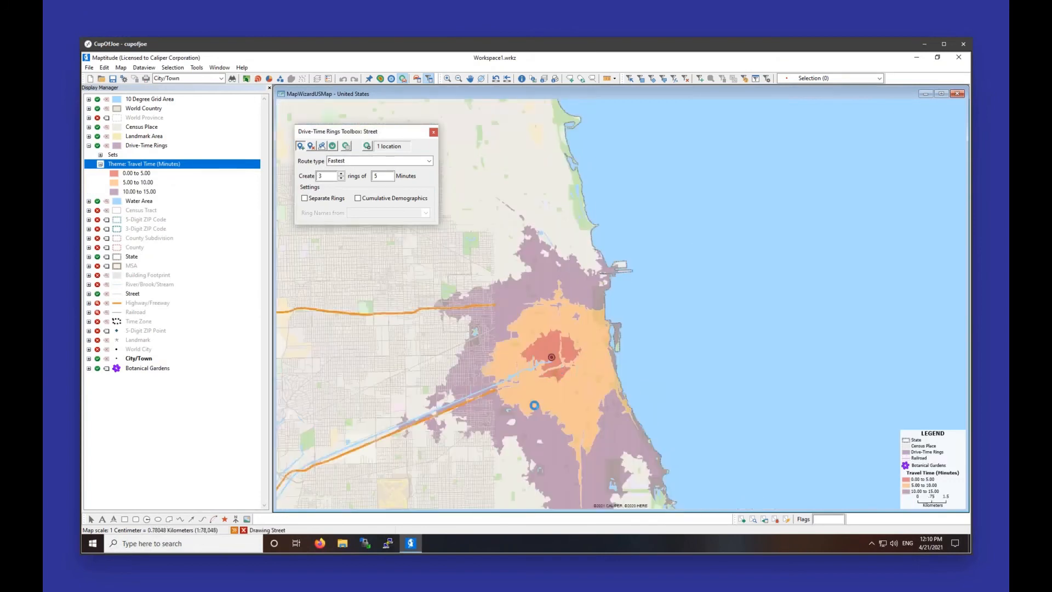
- Calculate the demographics of the drive-time rings and zoom the report map to show the rings
left_click_drag(537, 416, 522, 359)
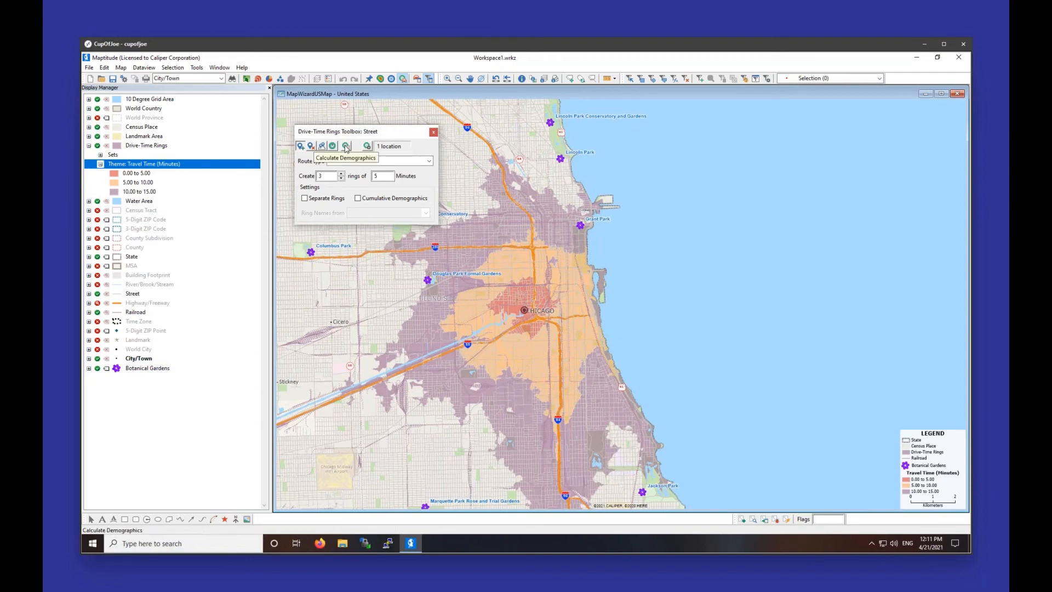
left_click(346, 147)
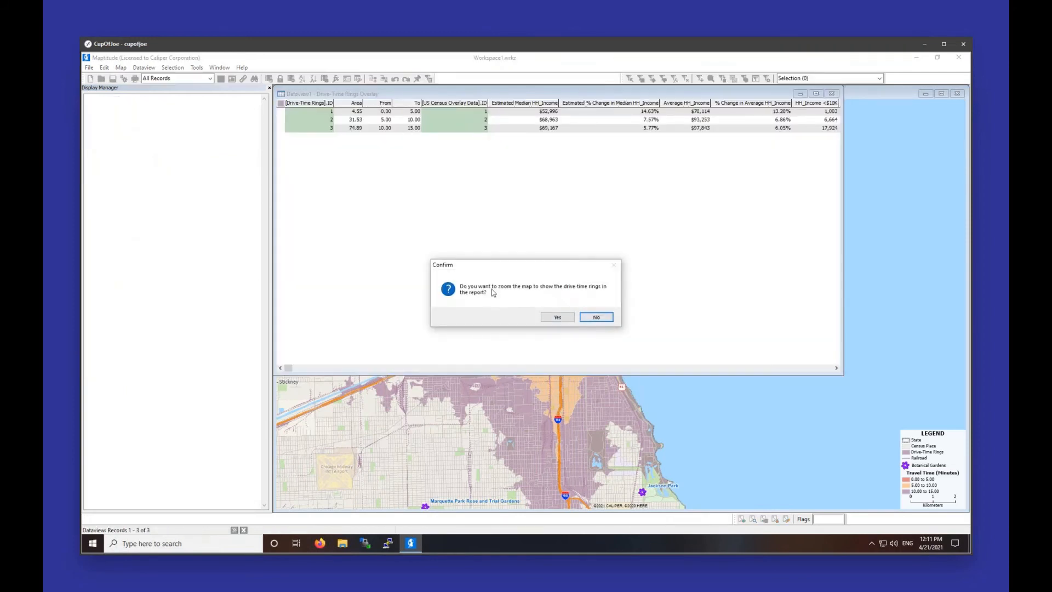
left_click(556, 316)
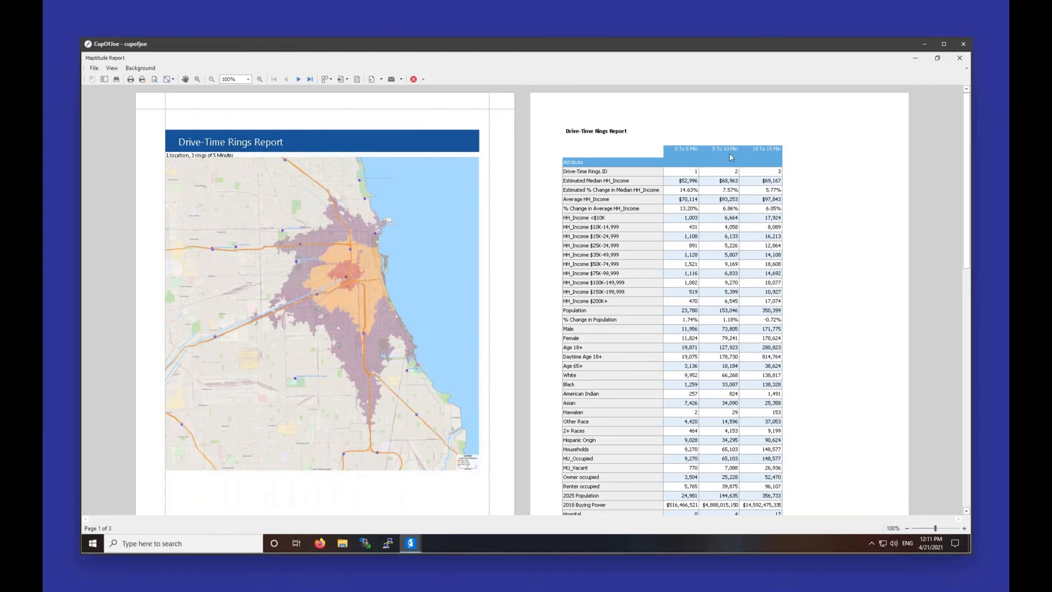
- Examine the ring map and the demographic attributes in the Drive-Time Rings Report, and close the report
scroll(696, 239, "down", 5)
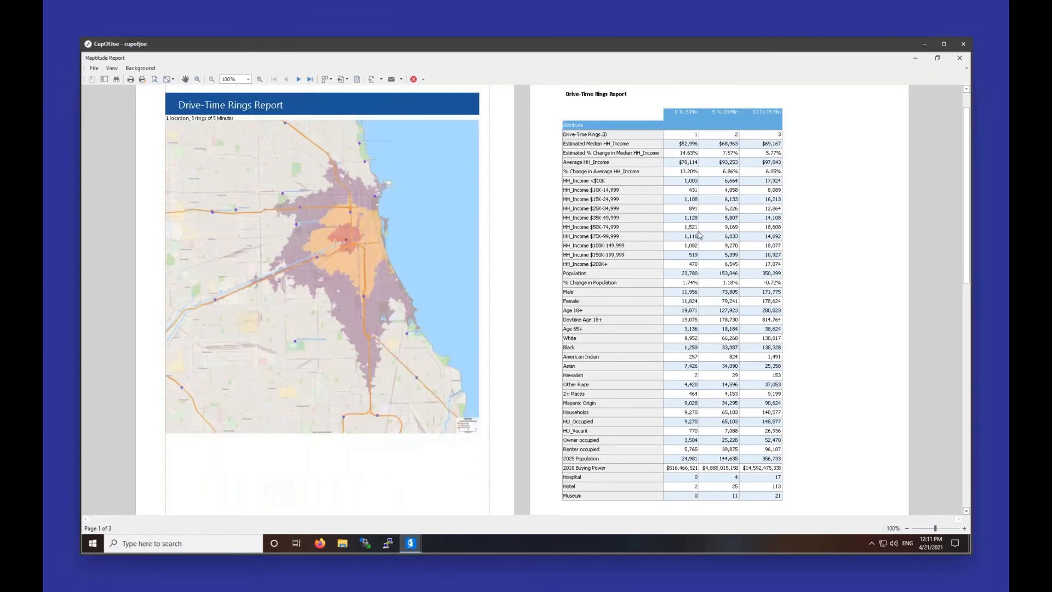
scroll(695, 238, "up", 1)
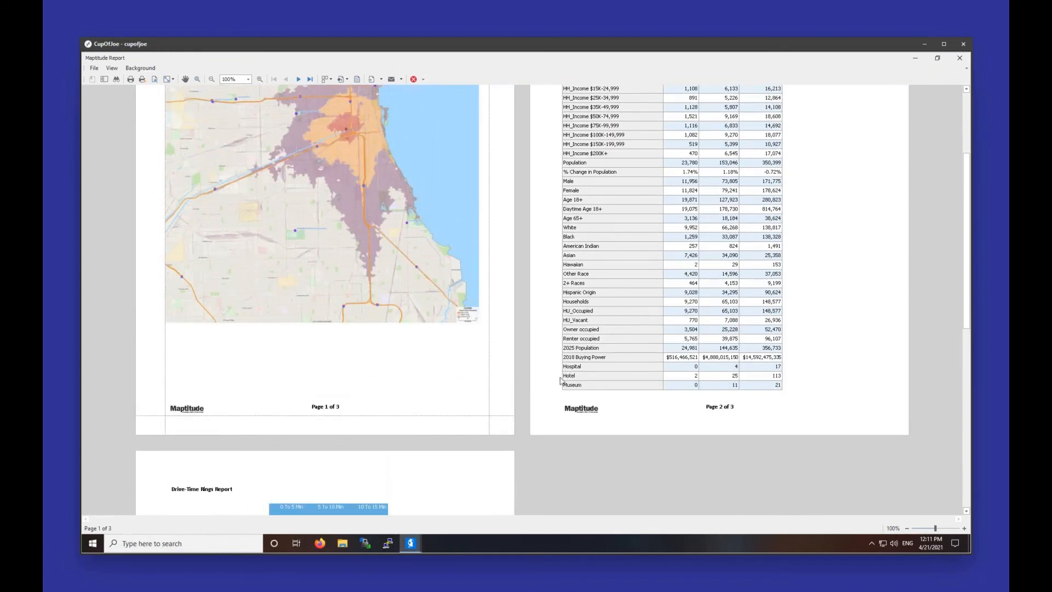
scroll(535, 374, "down", 2)
scroll(535, 373, "down", 4)
scroll(539, 369, "up", 7)
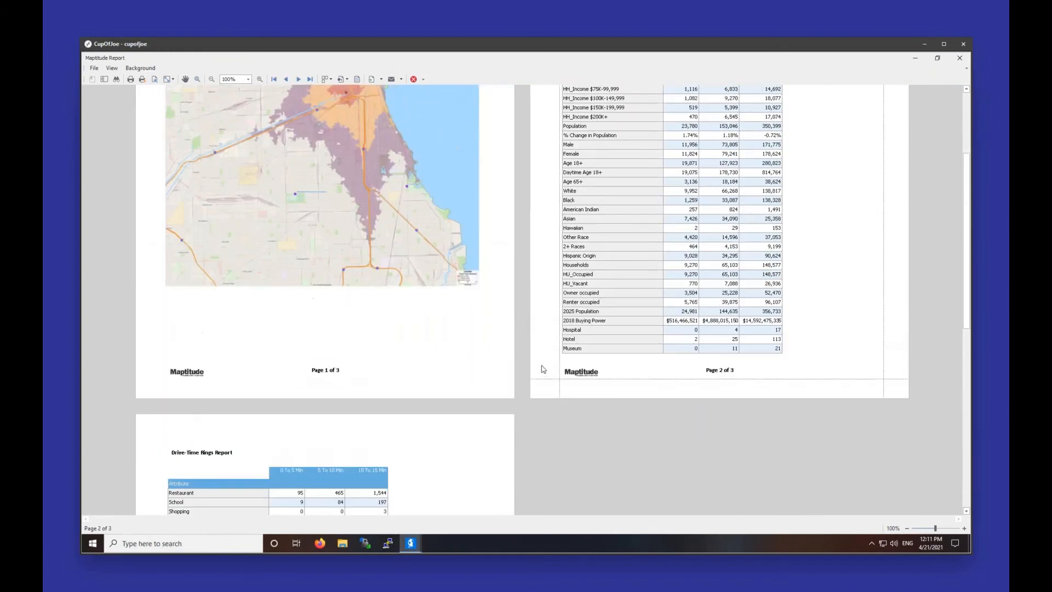
scroll(547, 363, "up", 3)
left_click(959, 58)
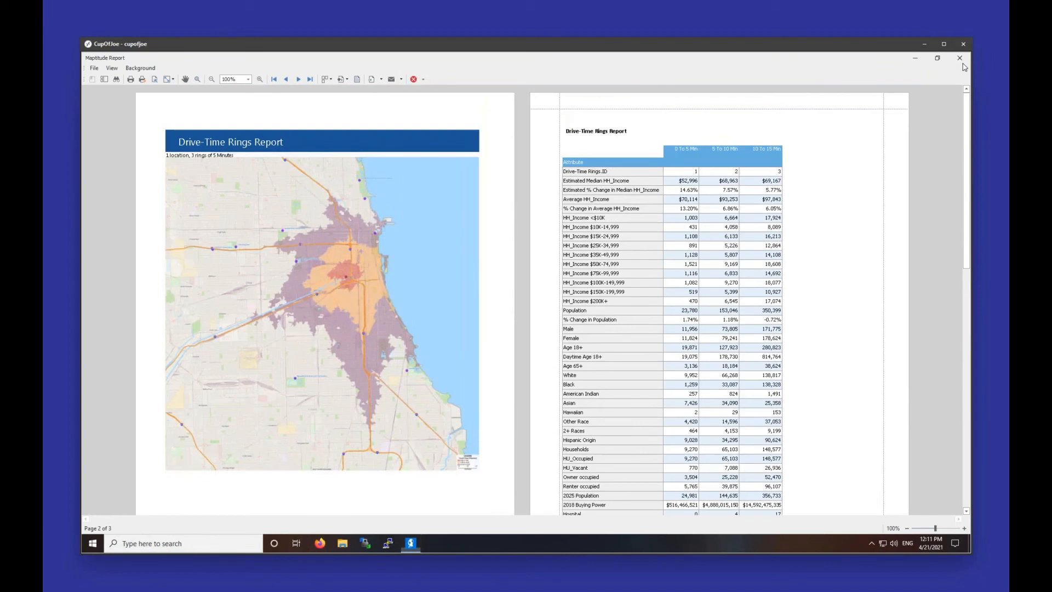
left_click_drag(574, 95, 602, 139)
left_click(88, 67)
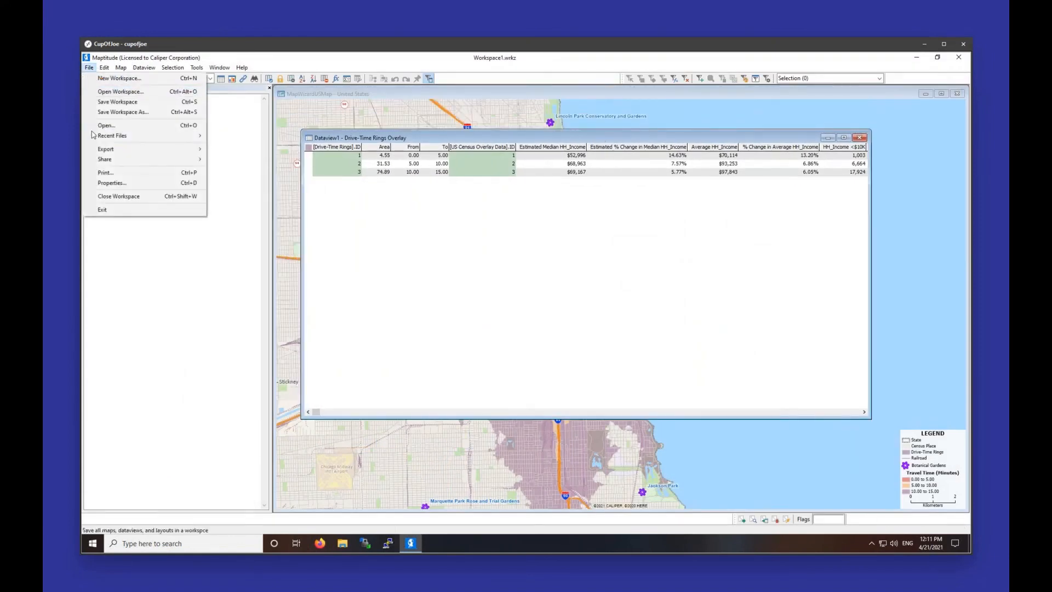
mouse_move(153, 153)
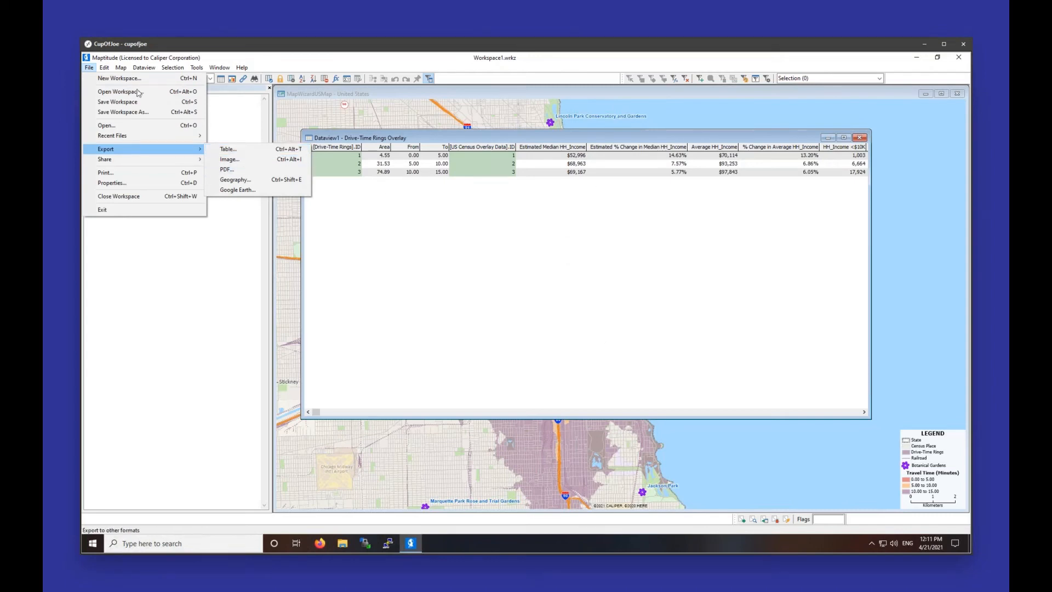
left_click(251, 151)
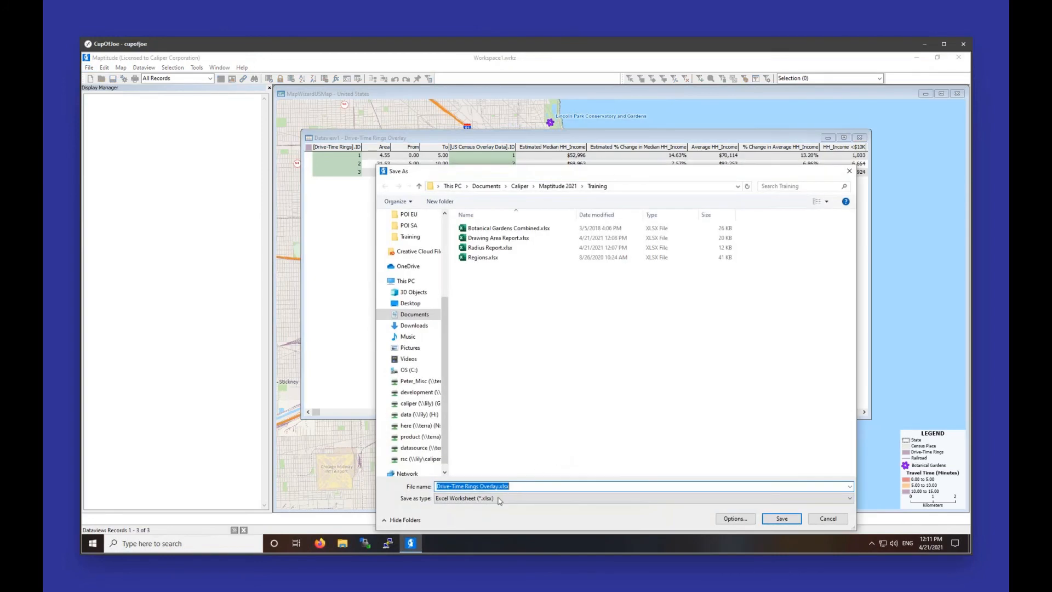
left_click(849, 169)
- Close the Drive-Time Rings Overlay dataview and delete it from the workspace
left_click(858, 148)
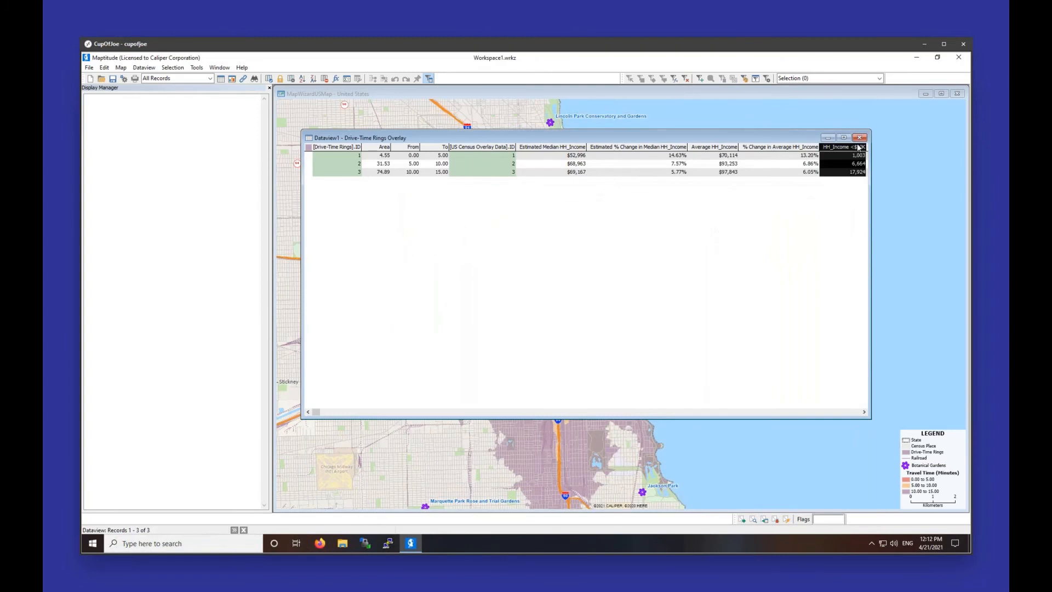
left_click(861, 139)
left_click(534, 319)
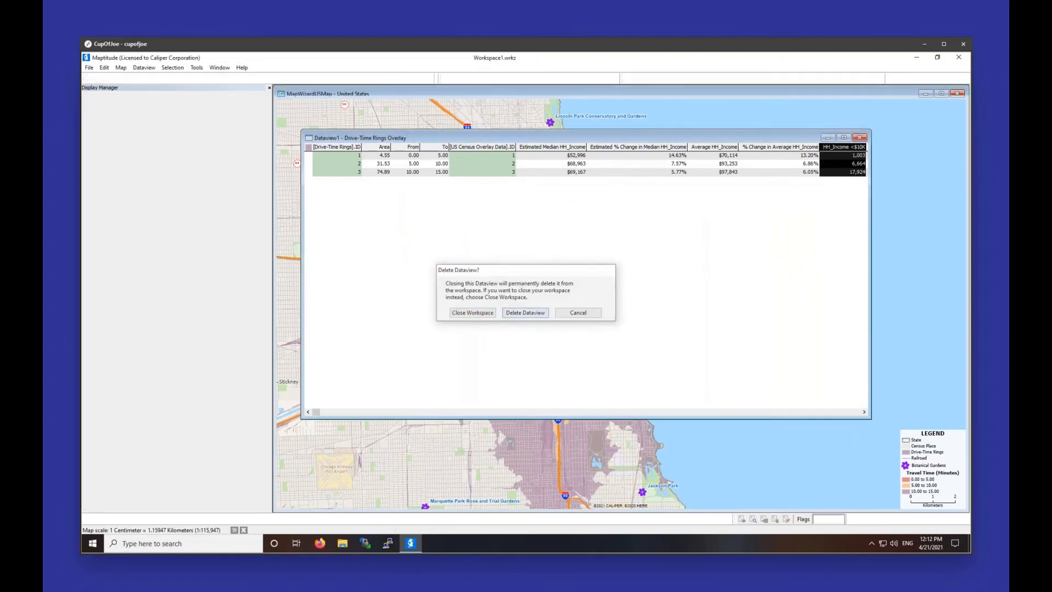
- Close the Drive-Time Rings toolbox while keeping its layer, and check the ring value shown on the outer ring south of Chicago
left_click_drag(379, 136, 375, 126)
left_click(433, 123)
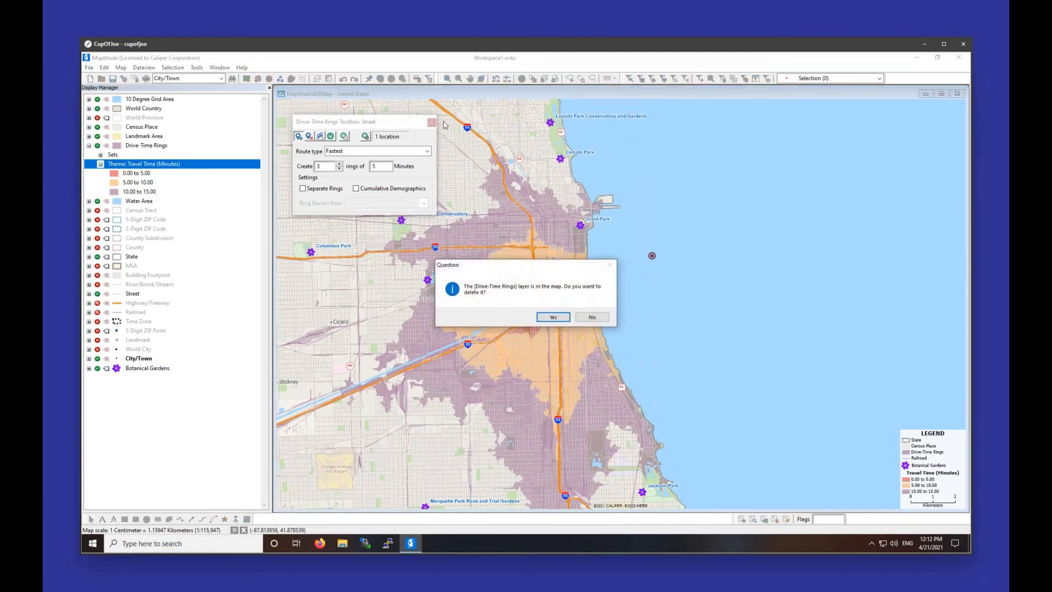
left_click(592, 317)
scroll(681, 404, "down", 1)
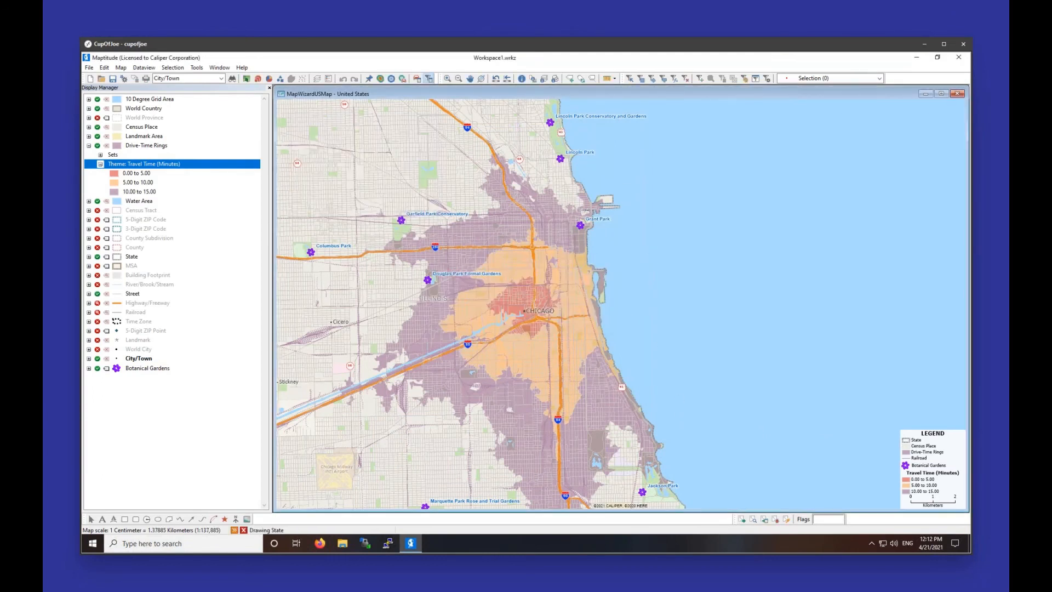
left_click_drag(667, 336, 597, 313)
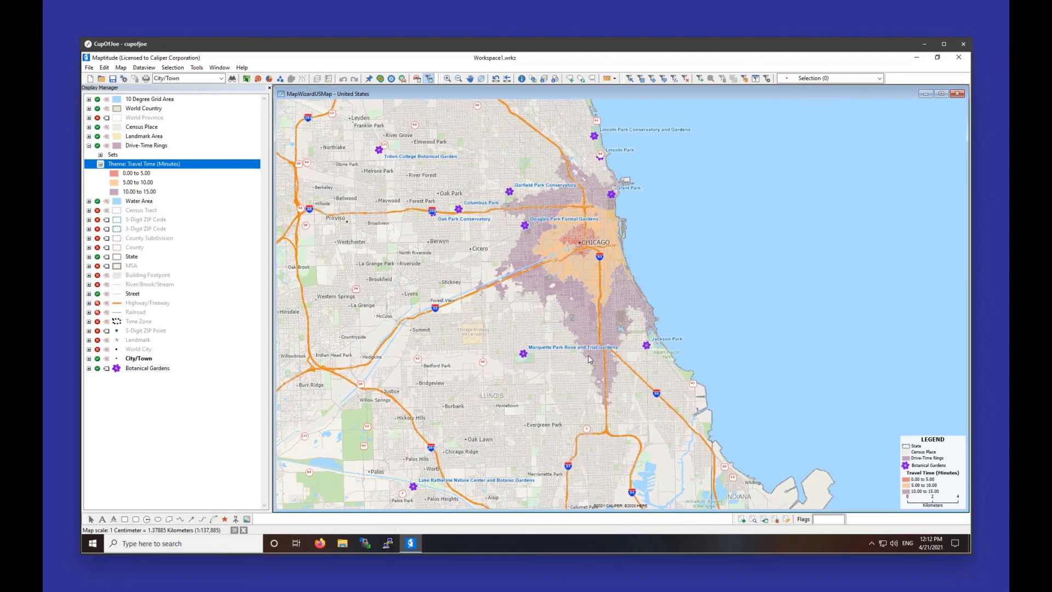
mouse_move(589, 359)
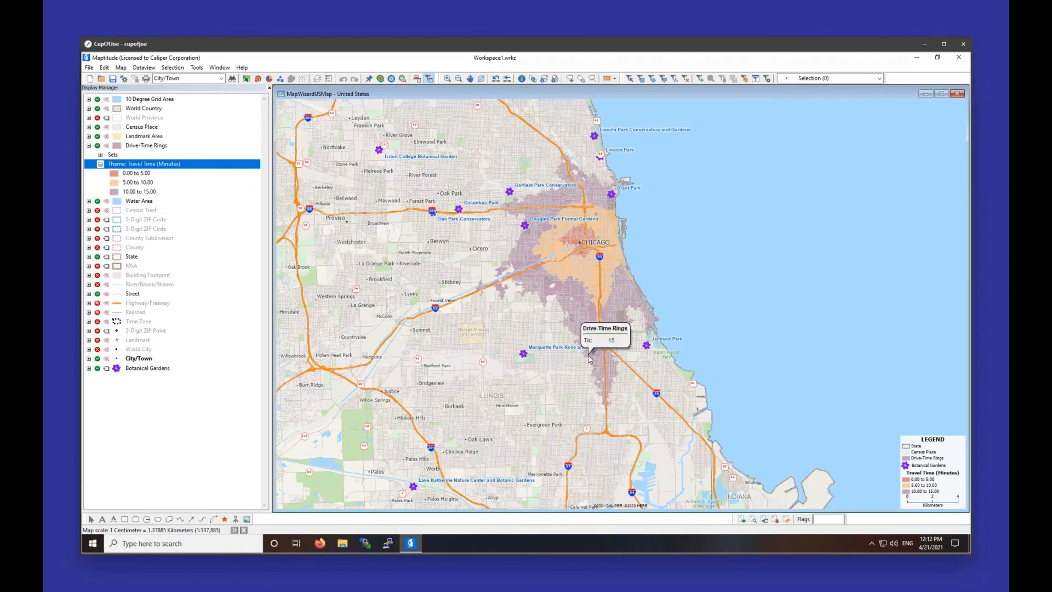
- Collapse the Drive-Time Rings layer's theme entries and hide the layer on the map
left_click(98, 146)
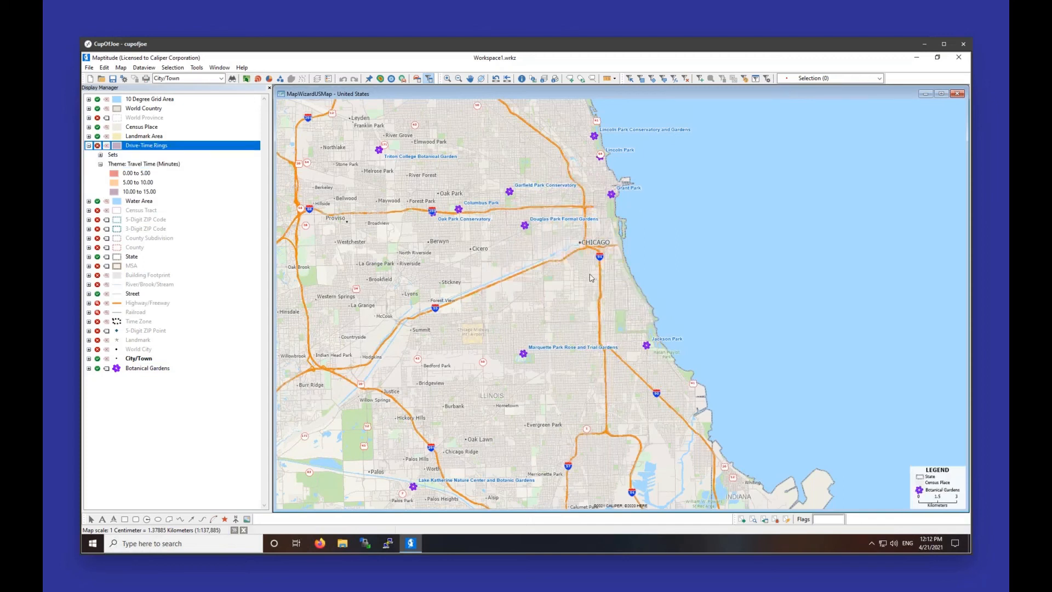
left_click(100, 166)
left_click(100, 164)
left_click(89, 146)
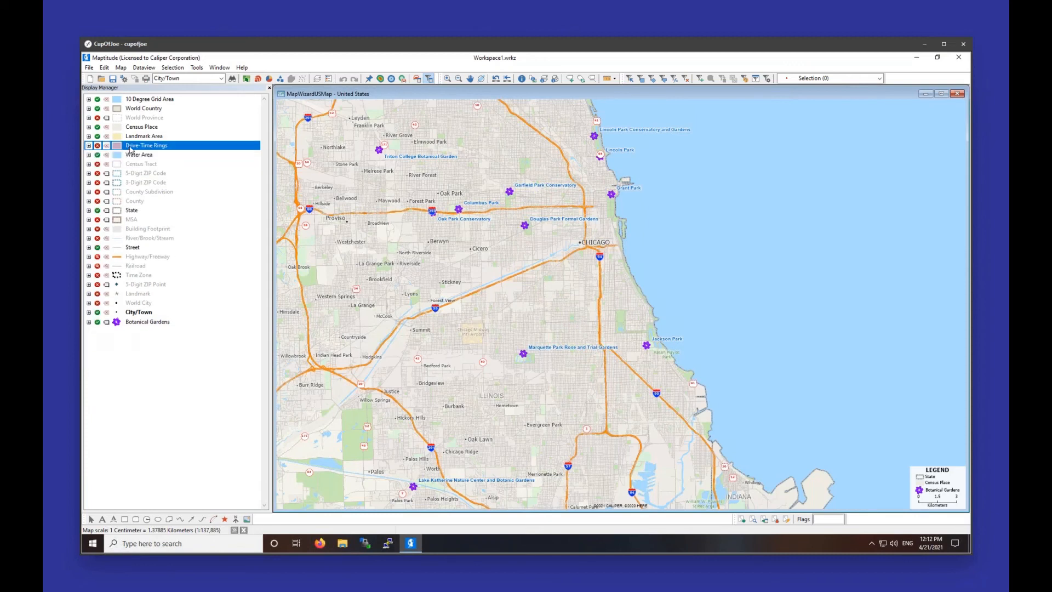
left_click(97, 145)
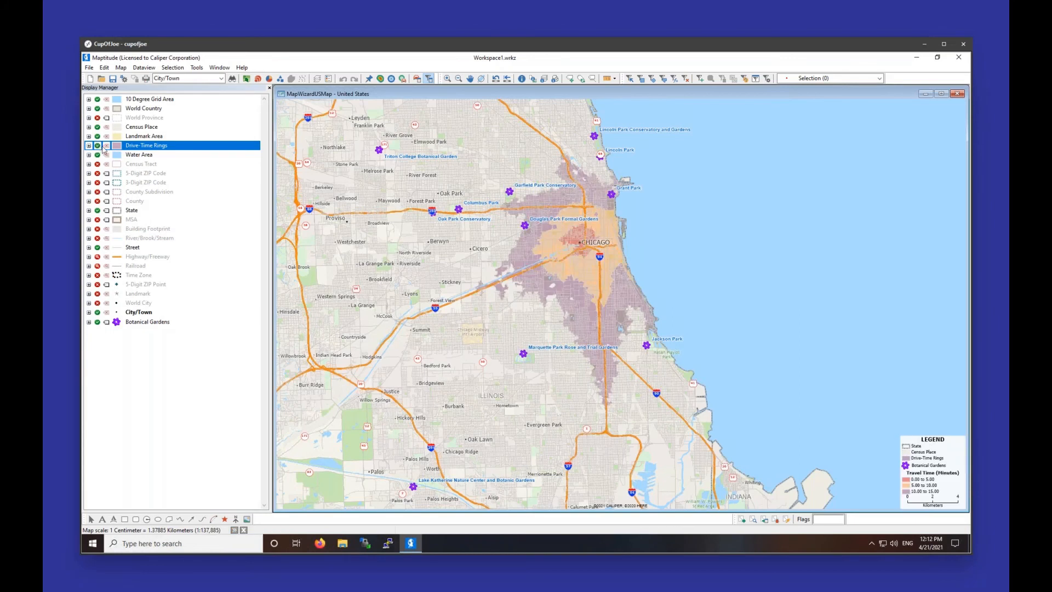
left_click(97, 146)
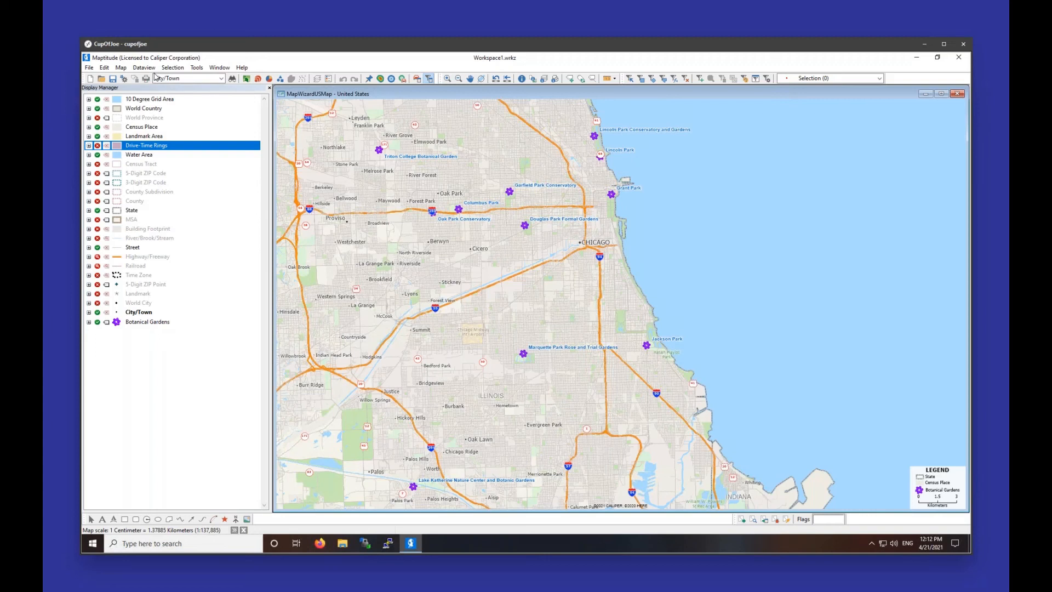
- Start a new territory layer from a territory table, using Regions.xlsx in the Training folder as the source
left_click(118, 68)
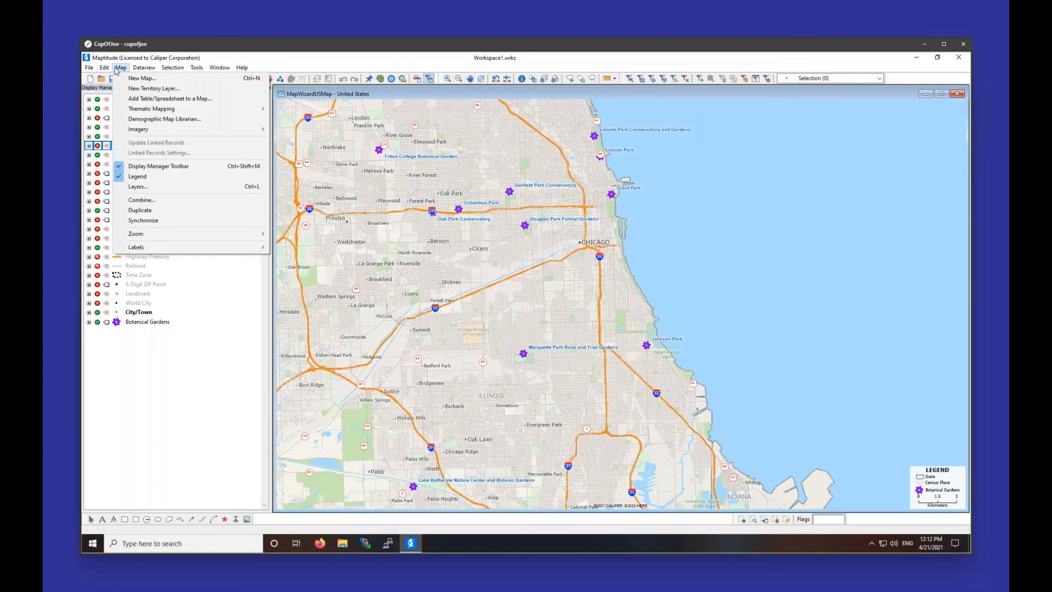
left_click(159, 90)
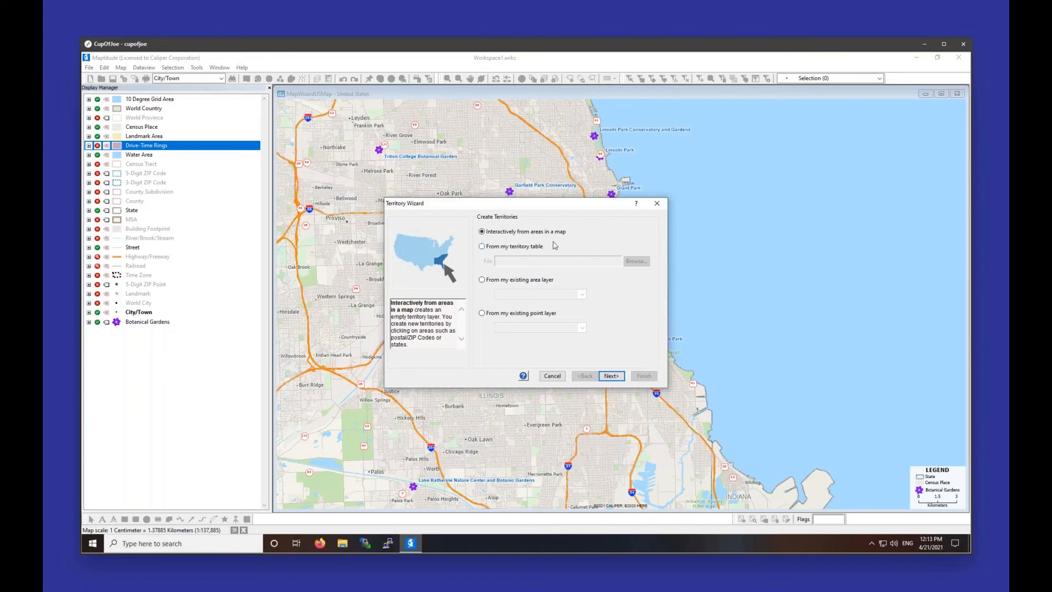
left_click(514, 247)
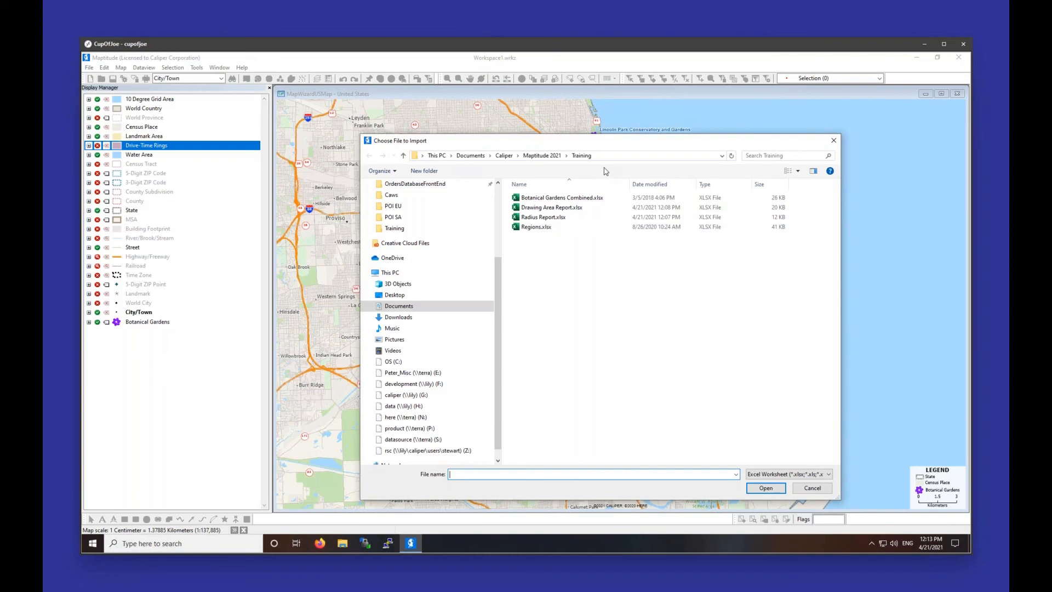
left_click(540, 227)
double_click(540, 227)
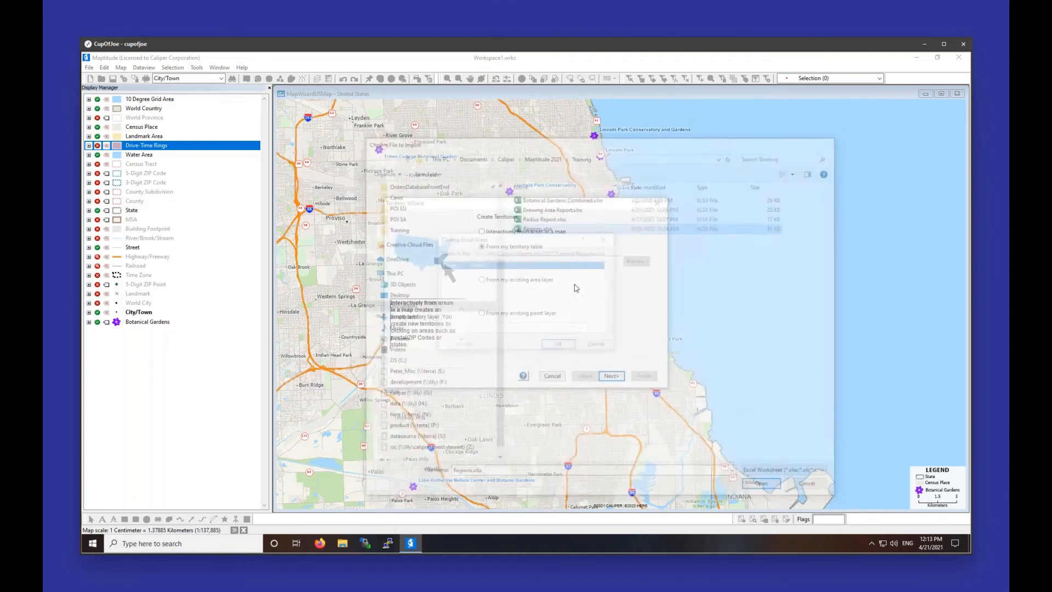
left_click(555, 348)
left_click(611, 375)
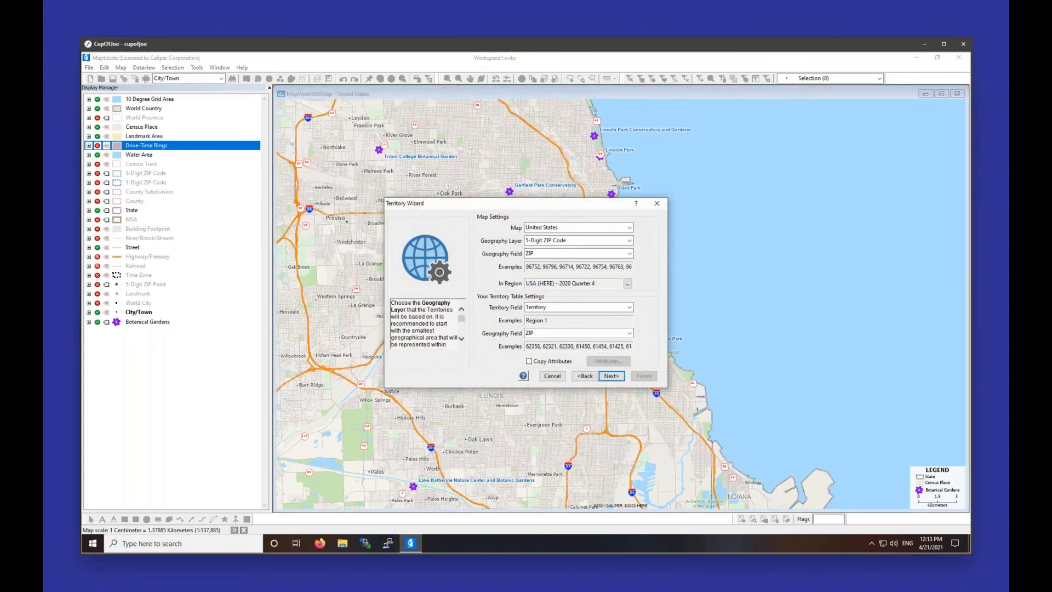
- Base the territories on the 5-Digit ZIP Code layer, with ZIP as its geography field
left_click(550, 241)
left_click(557, 249)
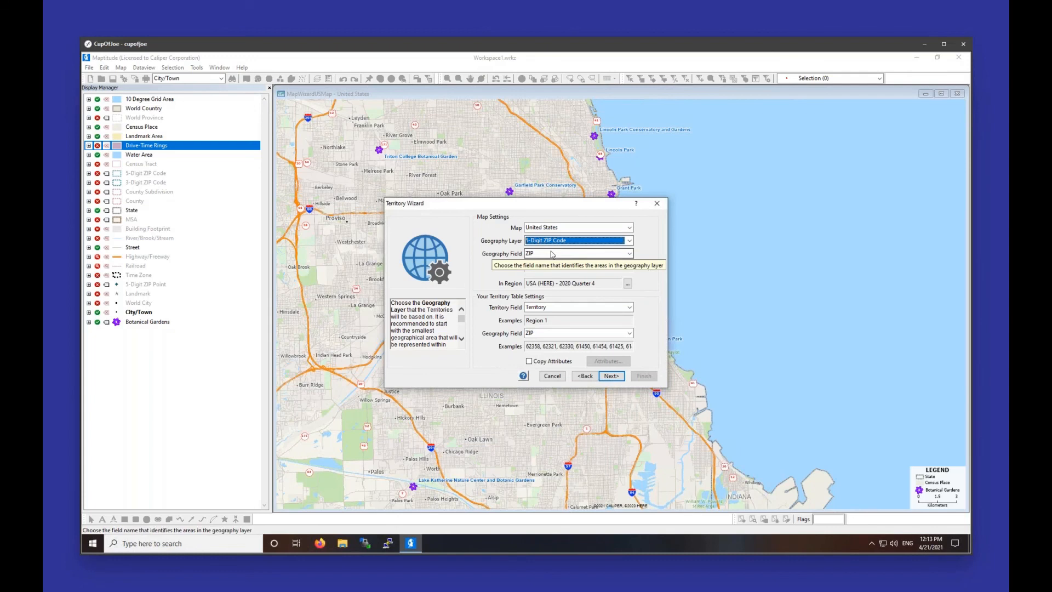
left_click(551, 254)
left_click(550, 263)
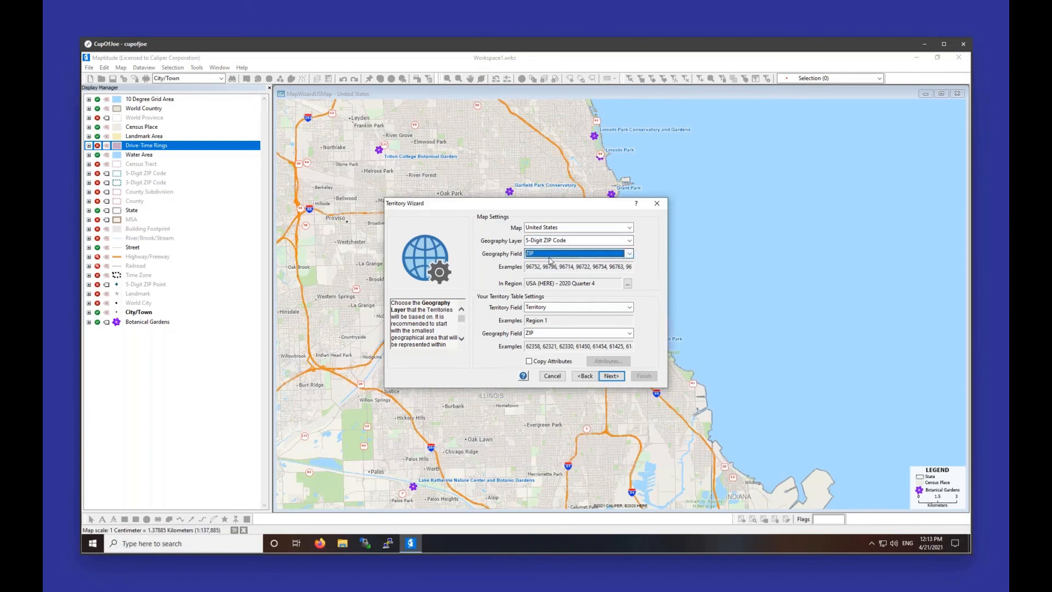
- Set the territory table's territory field to Territory and its geography field to ZIP, and continue to the tracking fields
left_click(557, 313)
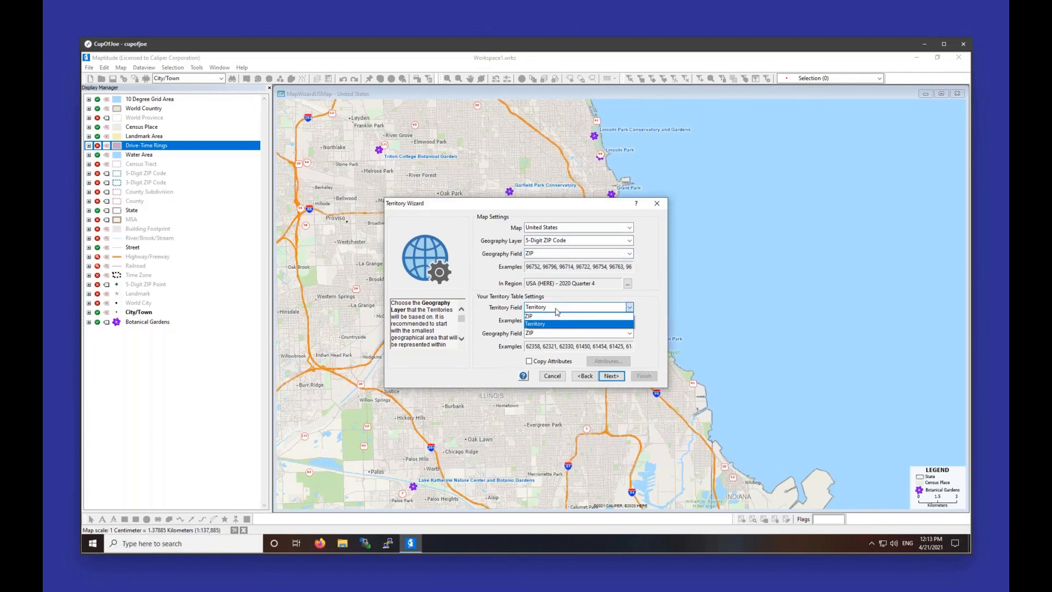
left_click(557, 311)
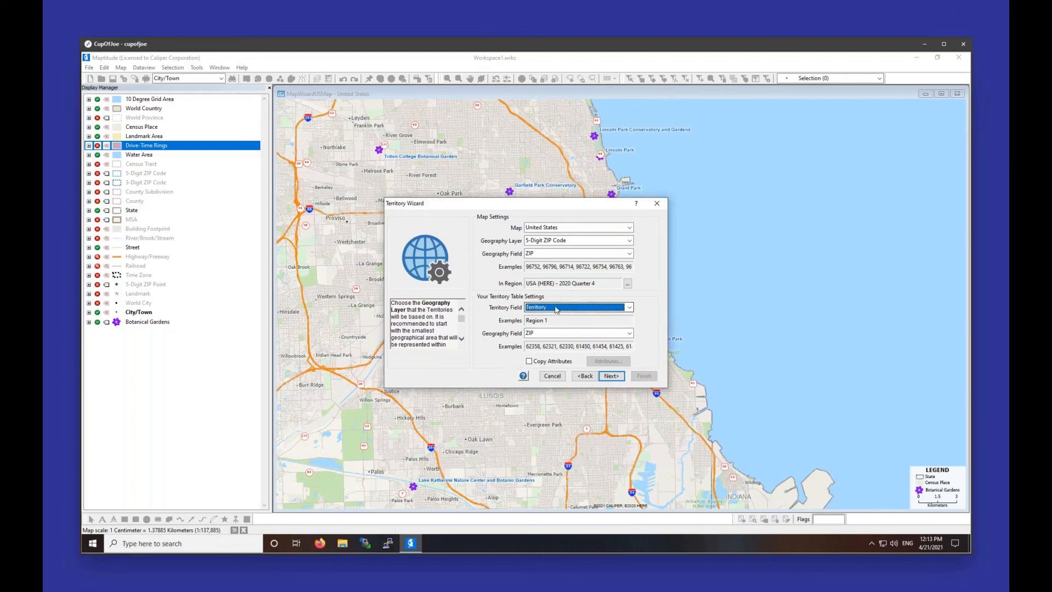
left_click(536, 309)
left_click(535, 323)
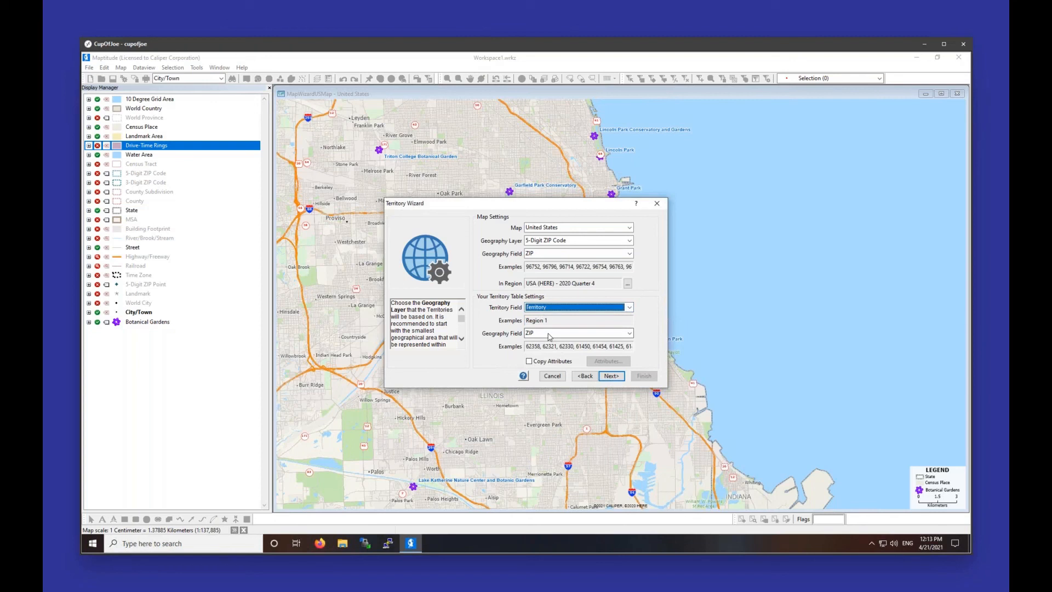
left_click(549, 335)
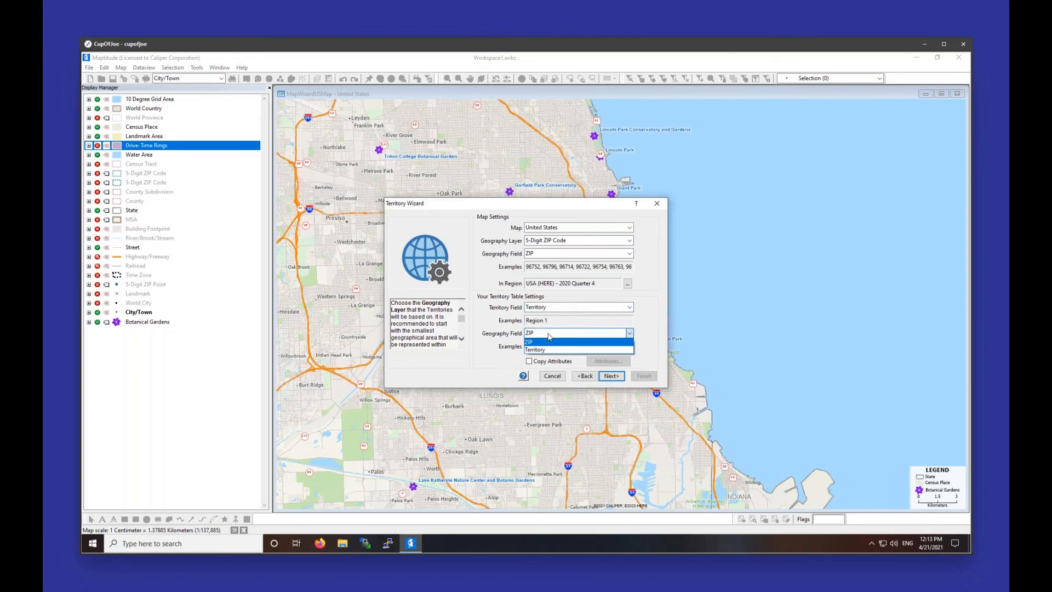
left_click(550, 338)
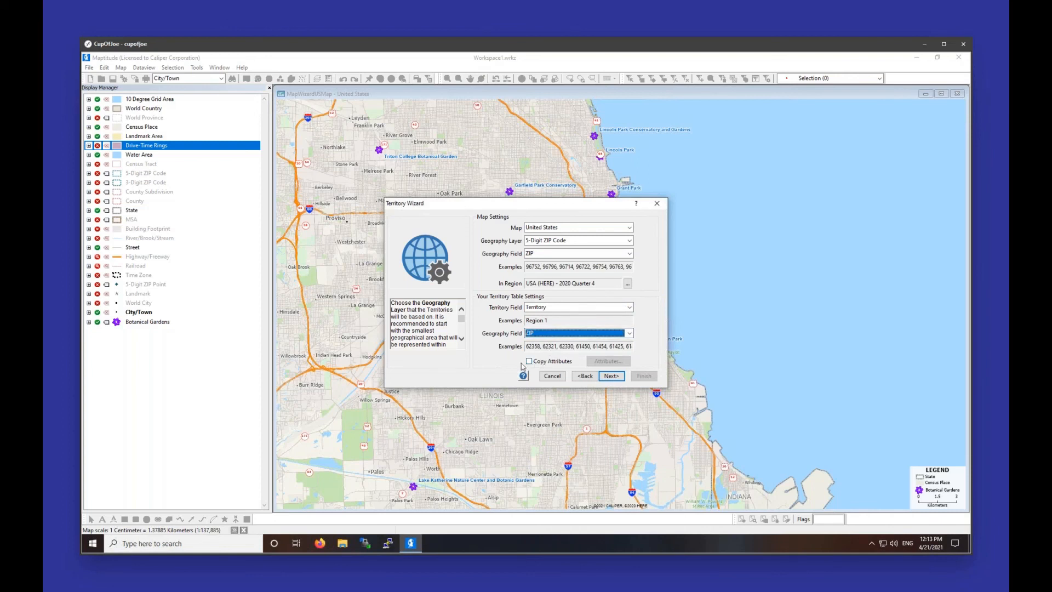
left_click(611, 376)
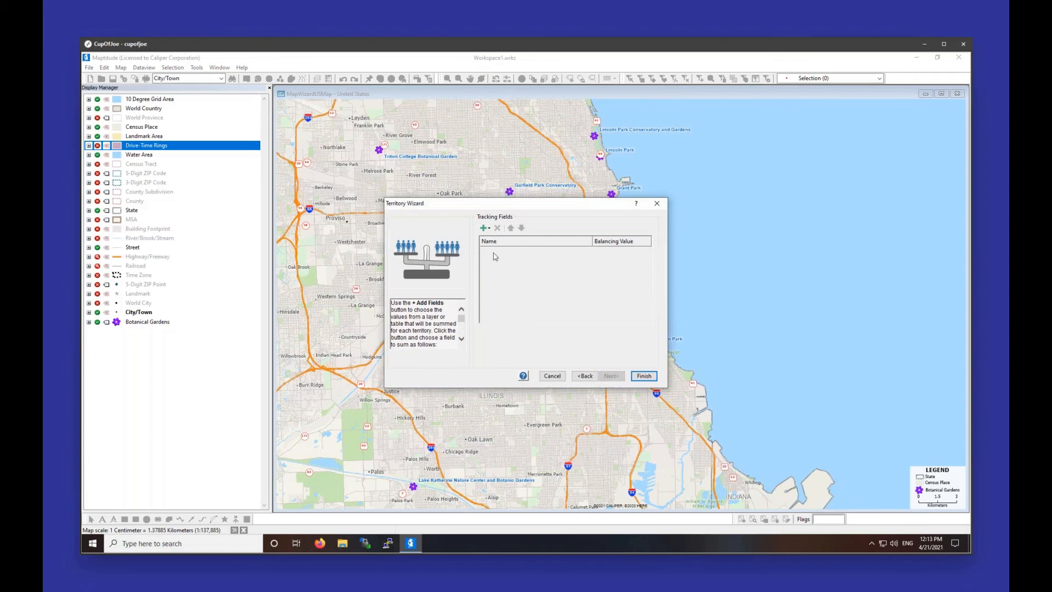
- Add the geography layer's Population field as a tracking field and finish creating the territories
left_click(488, 229)
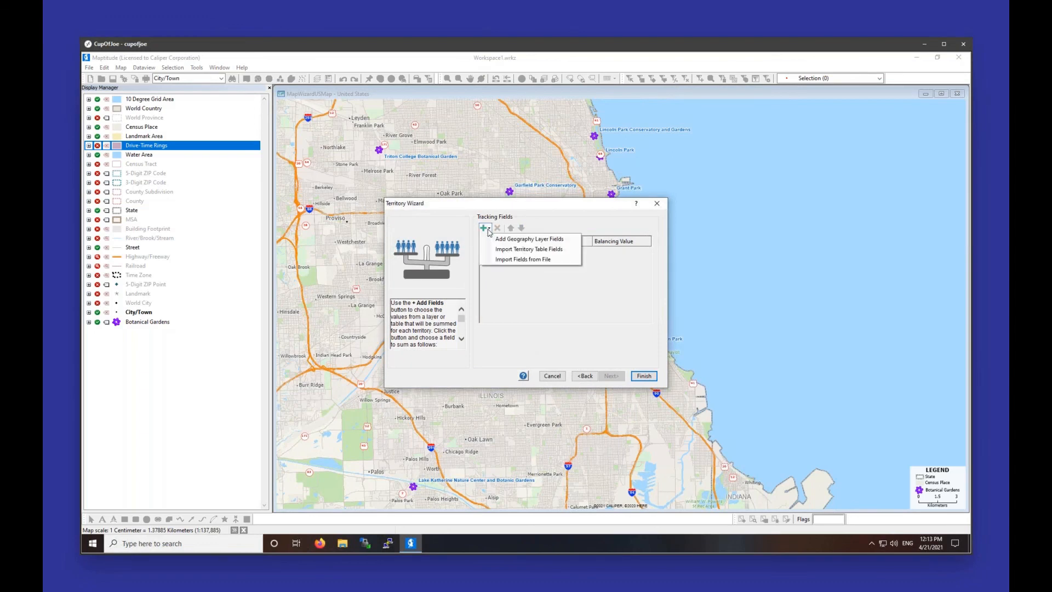
left_click(503, 243)
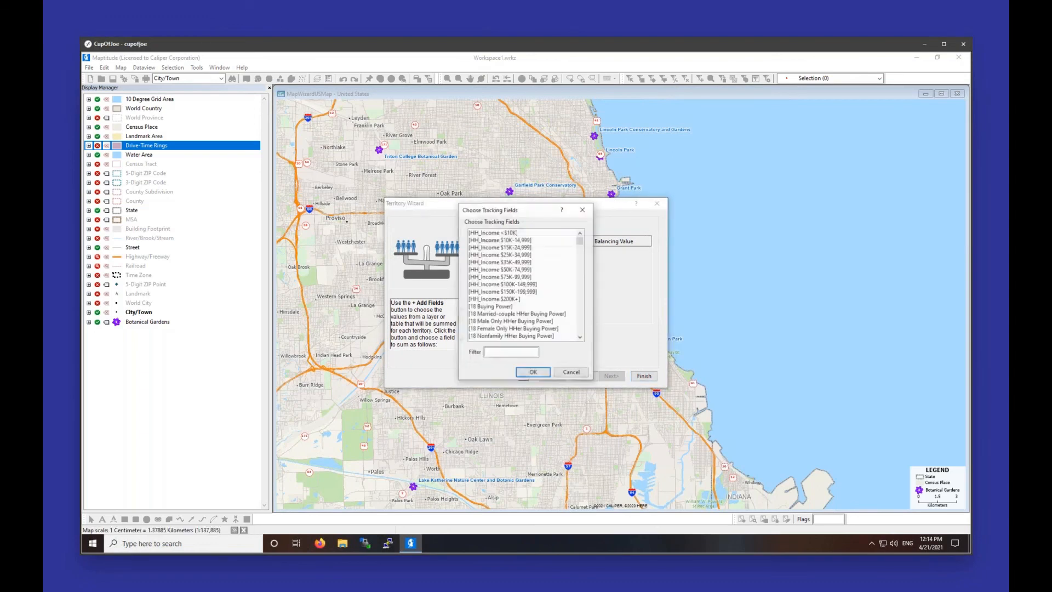
scroll(503, 245, "down", 2)
scroll(502, 246, "up", 3)
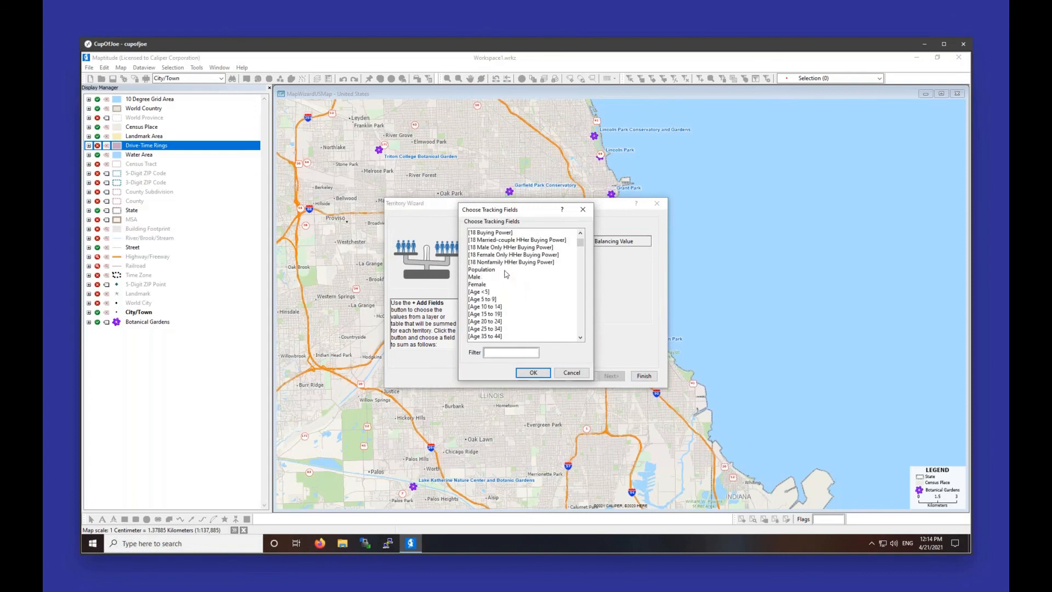
left_click(494, 276)
left_click(495, 270)
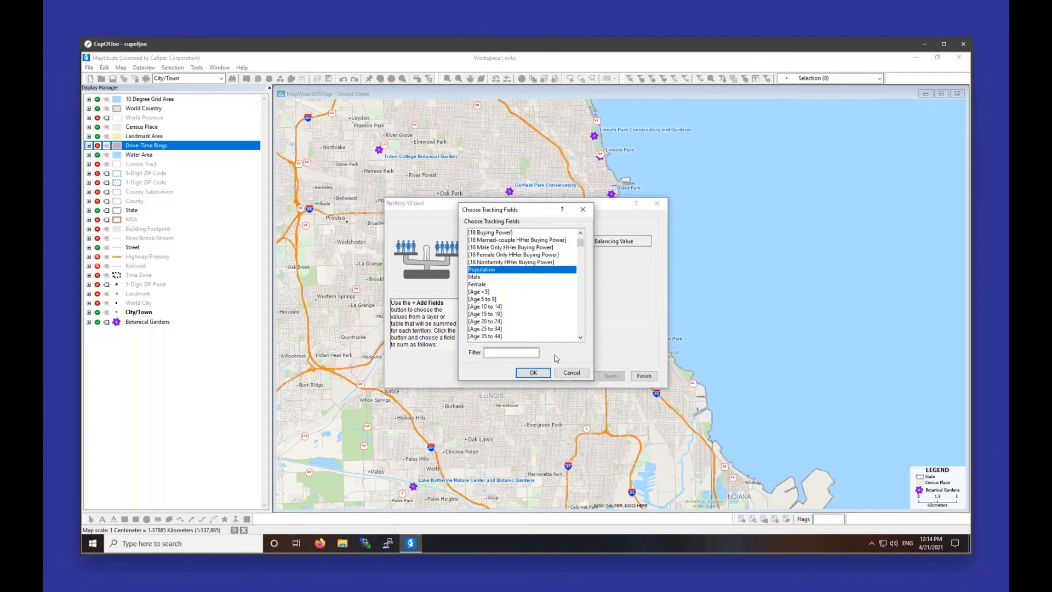
left_click(539, 373)
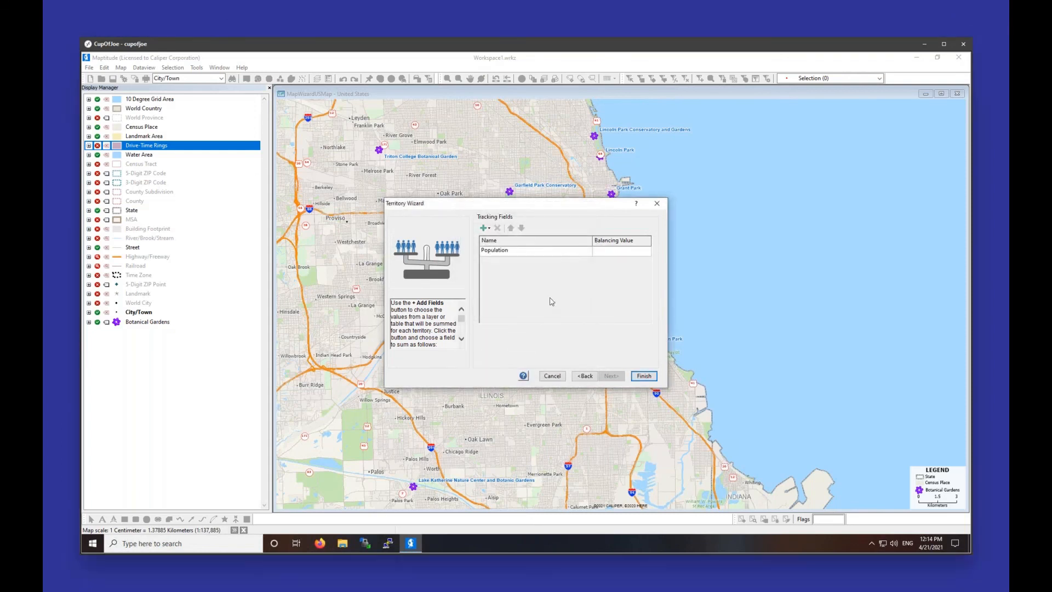
left_click(642, 377)
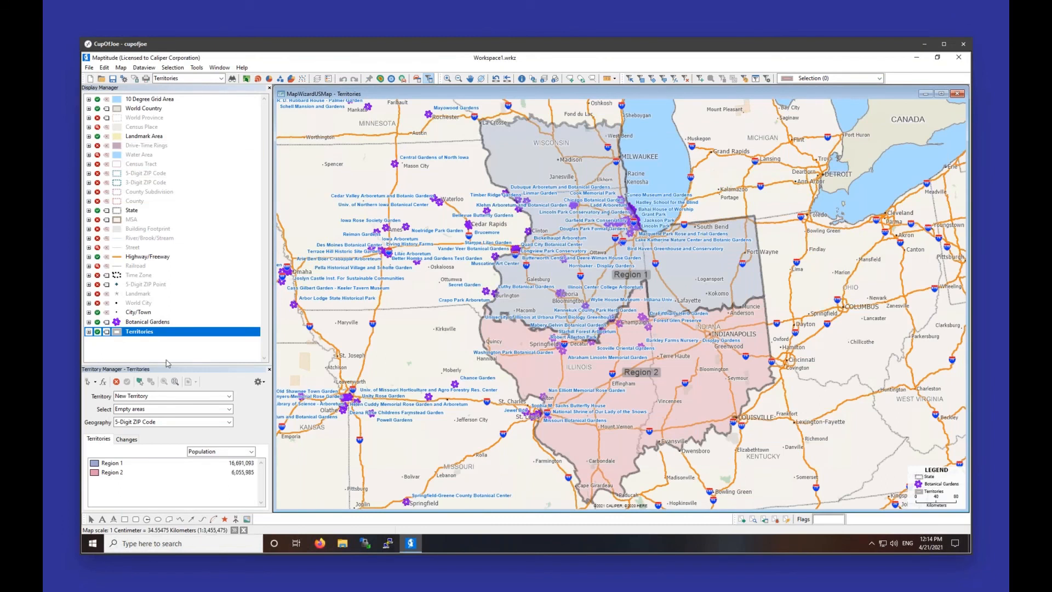
- Enlarge the Territory Manager and set it to edit Region 1, selecting only empty areas
left_click_drag(165, 366, 170, 272)
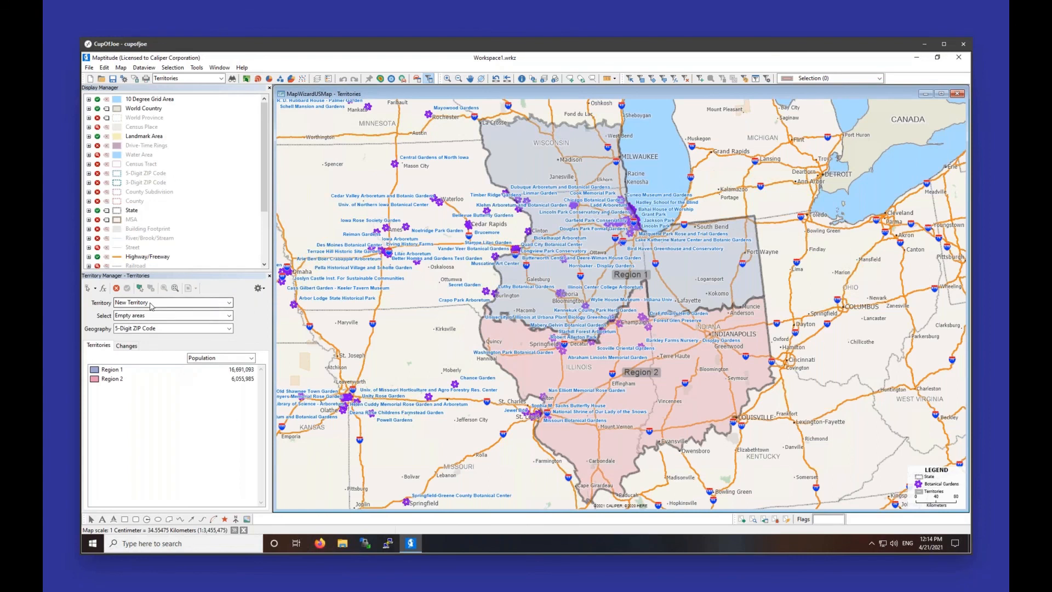
left_click(151, 304)
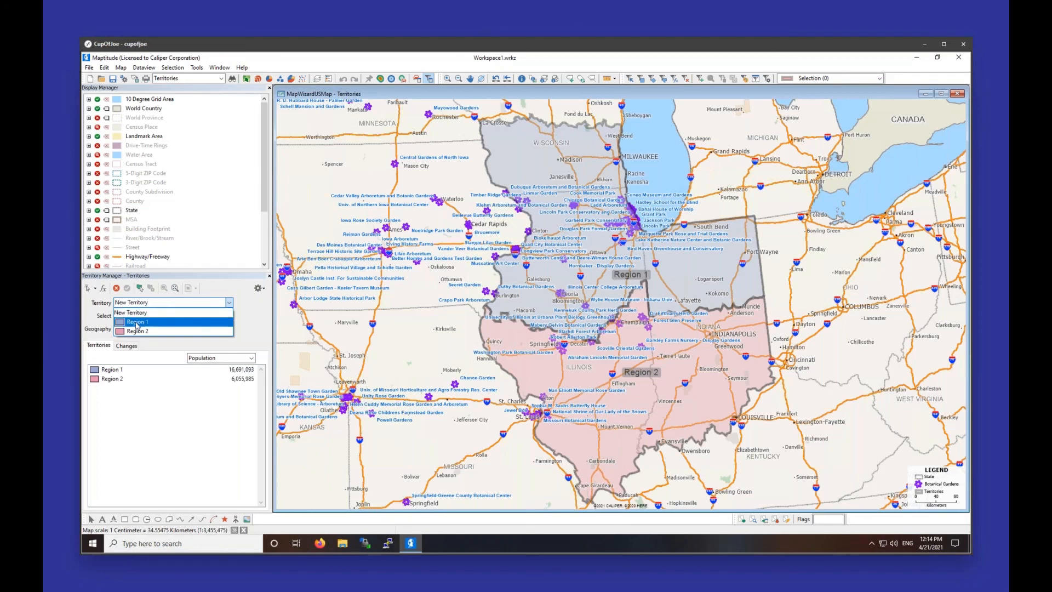
left_click(136, 323)
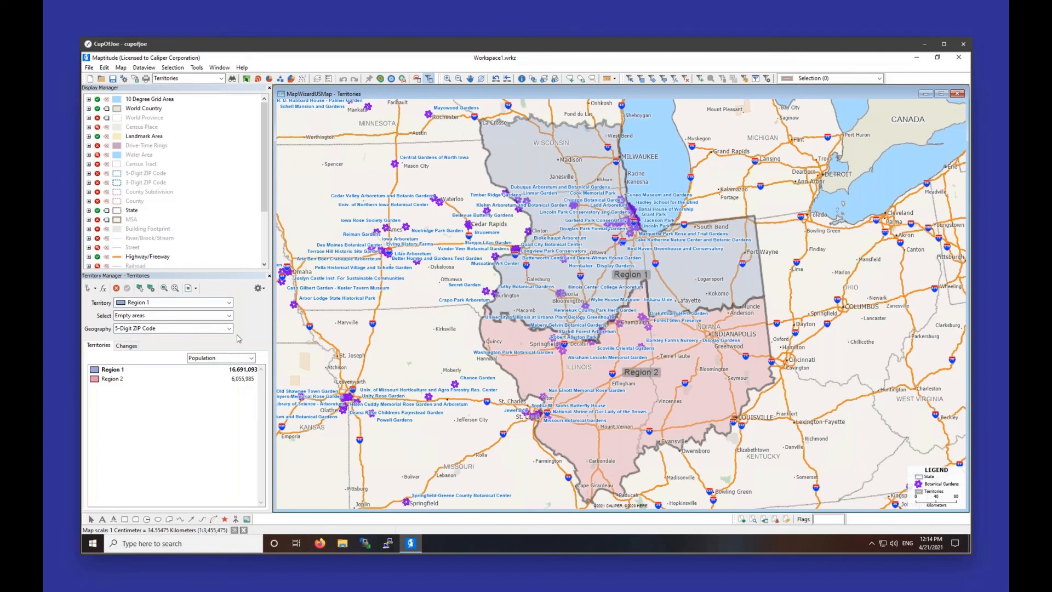
left_click(228, 317)
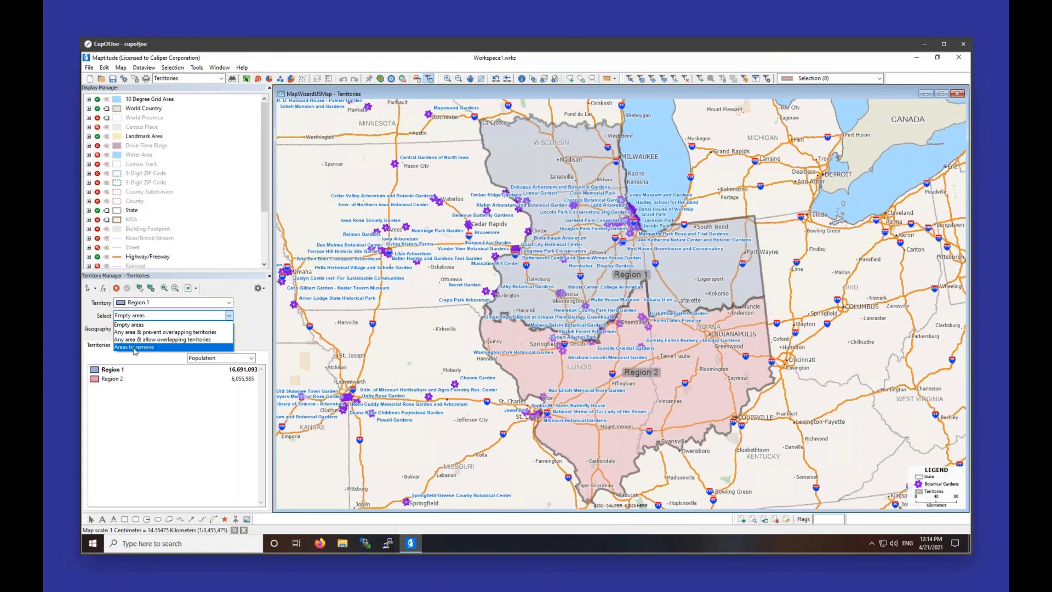
left_click(129, 324)
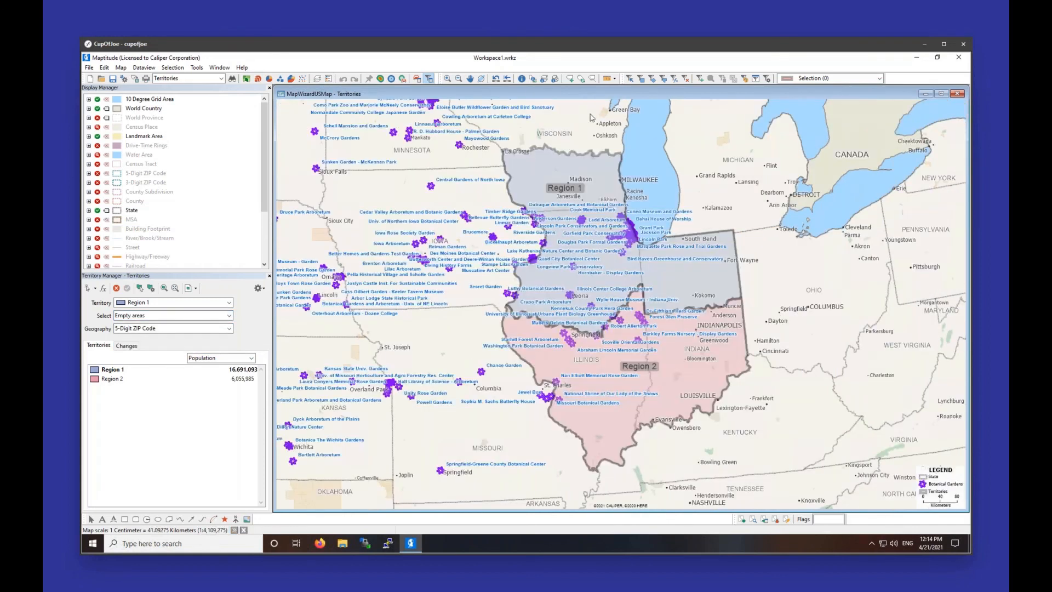
- Show the 5-Digit ZIP Code layer on the map at Region 1's northern edge near Fond du Lac
left_click(449, 80)
left_click_drag(574, 132, 603, 152)
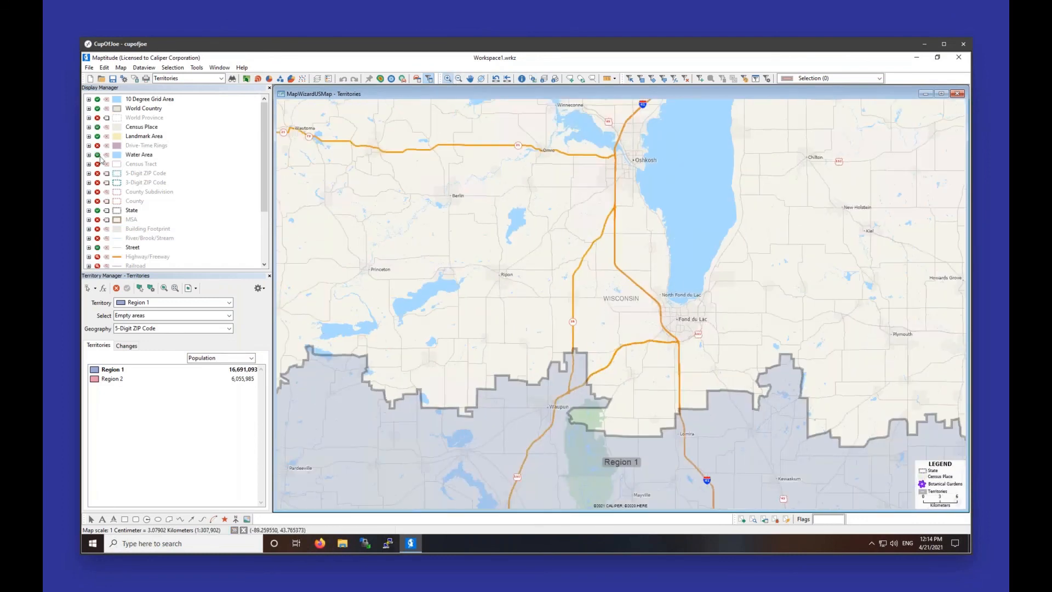
left_click(98, 173)
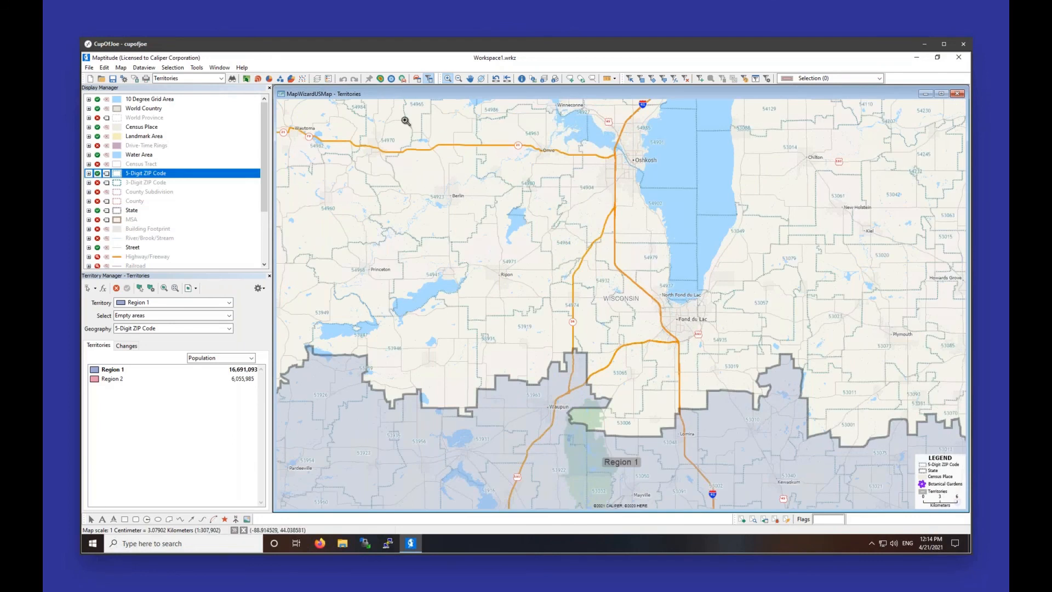
- Pick the empty ZIP Codes around Fond du Lac and Ripon individually and add them to Region 1
left_click(87, 290)
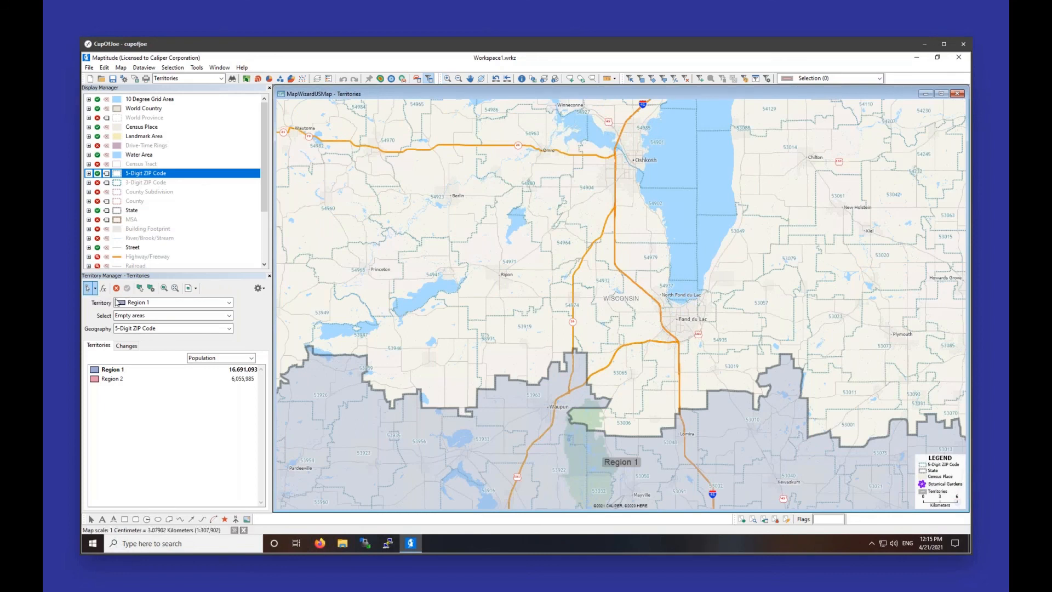
left_click(652, 395)
left_click(625, 380)
left_click(663, 353)
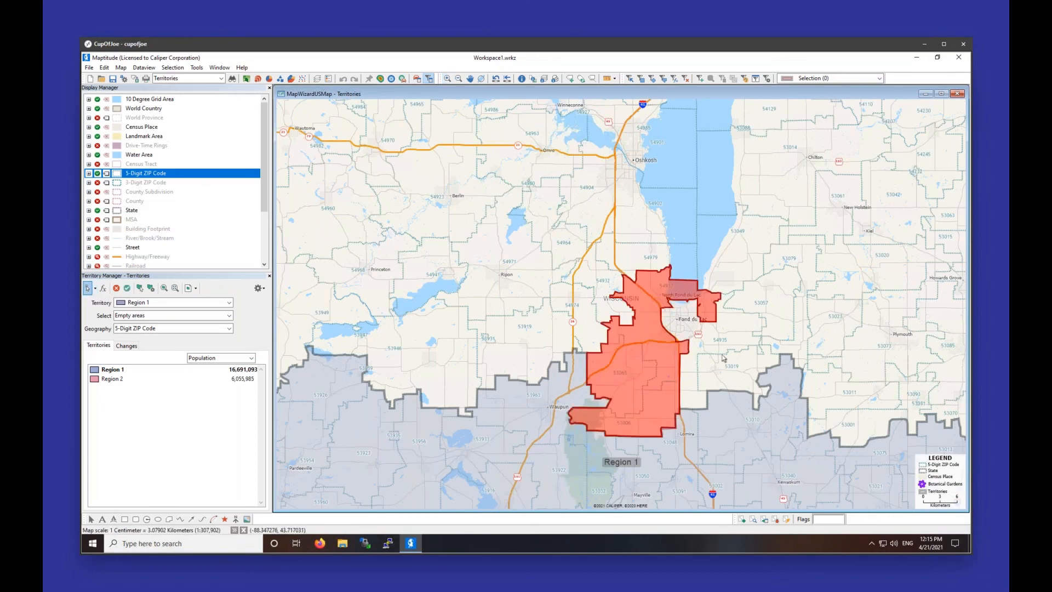
left_click(726, 367)
left_click(709, 341)
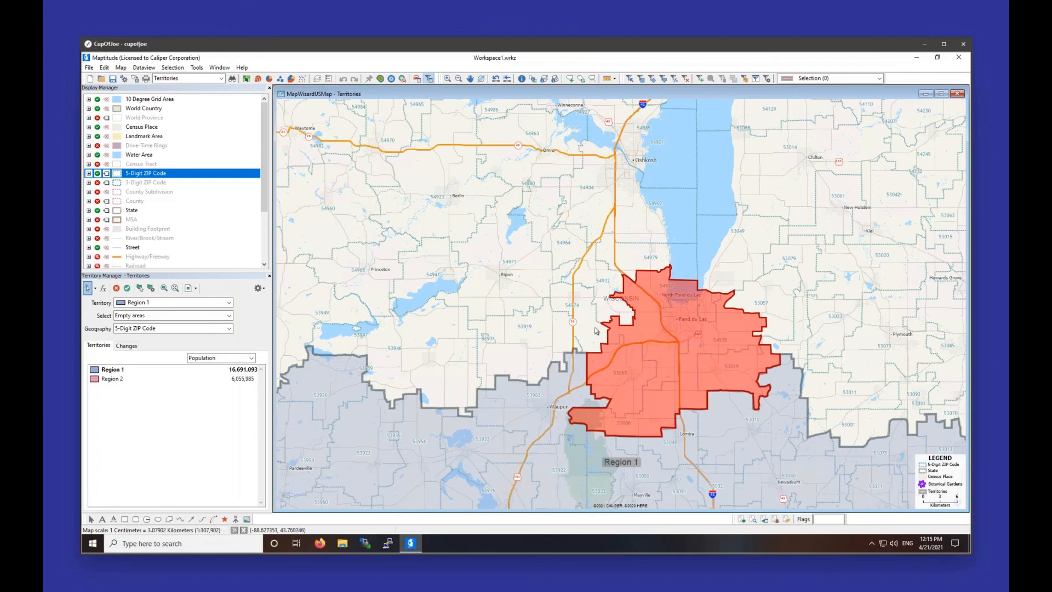
left_click(597, 331)
left_click(605, 307)
left_click(531, 326)
left_click(526, 304)
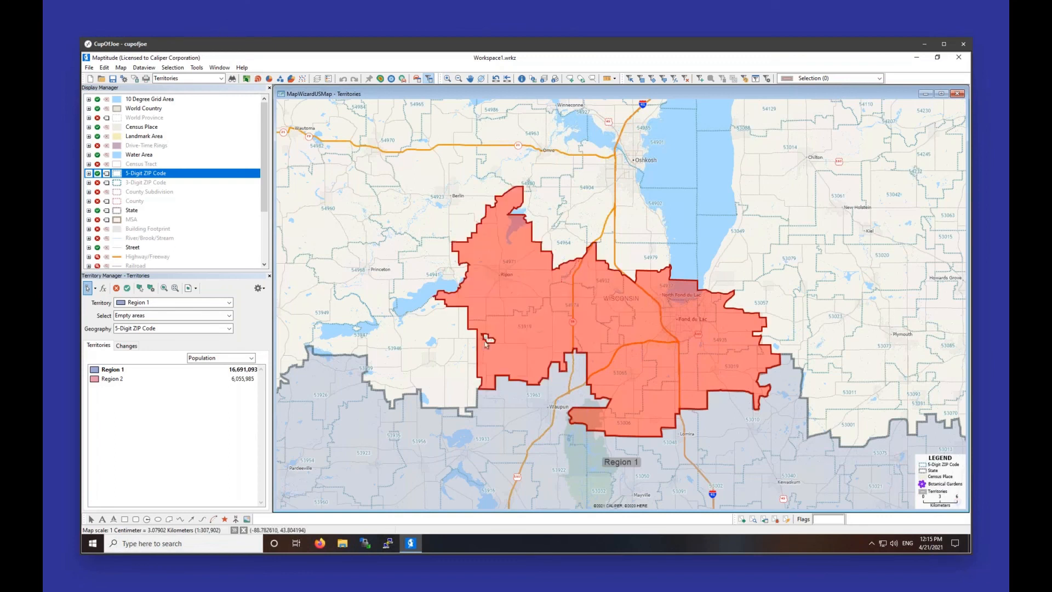
left_click(486, 341)
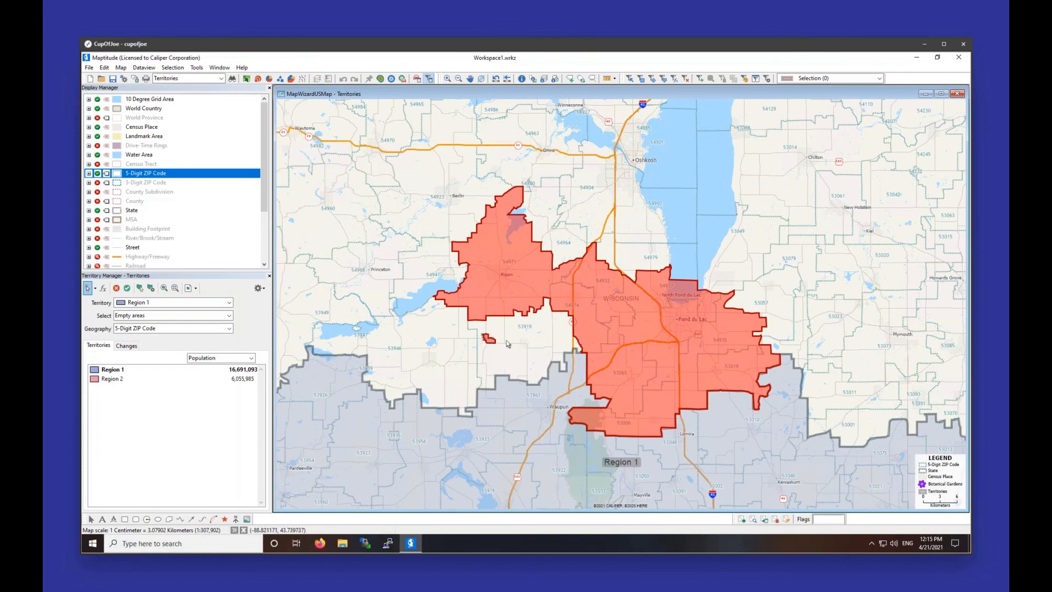
left_click(508, 345)
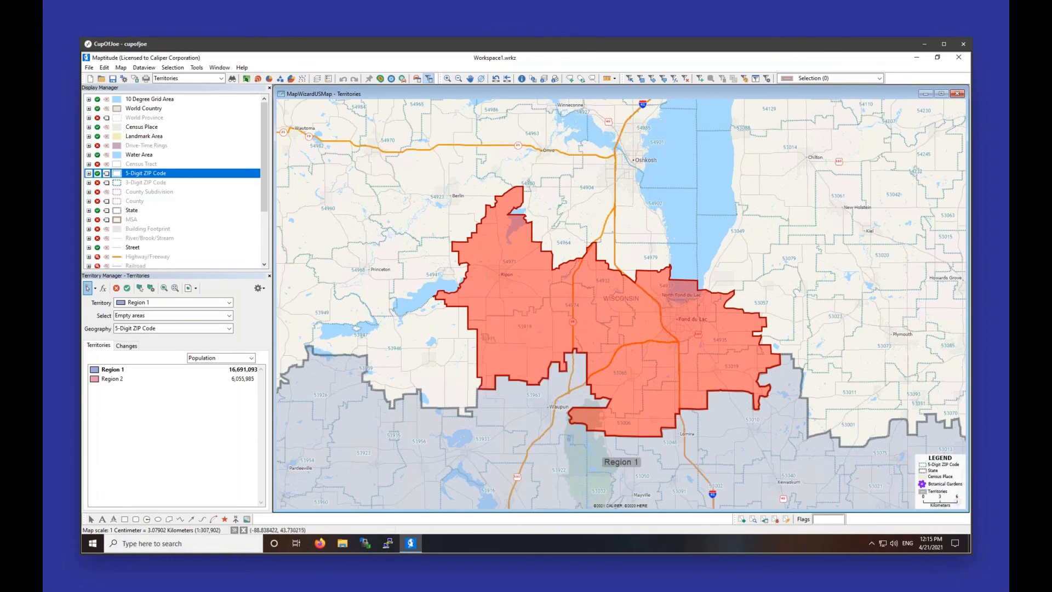
left_click(127, 288)
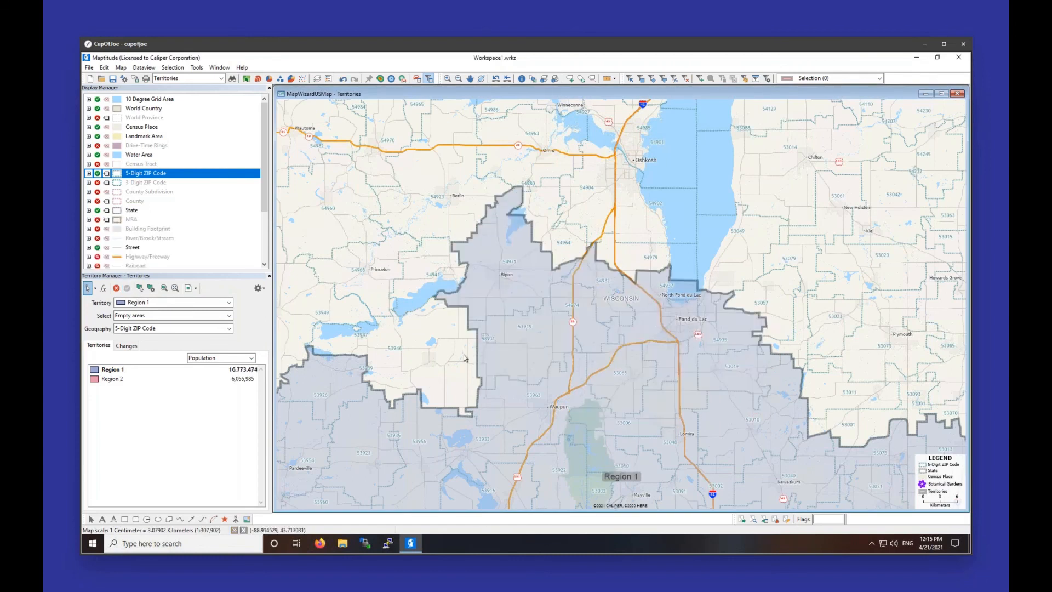
- Try selecting the empty ZIP Codes around Princeton in one sweep, and cancel the selection
mouse_move(412, 341)
left_mouse_down()
mouse_move(381, 284)
mouse_move(356, 290)
mouse_move(423, 239)
mouse_move(430, 206)
left_mouse_up()
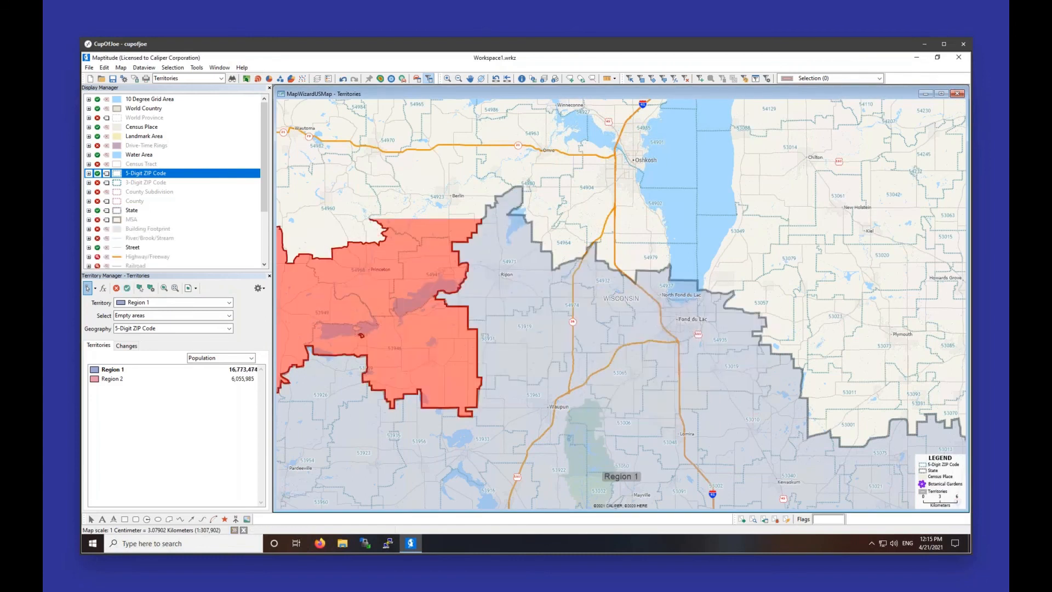
left_click(116, 288)
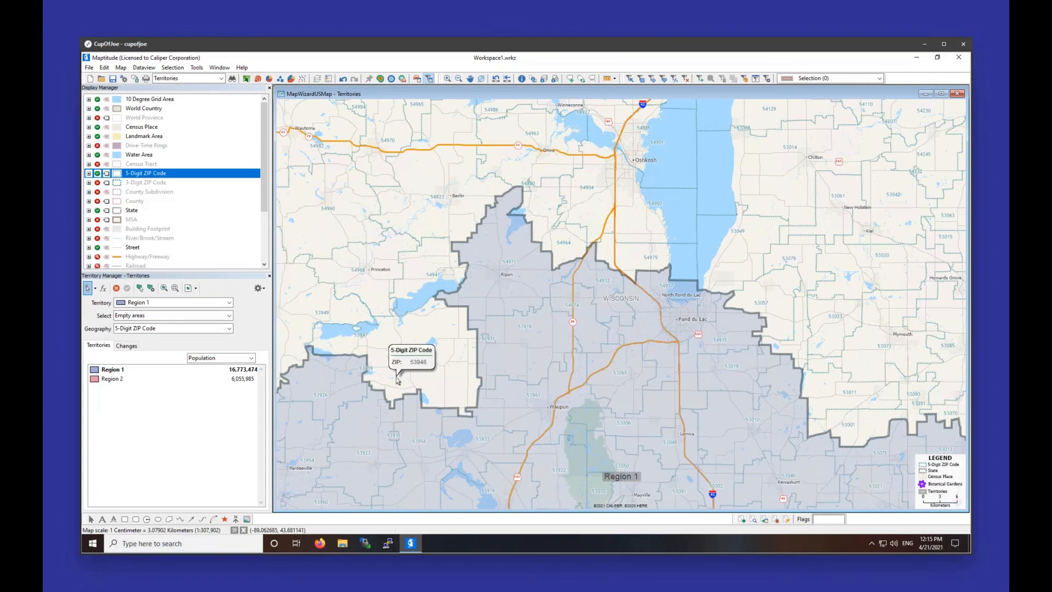
- Select the empty ZIP Codes north of Region 1 around Oshkosh and Princeton with a rectangle and add them to Region 1
scroll(383, 389, "down", 2)
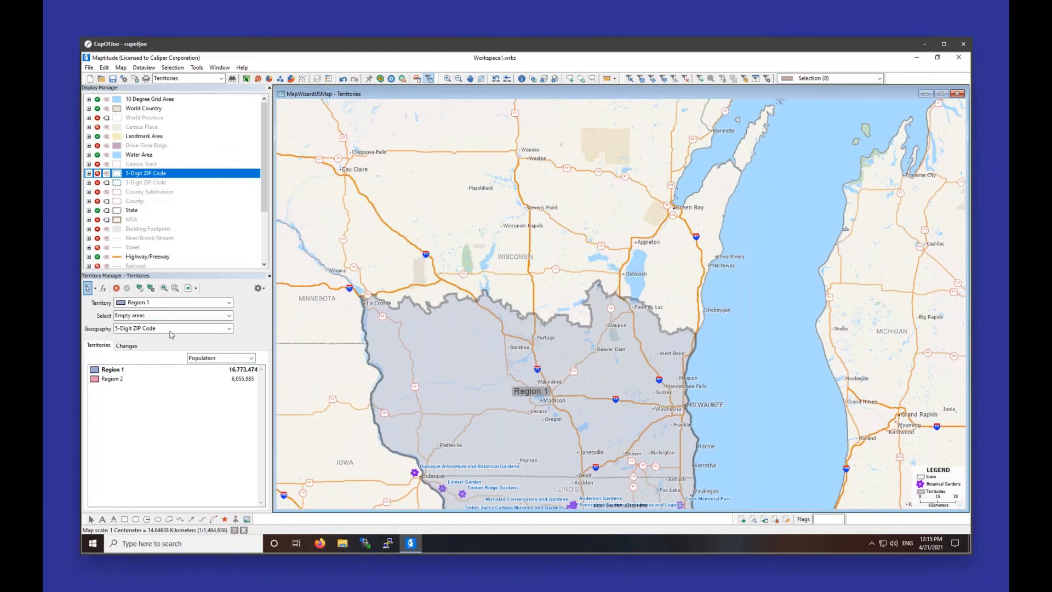
scroll(502, 288, "up", 2)
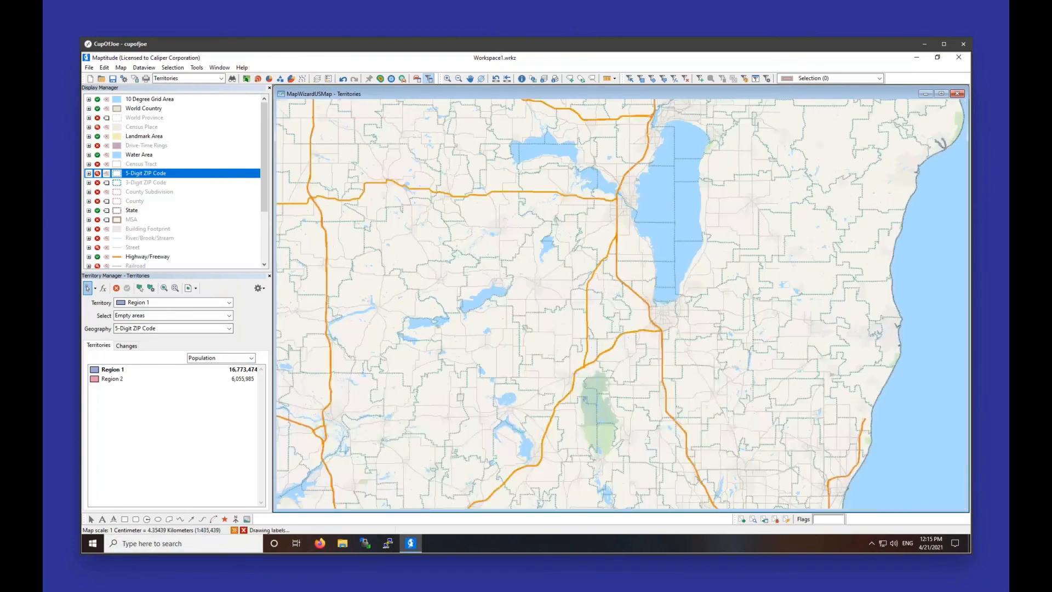
left_click(95, 288)
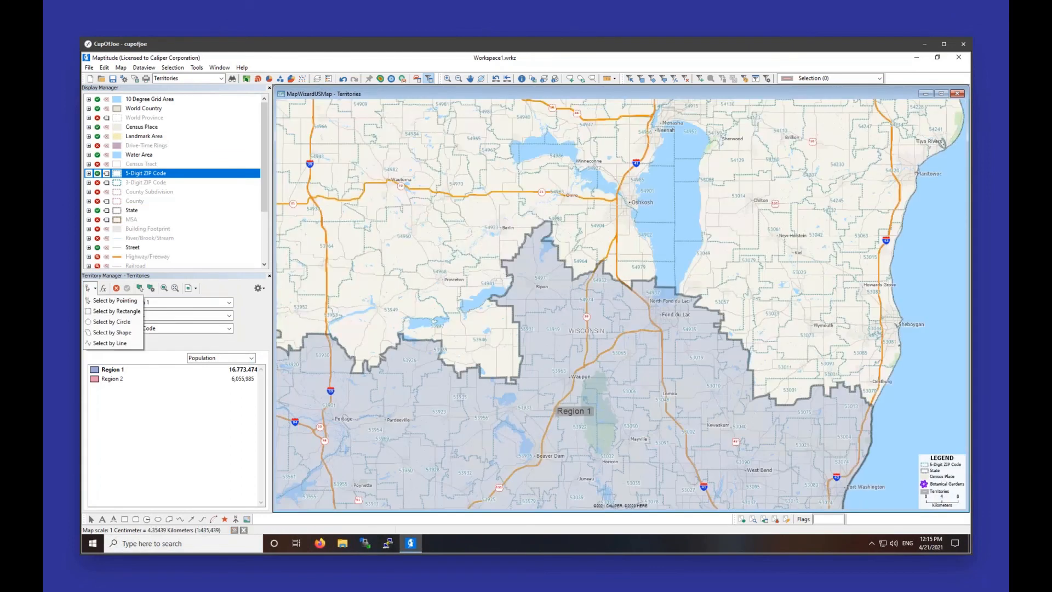
left_click(115, 311)
left_click_drag(384, 153, 759, 372)
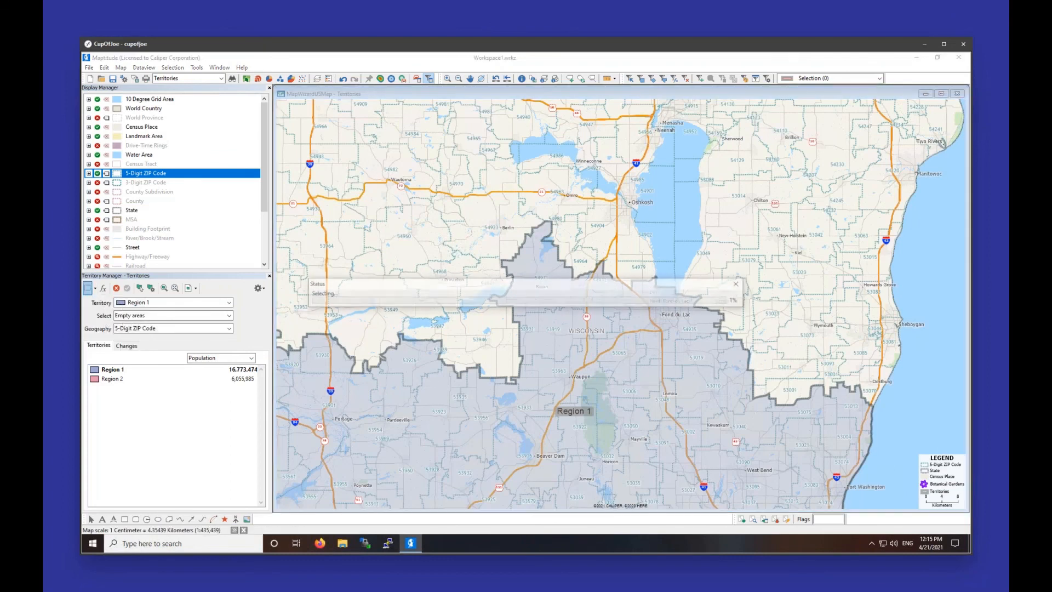
left_click_drag(885, 155, 805, 291)
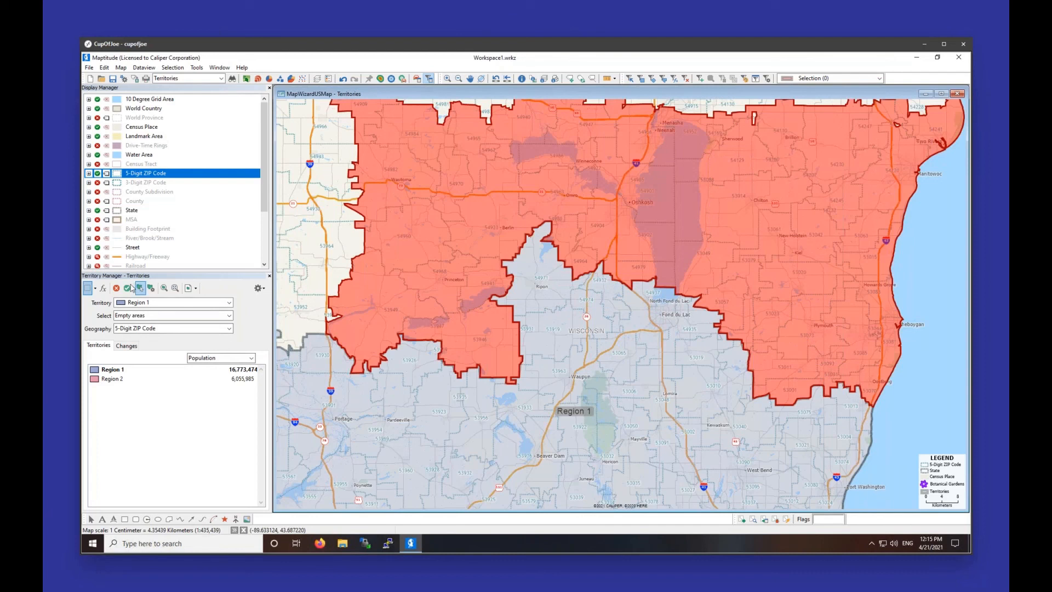
left_click(127, 288)
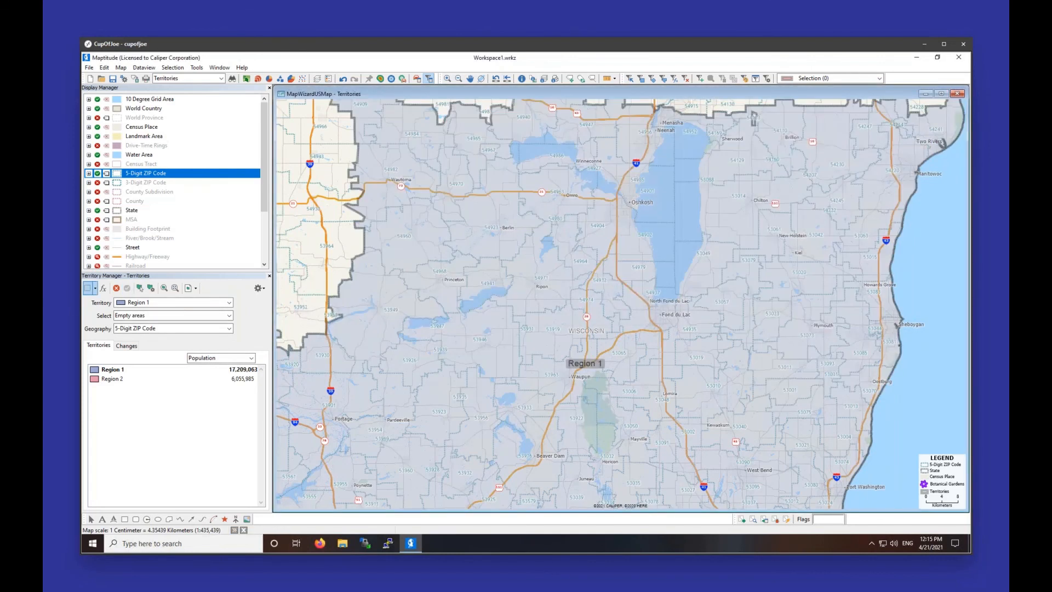
- Change the Territory Manager's selection geography to State
left_click(95, 288)
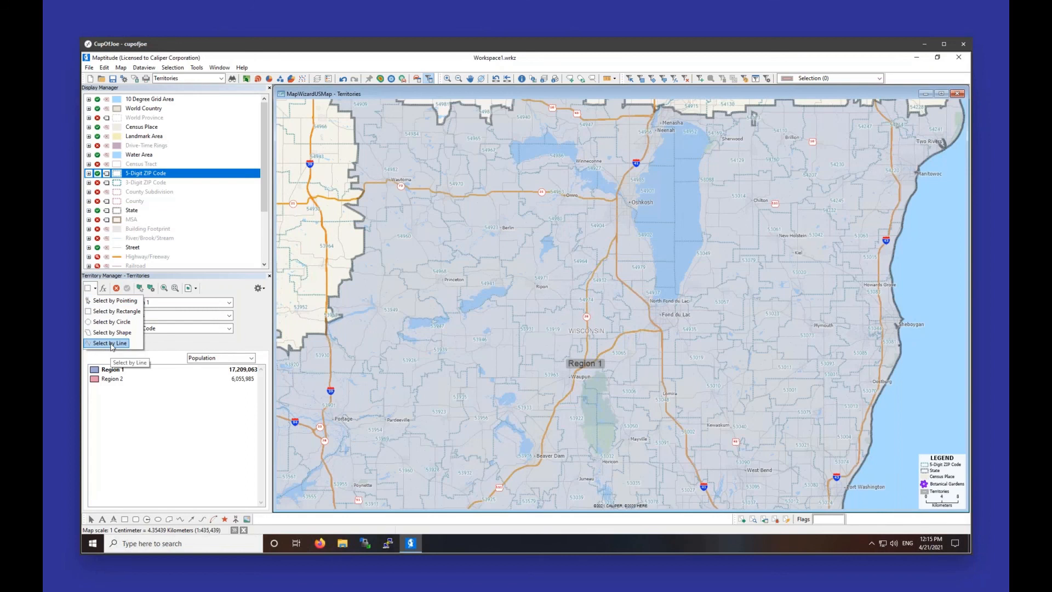
left_click(171, 348)
scroll(290, 311, "down", 1)
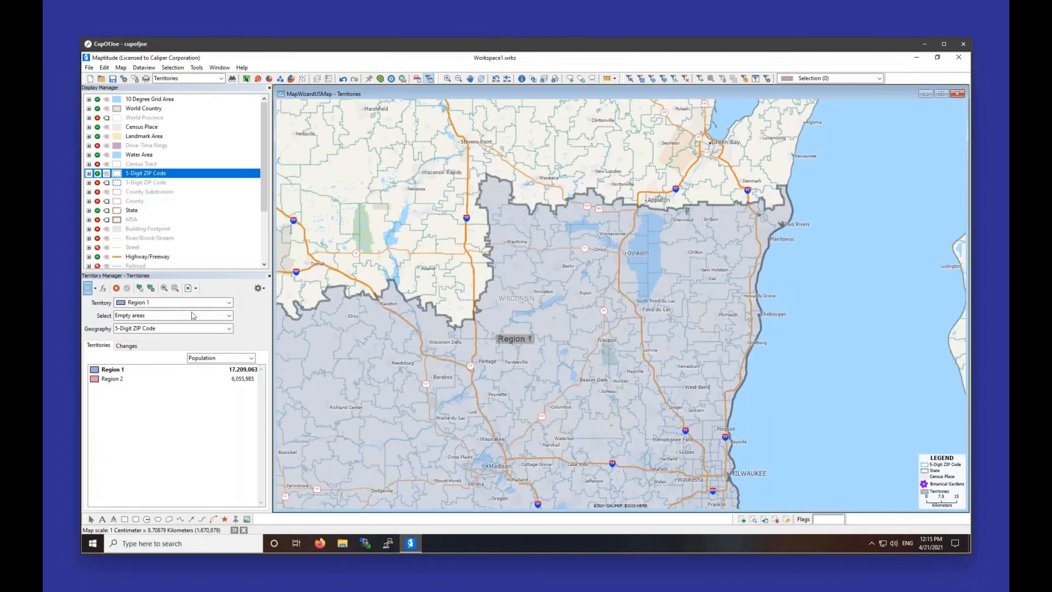
scroll(344, 296, "down", 1)
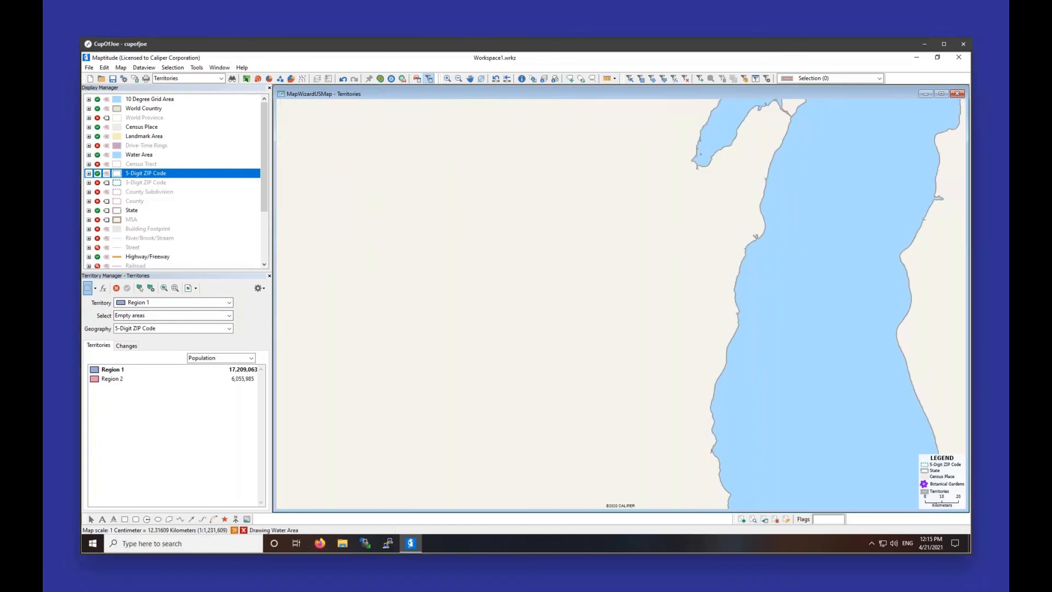
left_click(141, 328)
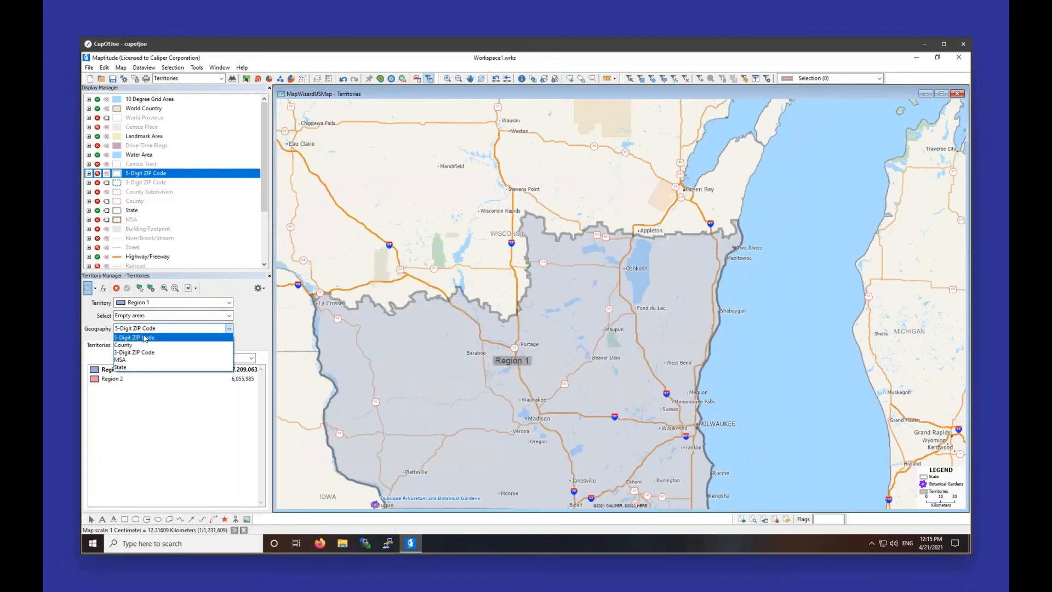
left_click(149, 368)
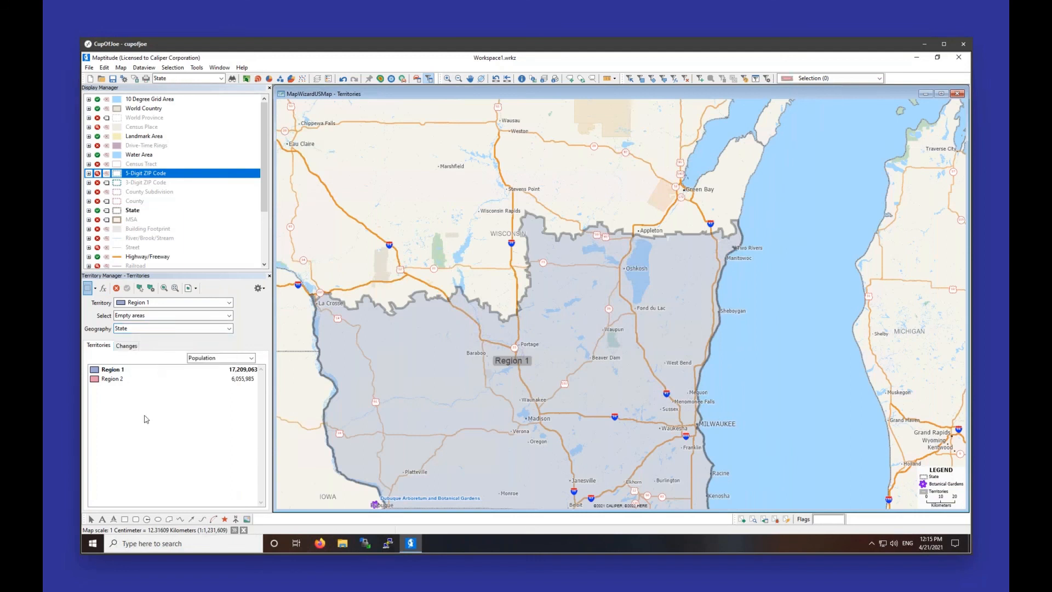
- Select the remaining empty part of Wisconsin by pointing and add it to Region 1
left_click(102, 289)
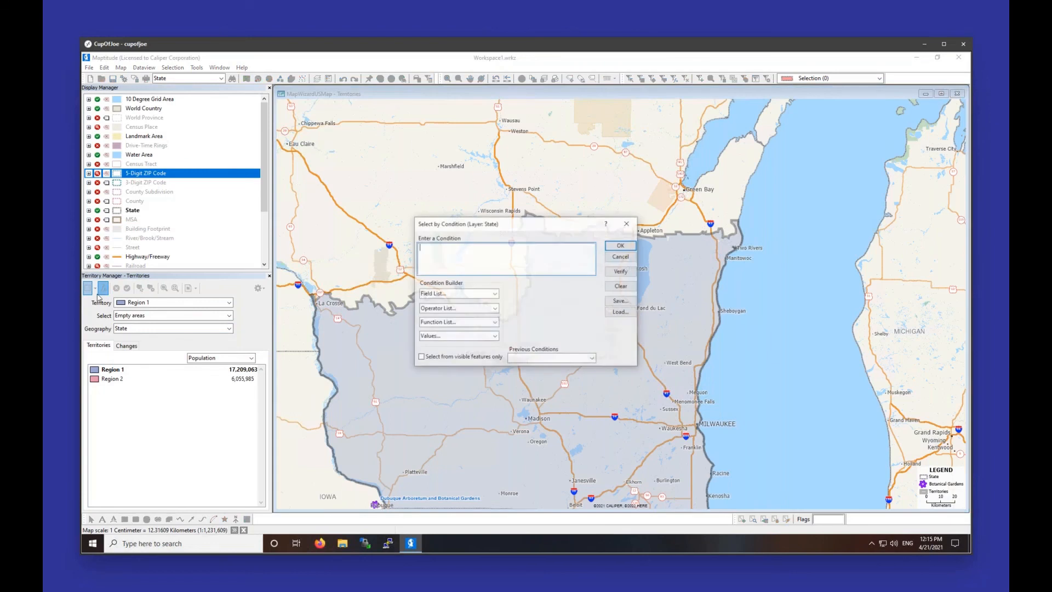
key("Escape")
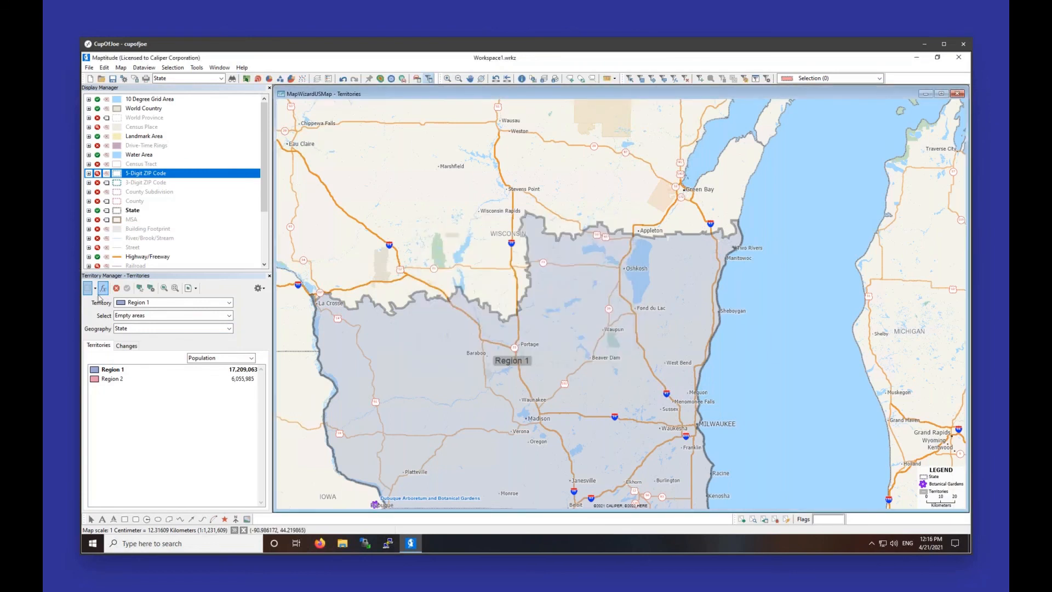
left_click(94, 288)
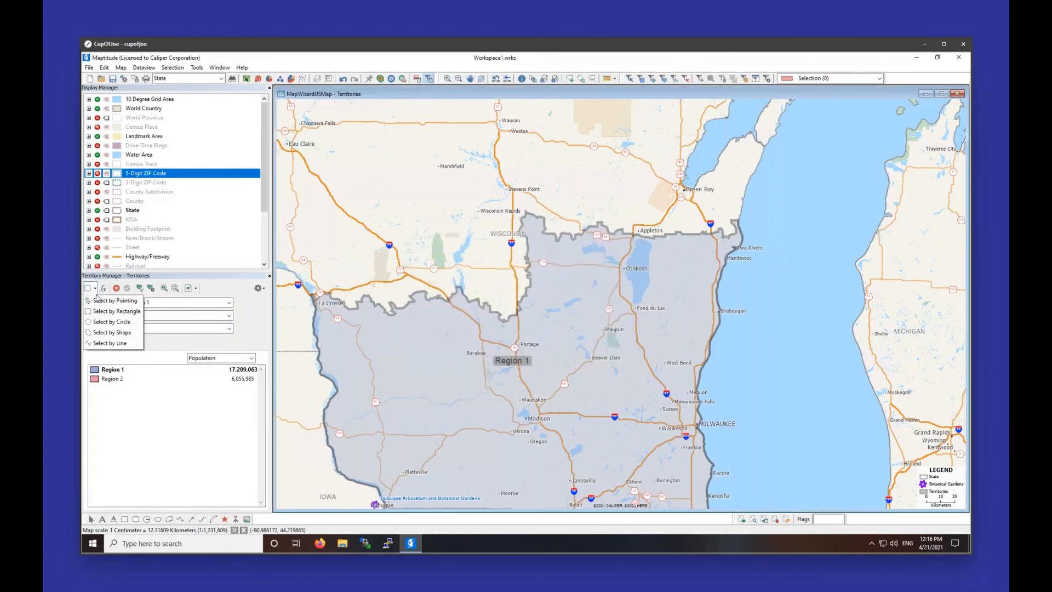
left_click(109, 301)
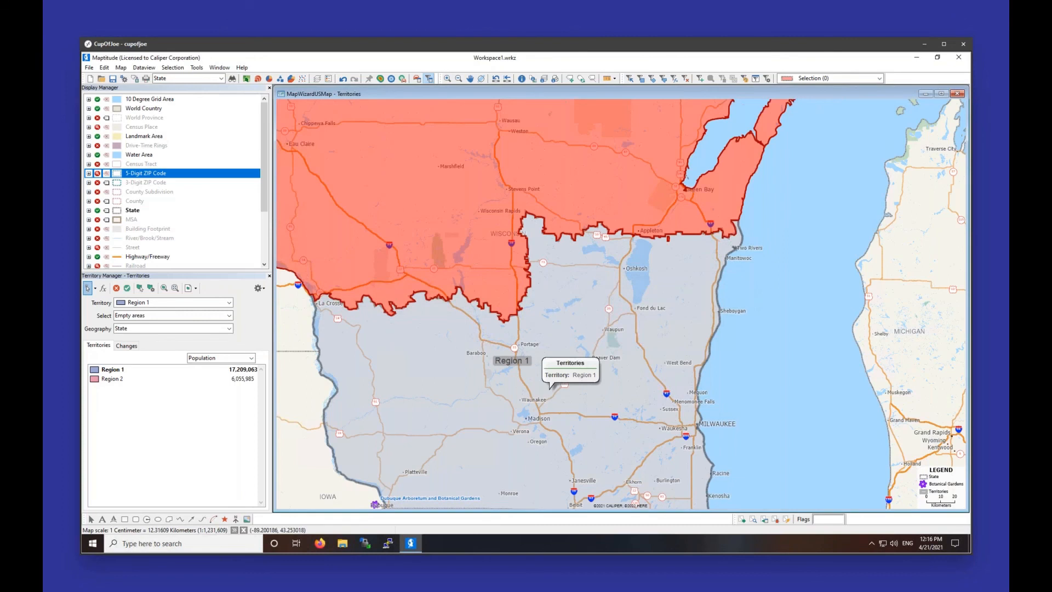
scroll(550, 389, "down", 3)
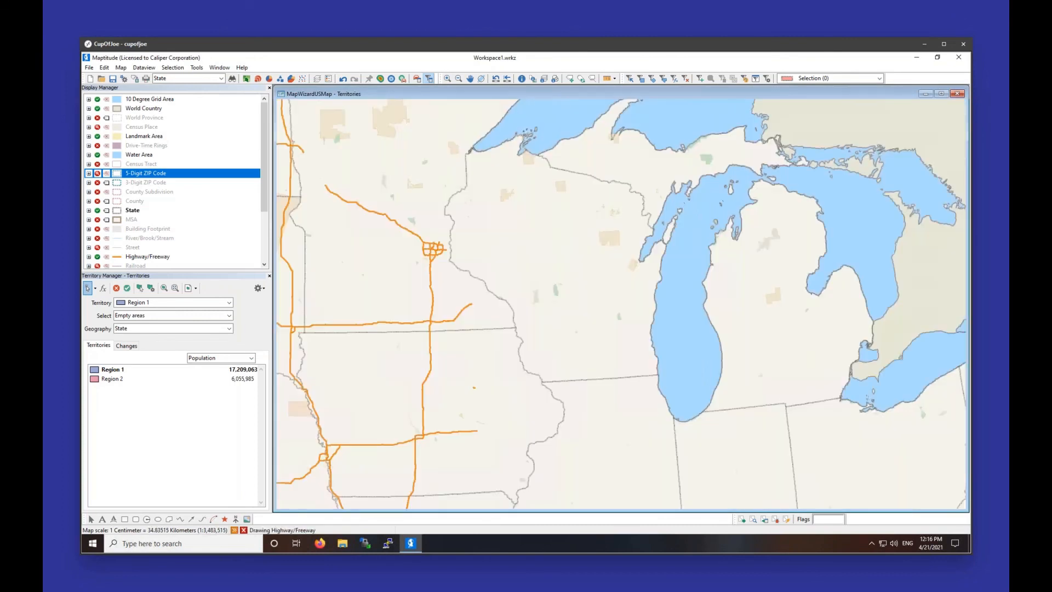
left_click(127, 289)
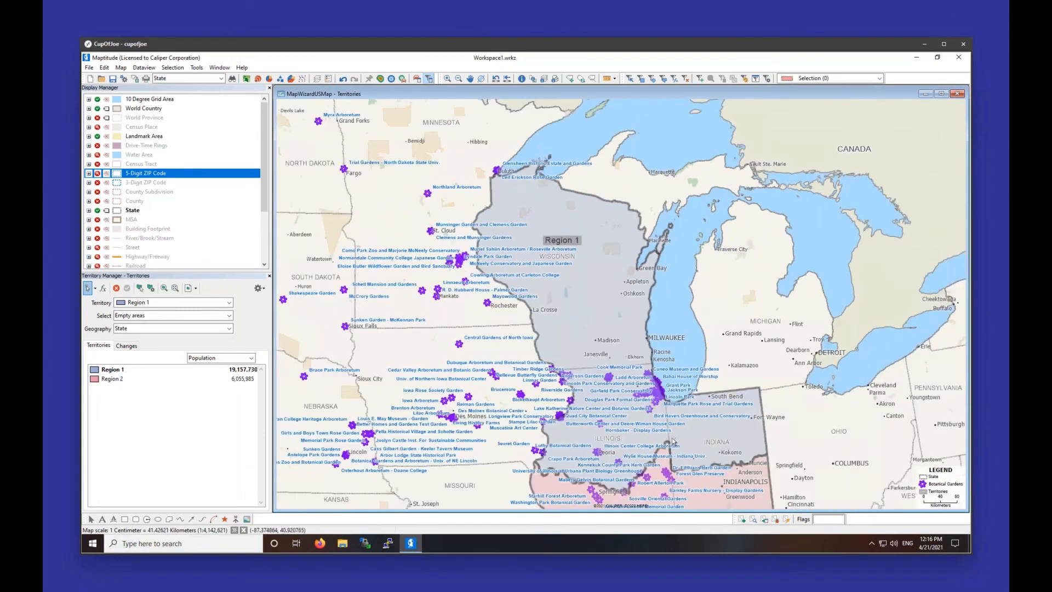
- Export the territory list to Excel as Territory List.xlsx
left_click_drag(672, 437, 612, 360)
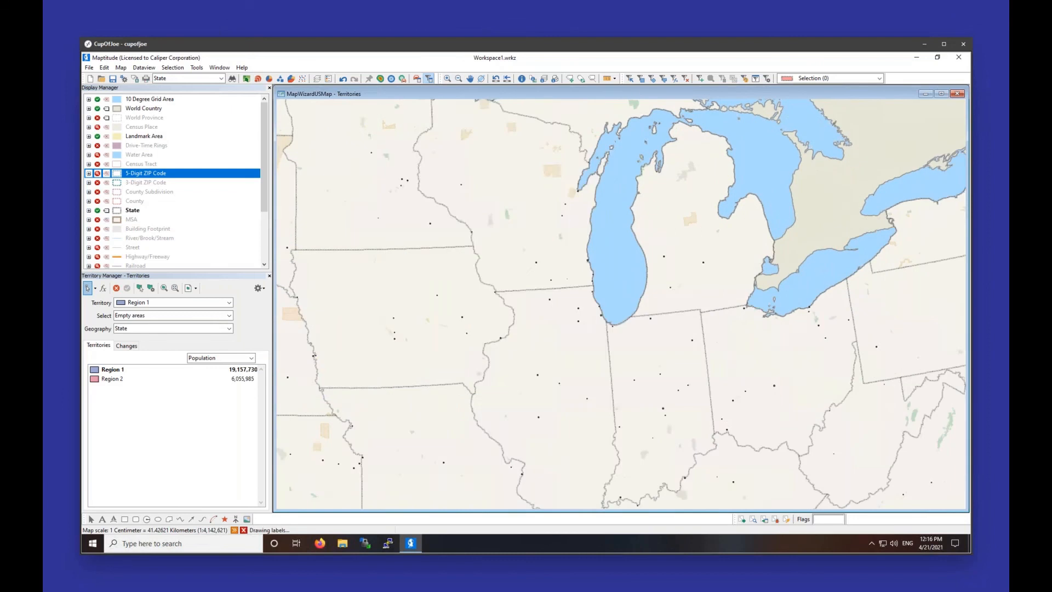
right_click(118, 379)
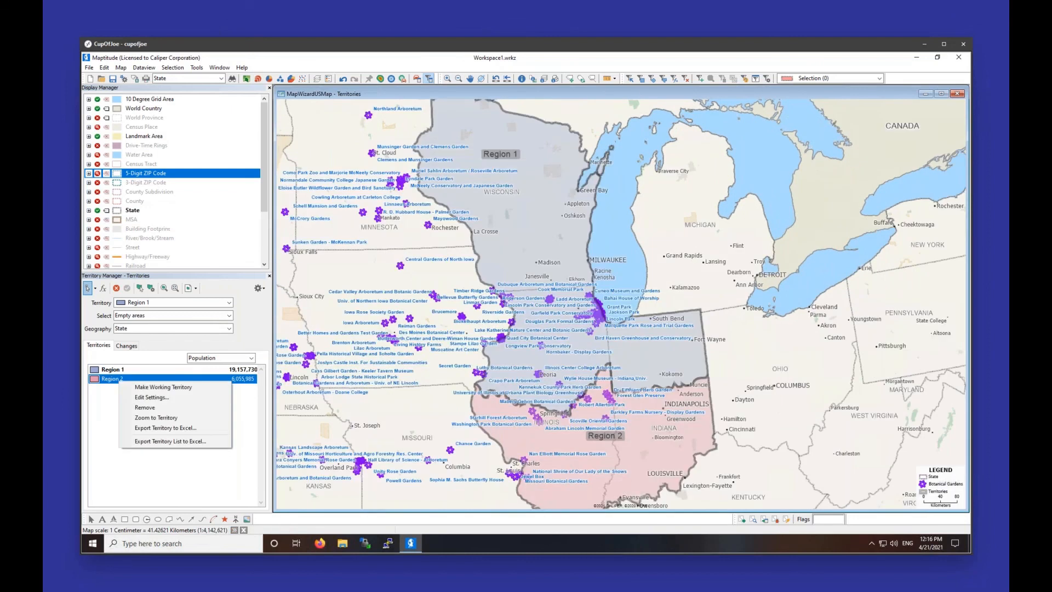
left_click(181, 443)
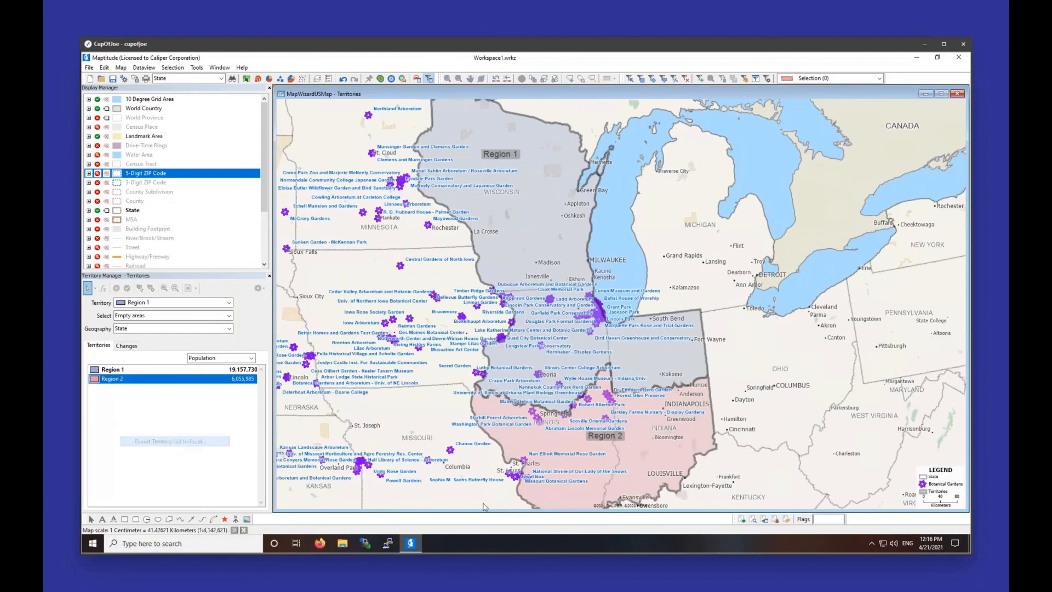
left_click(780, 518)
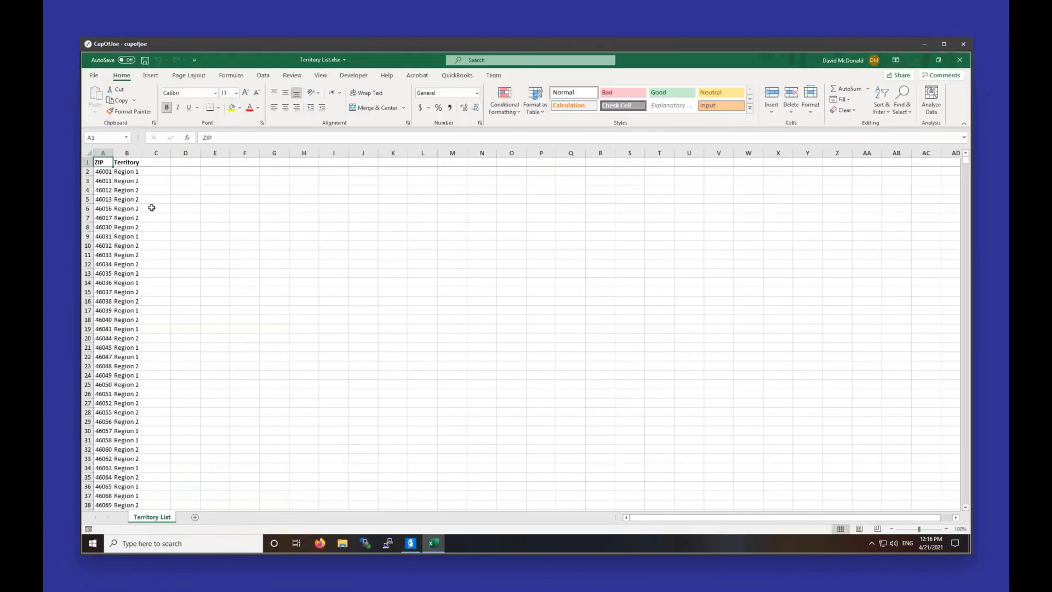
- Review the ZIP and Territory columns in the exported Territory List workbook, and close it to return to Maptitude
left_click(104, 153)
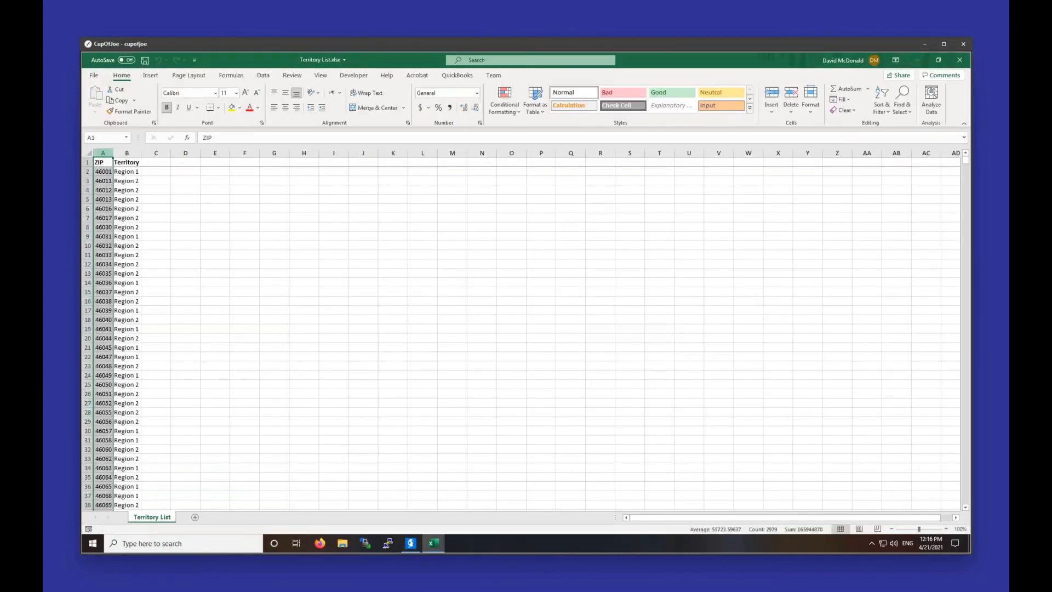
left_click(126, 153)
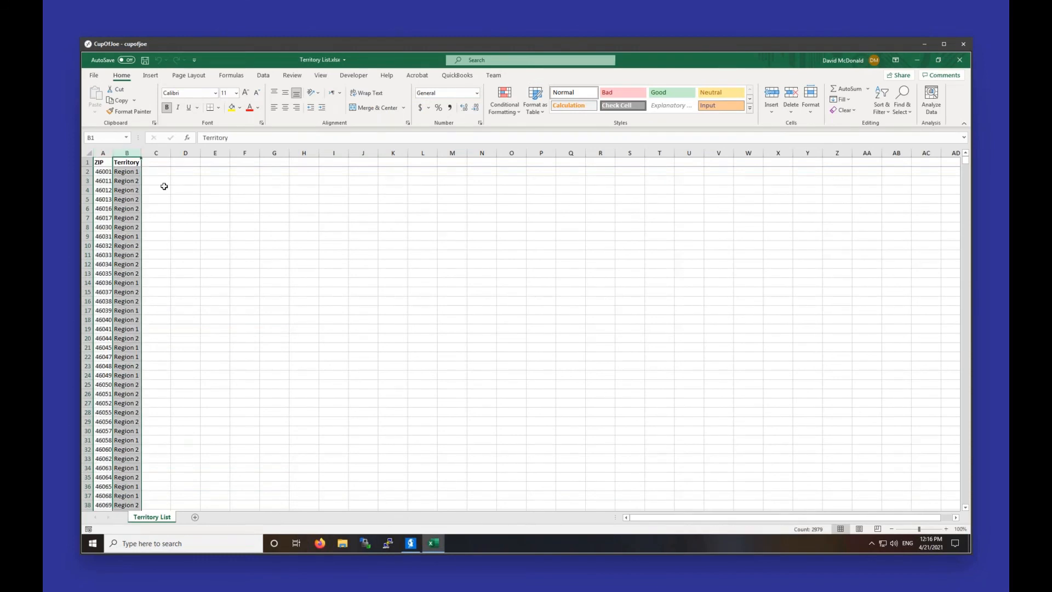
scroll(186, 206, "down", 20)
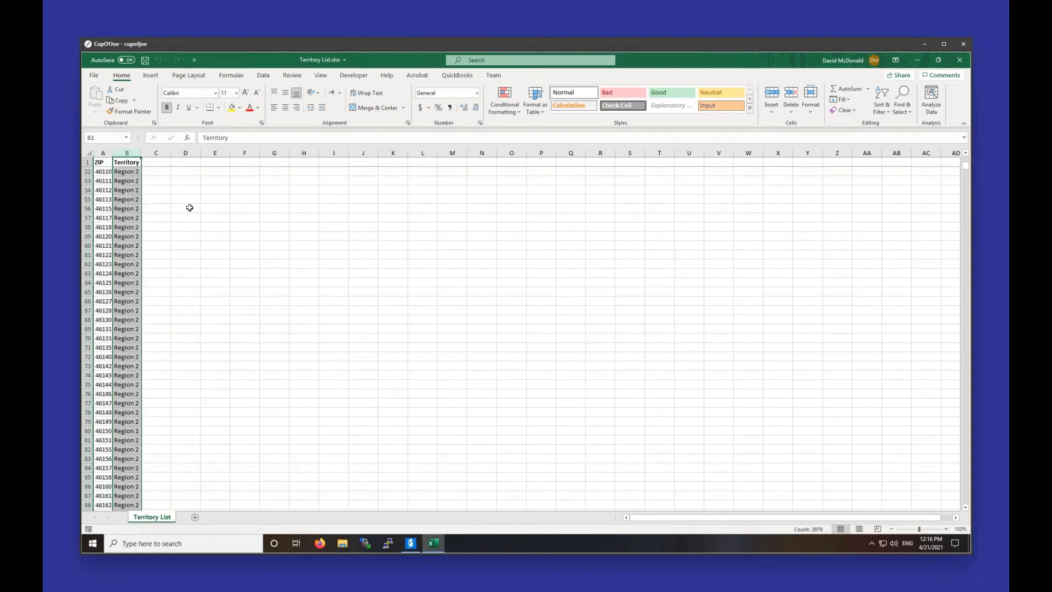
scroll(200, 235, "up", 20)
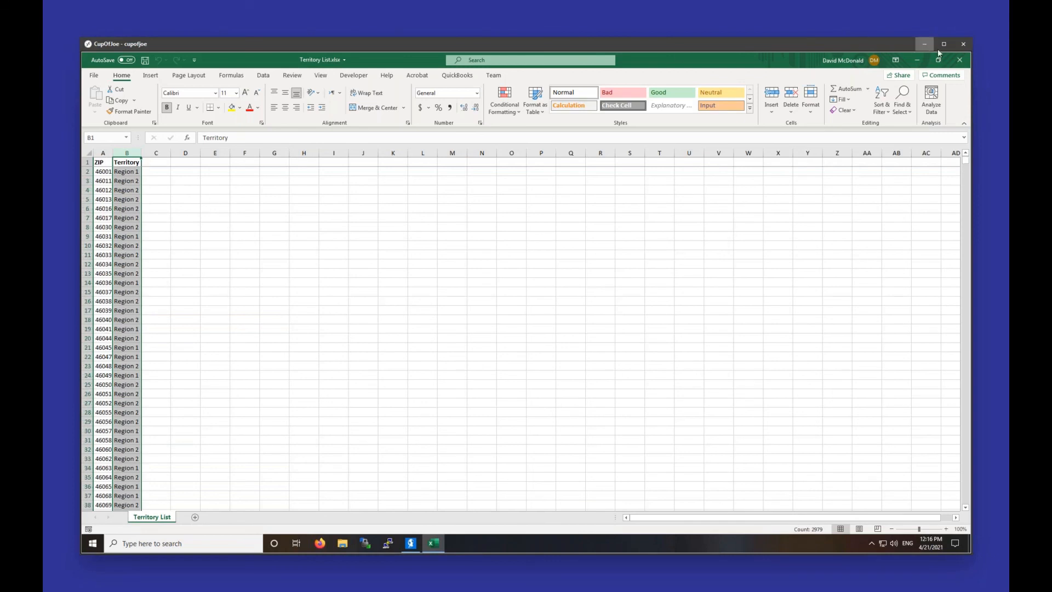
left_click(960, 61)
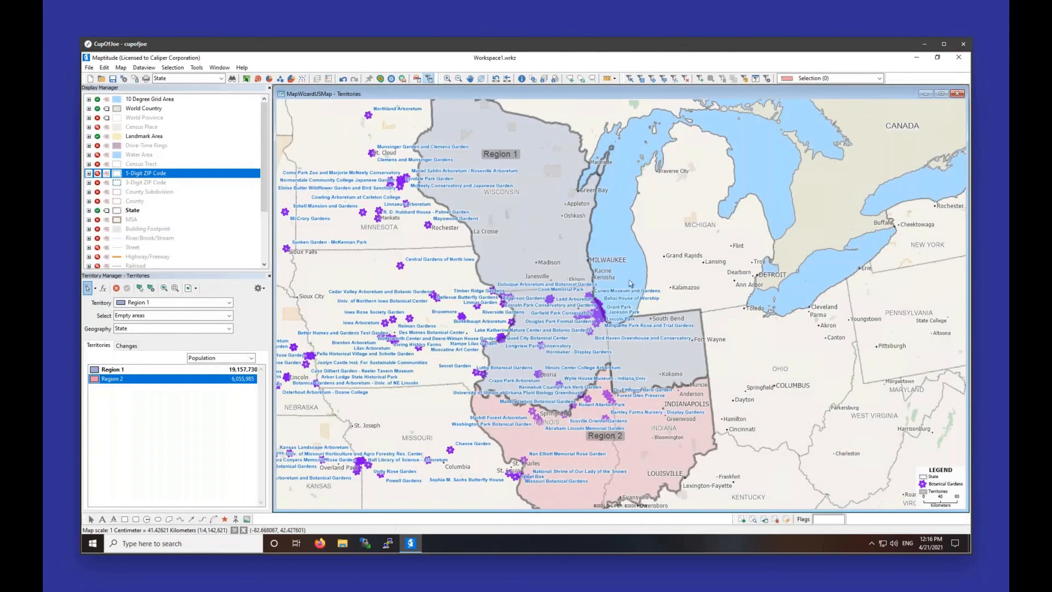